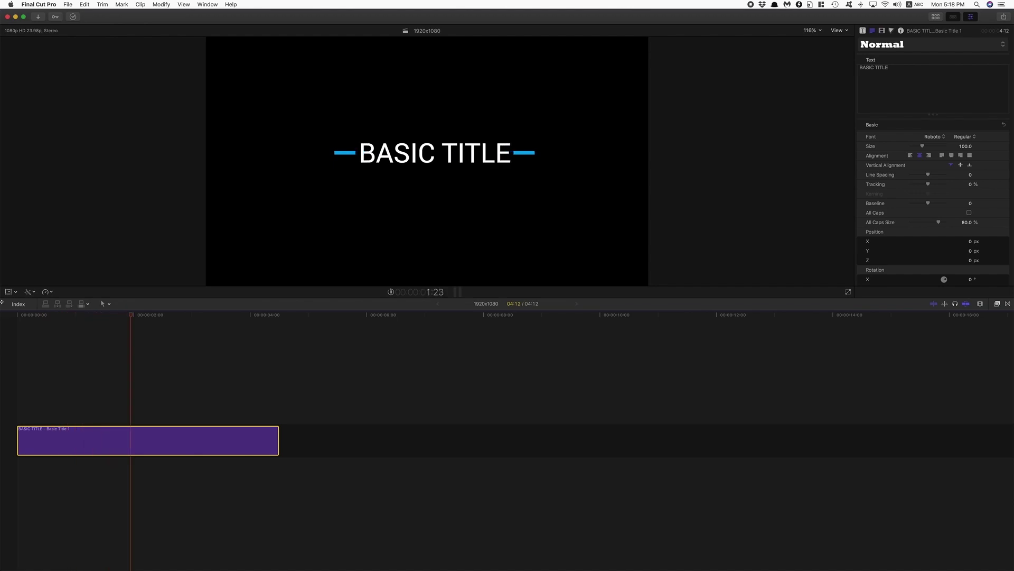
# Set the title font to Sansation at size 118.
pyautogui.press('space')
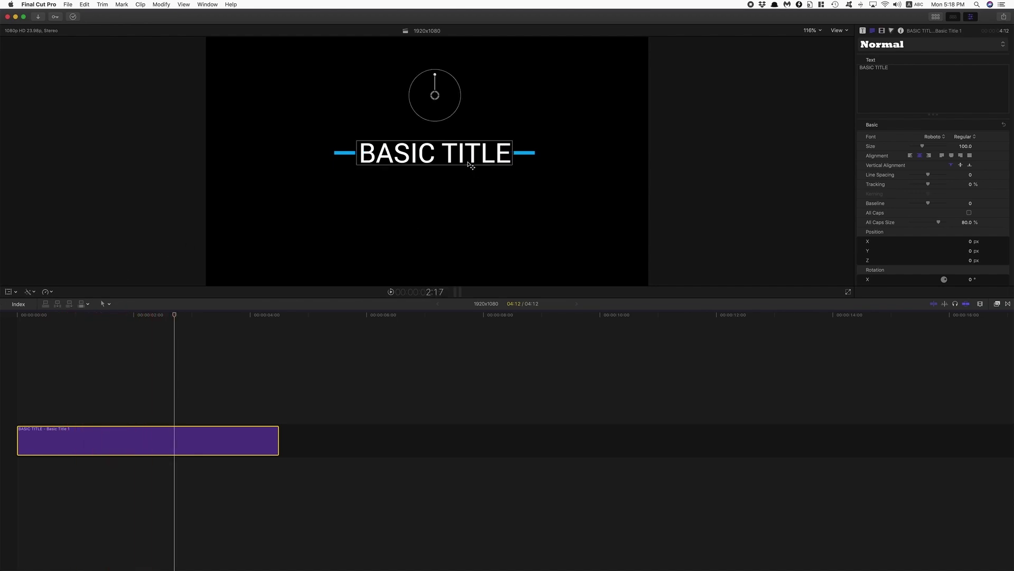
pyautogui.click(935, 138)
pyautogui.click(885, 211)
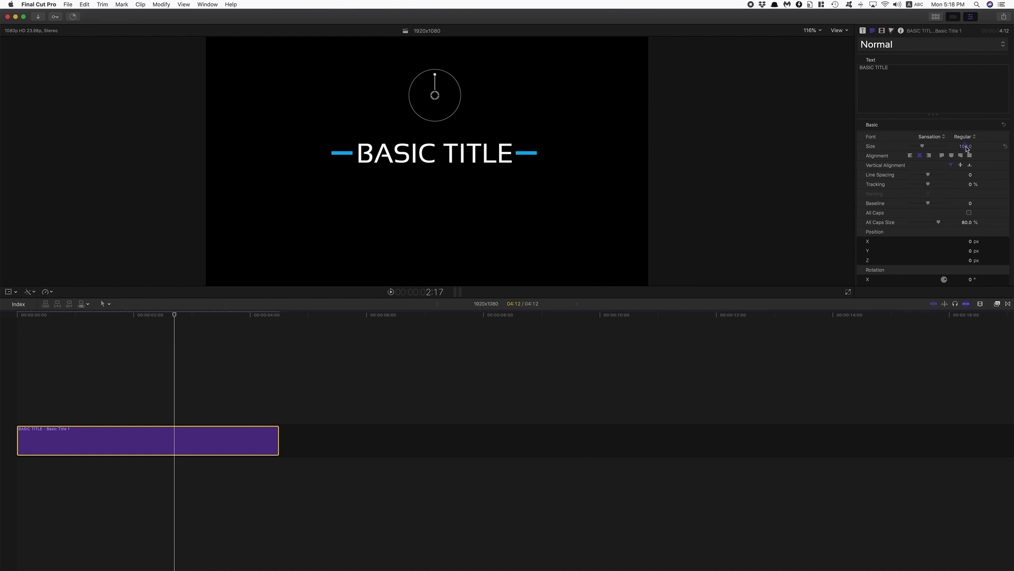
pyautogui.moveTo(967, 148); pyautogui.dragTo(983, 148)
# Make the title read 'BASIC TITLE LONGER' with a second line 'ANOTHER LINE', then play it back.
pyautogui.click(920, 67)
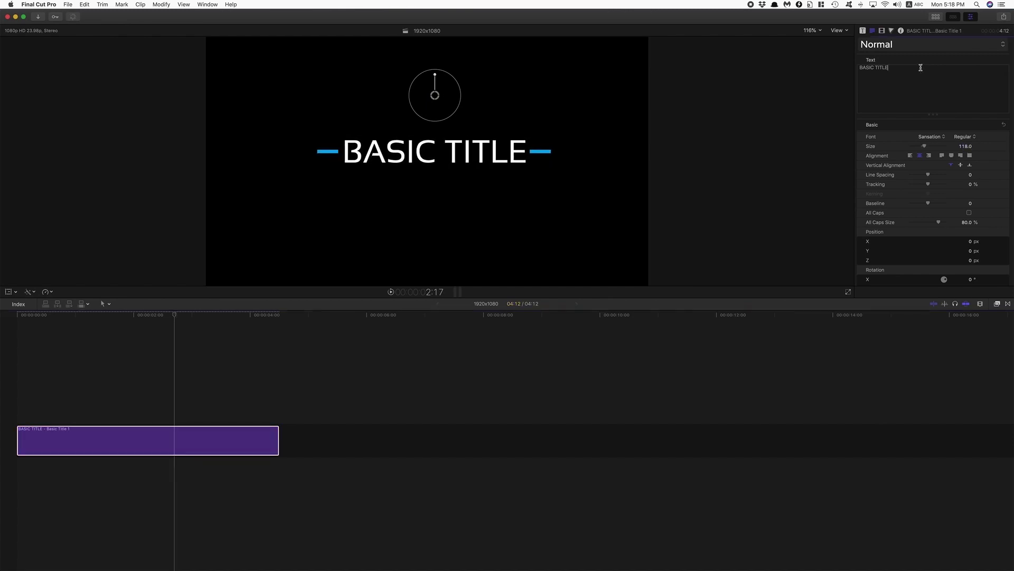
pyautogui.write('LONGER')
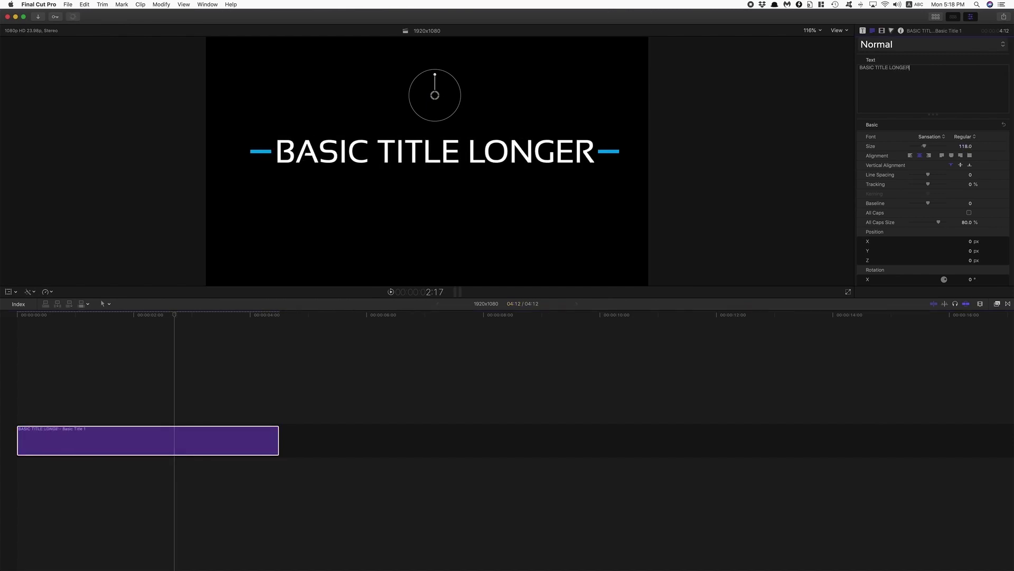
pyautogui.press('Return')
pyautogui.write('ANOTHER LINE')
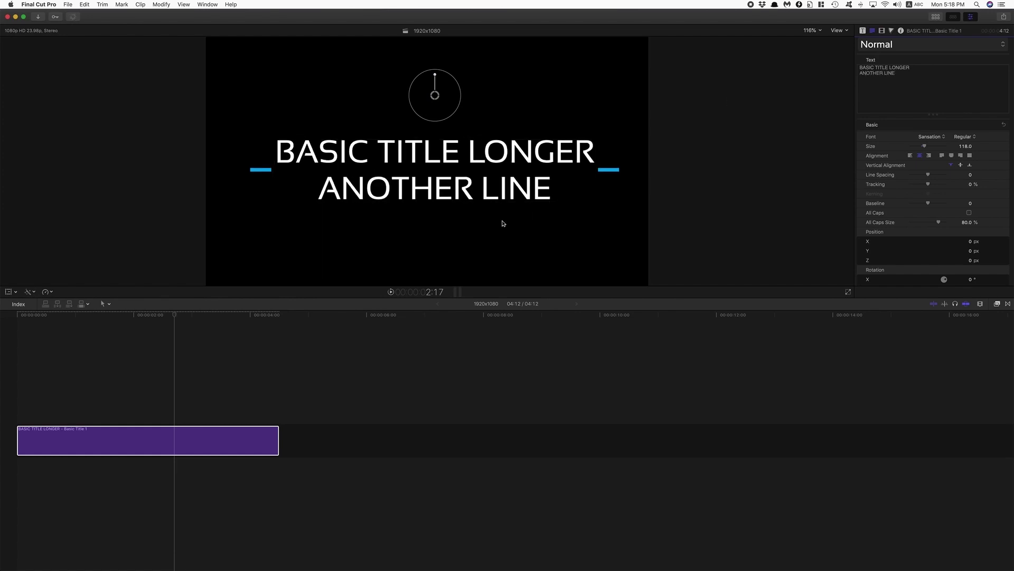
pyautogui.press('space')
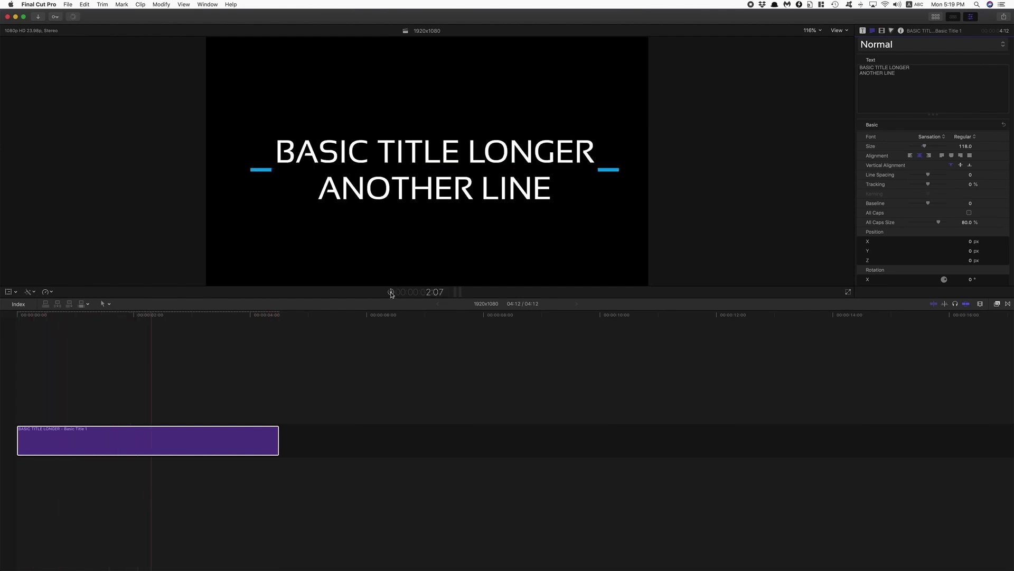
pyautogui.click(391, 292)
# Set the blue side lines' Length to 235 and Height to 1500, then play to check.
pyautogui.click(865, 31)
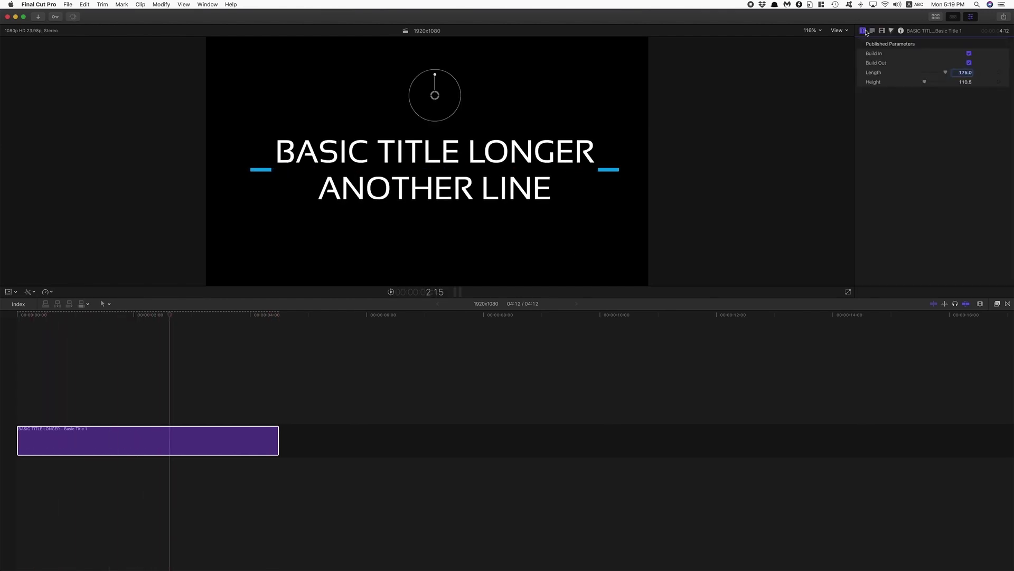
pyautogui.moveTo(970, 75)
pyautogui.mouseDown()
pyautogui.moveTo(986, 75)
pyautogui.moveTo(960, 72)
pyautogui.mouseUp()
pyautogui.click(967, 82)
pyautogui.write('1500')
pyautogui.press('Return')
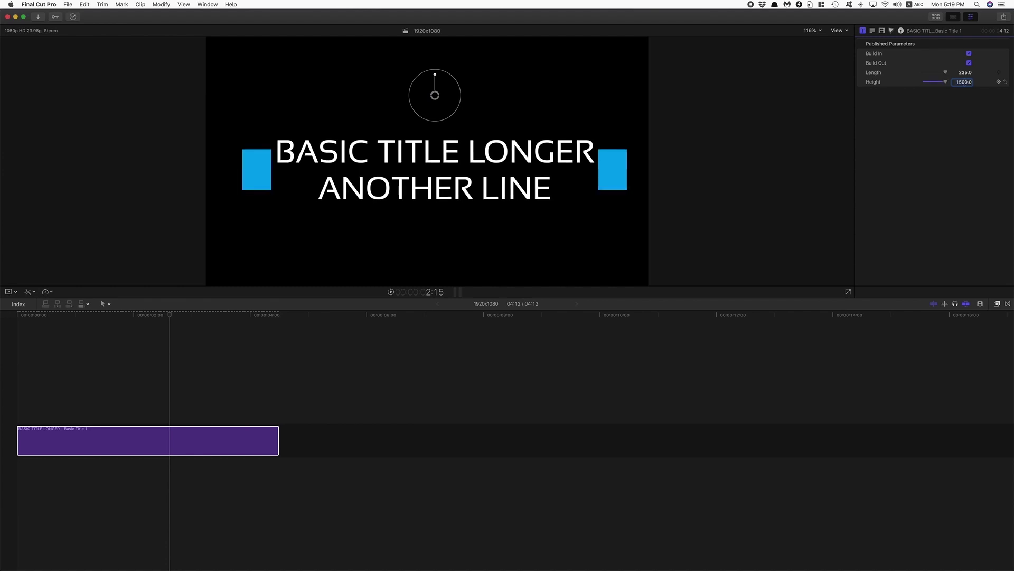
pyautogui.click(390, 292)
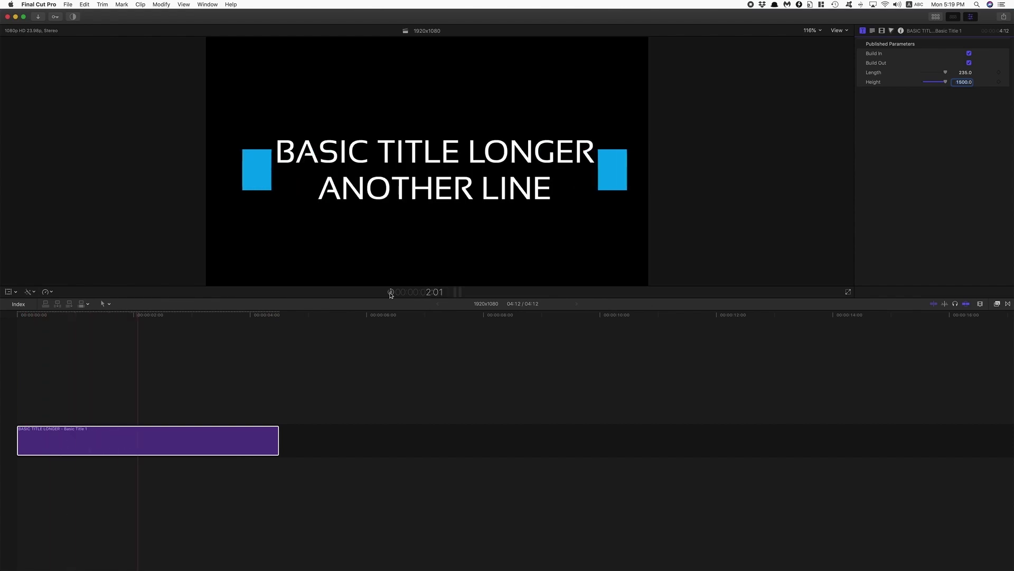
pyautogui.press('space')
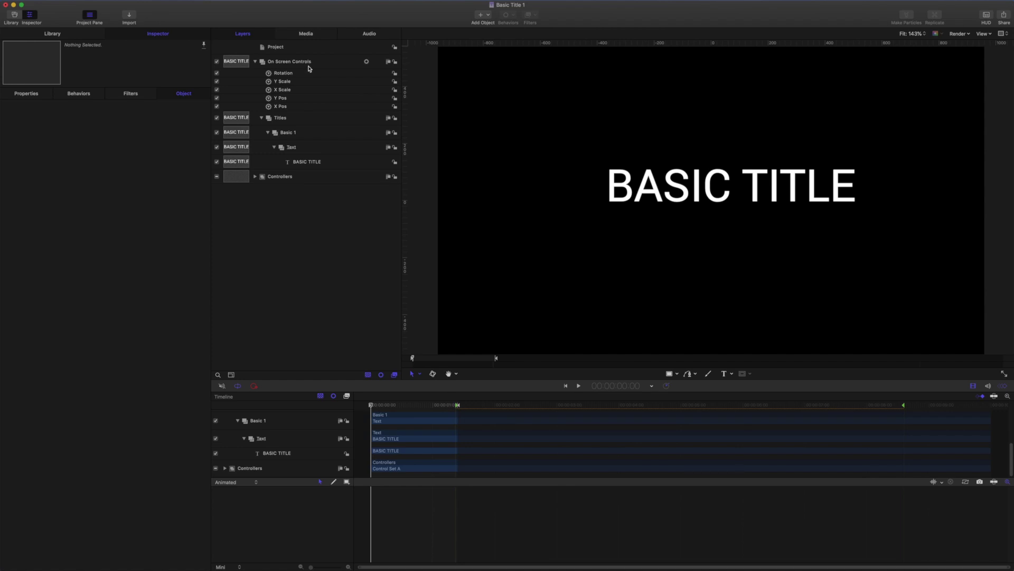
# Inspect the BASIC TITLE layer, then create a new empty group above the Text group.
pyautogui.click(315, 163)
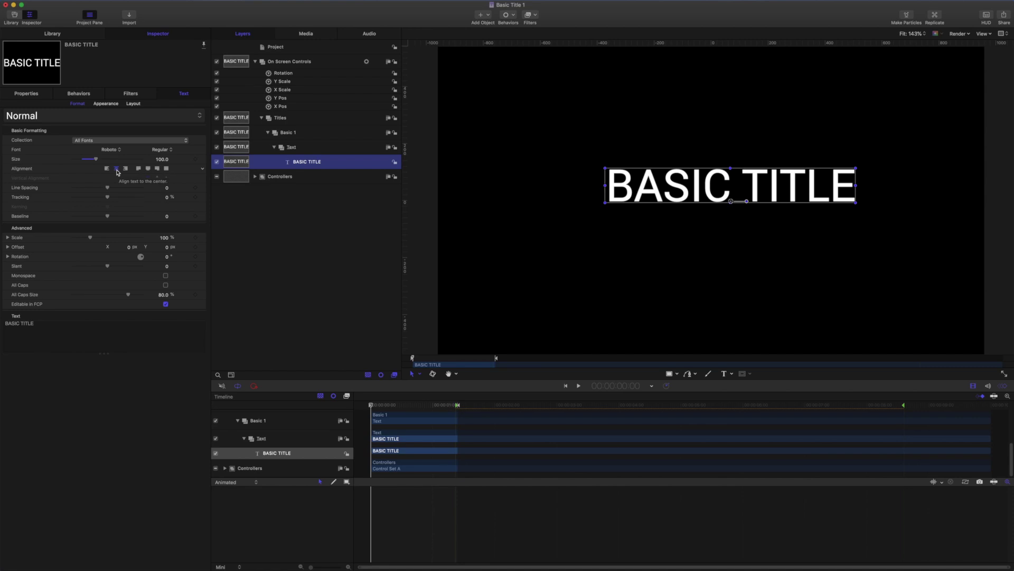
pyautogui.click(38, 93)
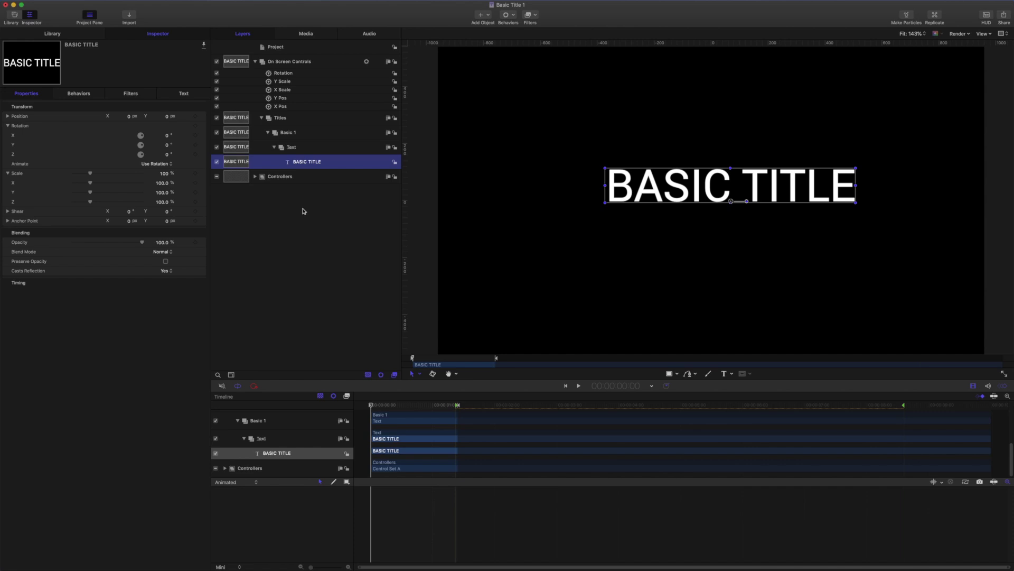
pyautogui.click(314, 151)
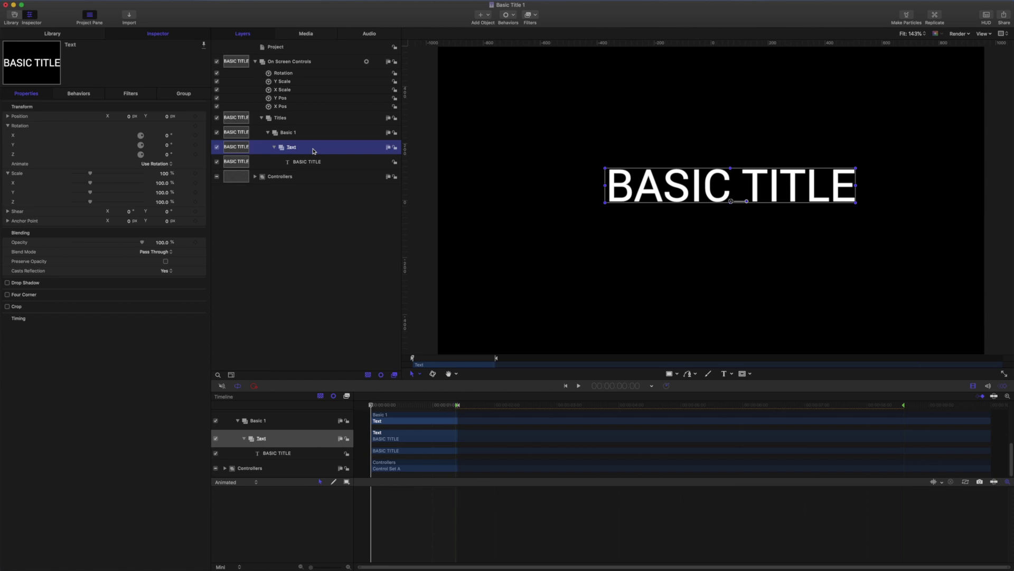
pyautogui.press('super+shift+n')
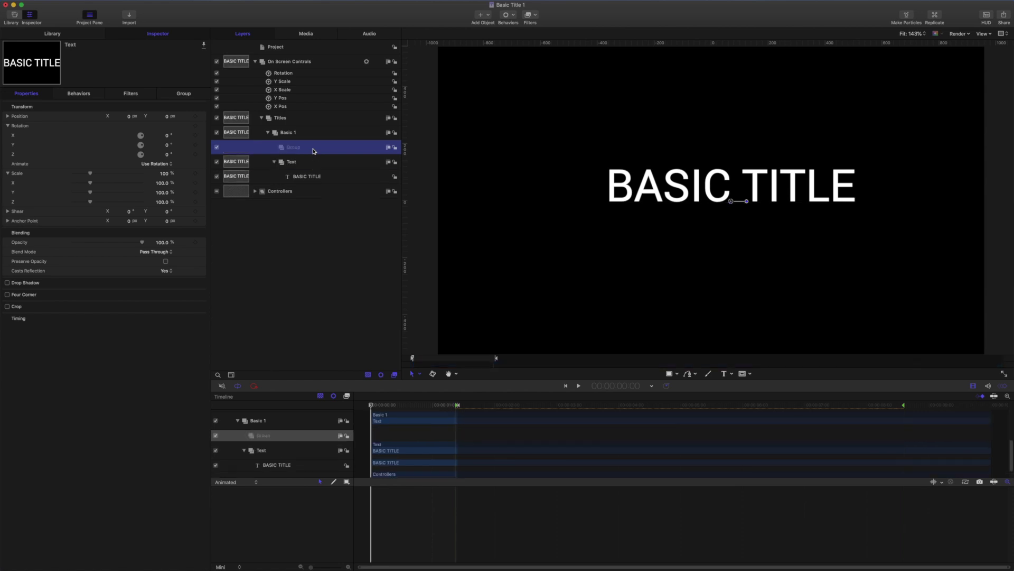
# Rename the new group 'Base' and move it below the Text group.
pyautogui.doubleClick(309, 150)
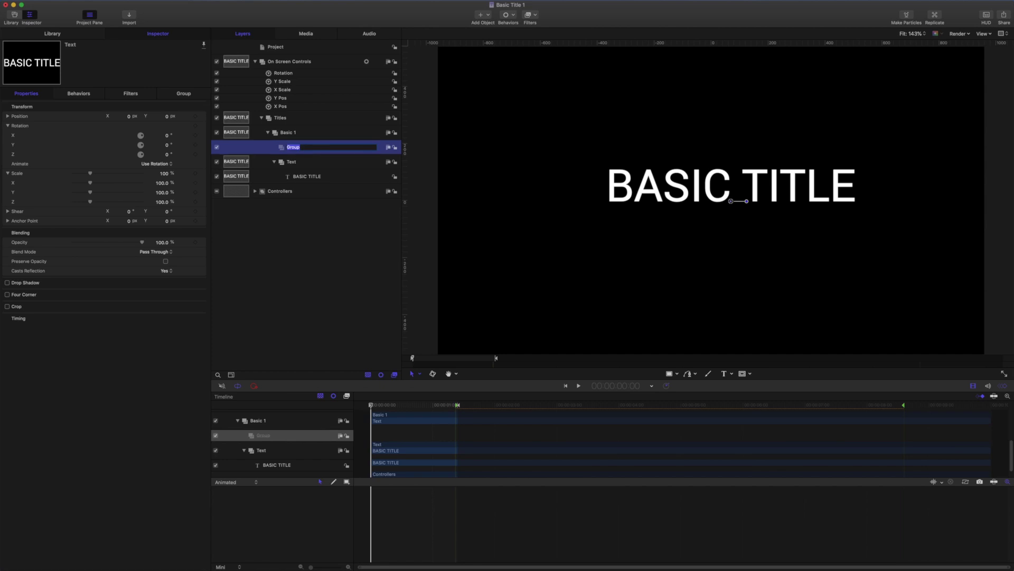
pyautogui.write('Base')
pyautogui.press('Return')
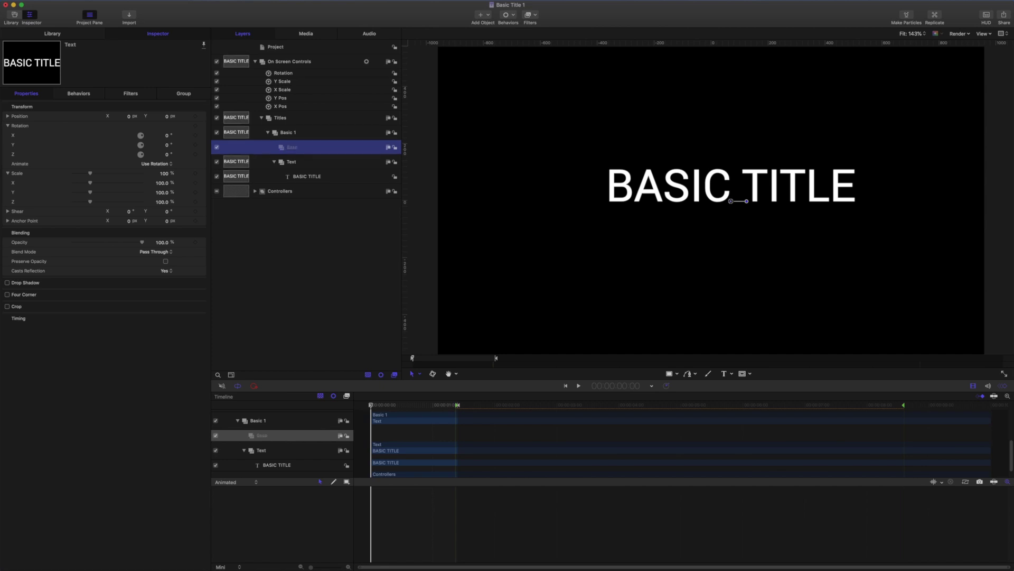
pyautogui.press('super+bracketleft')
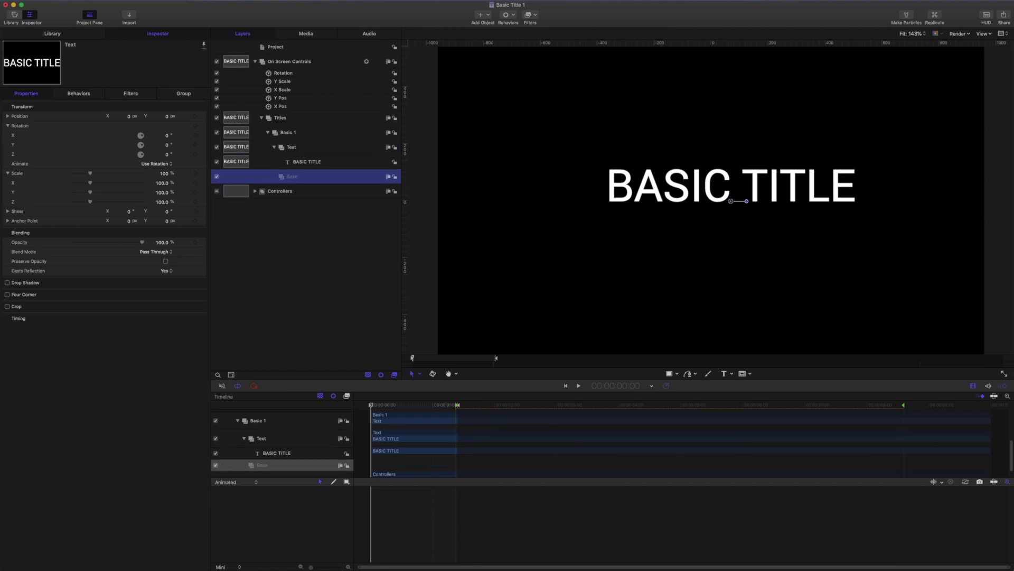
pyautogui.click(311, 163)
pyautogui.click(299, 179)
# Draw a white rectangle across the title area and name it 'Base'.
pyautogui.click(670, 374)
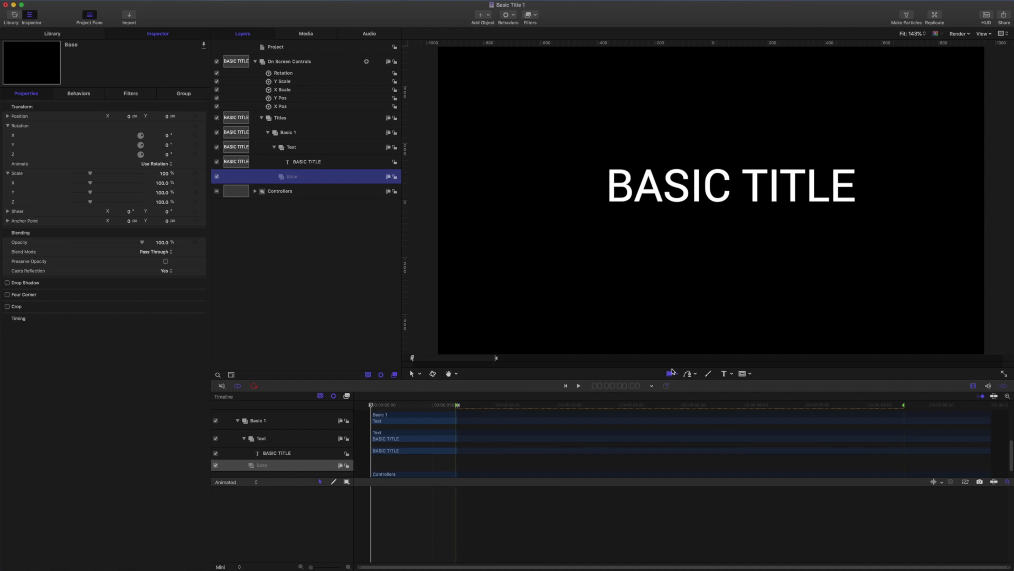
pyautogui.moveTo(592, 151); pyautogui.dragTo(869, 217)
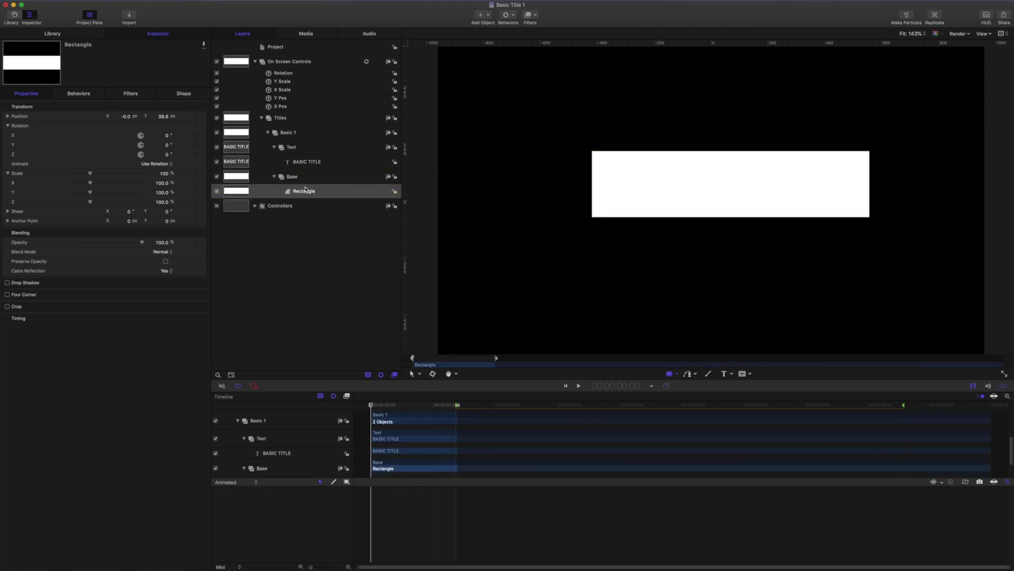
pyautogui.doubleClick(309, 192)
pyautogui.write('B')
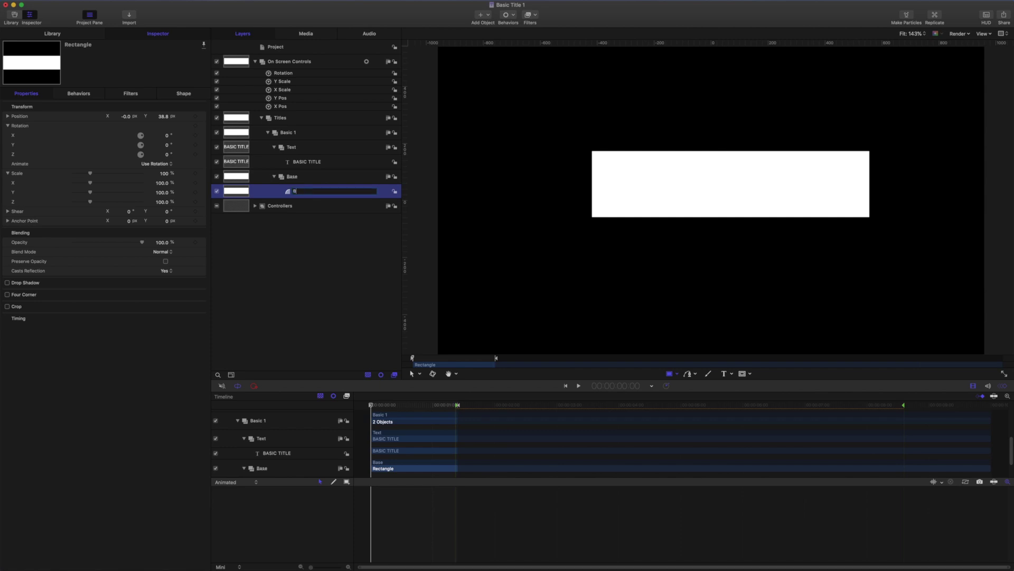
pyautogui.write('ase')
pyautogui.press('Return')
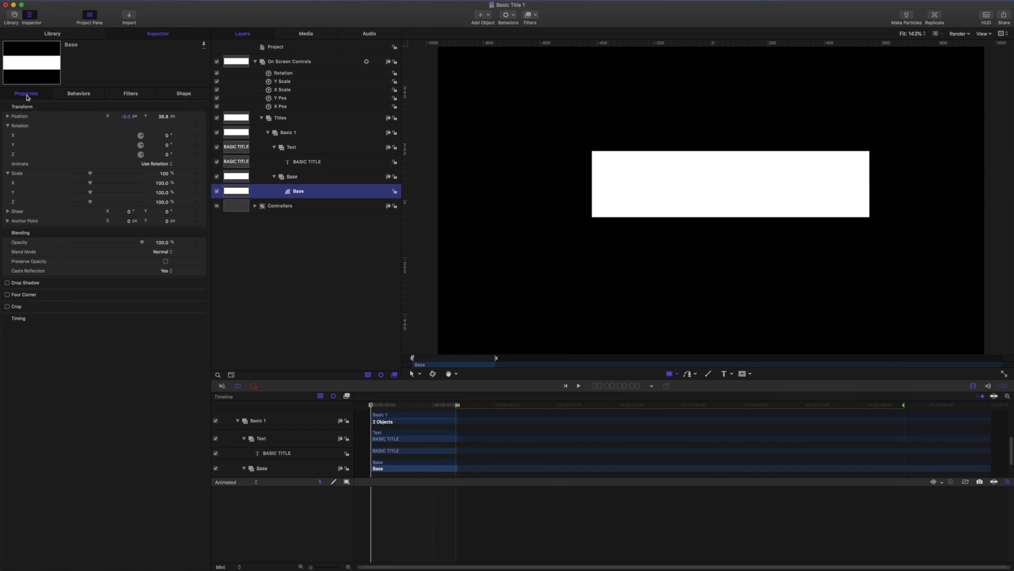
pyautogui.click(26, 116)
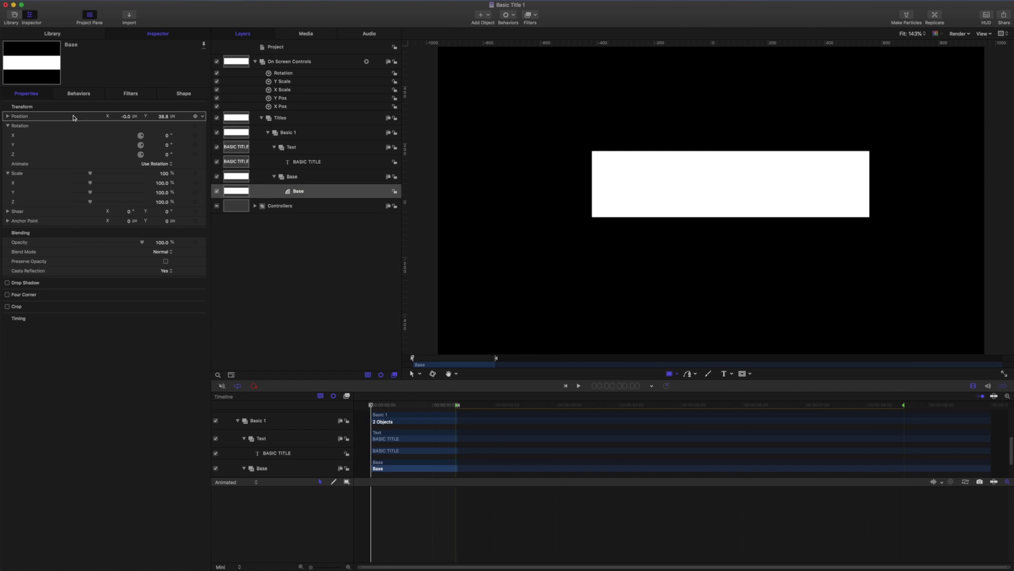
# Reset the Base rectangle's position to 0, 0 and change its fill colour to blue.
pyautogui.click(201, 118)
pyautogui.click(228, 121)
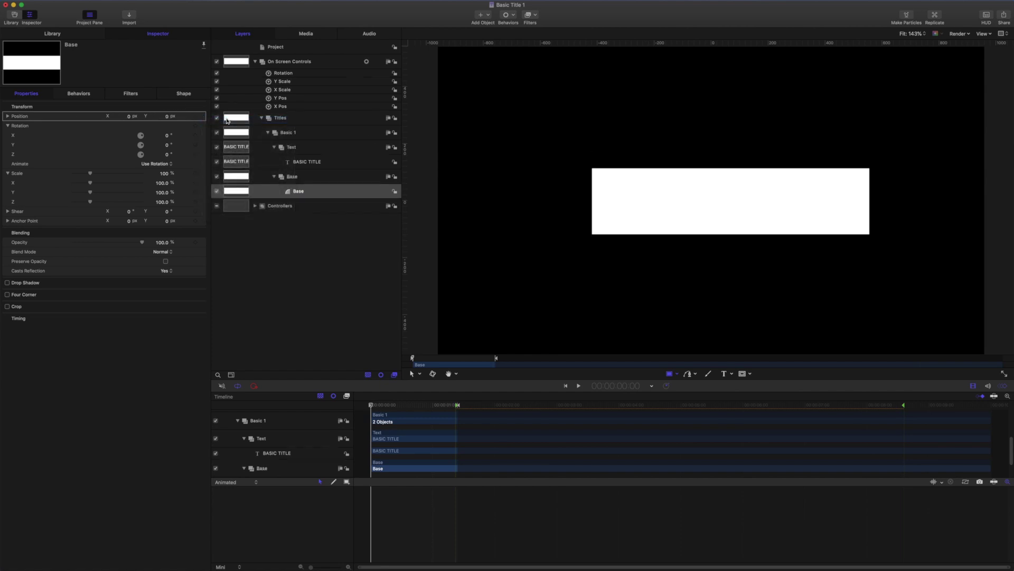
pyautogui.click(187, 95)
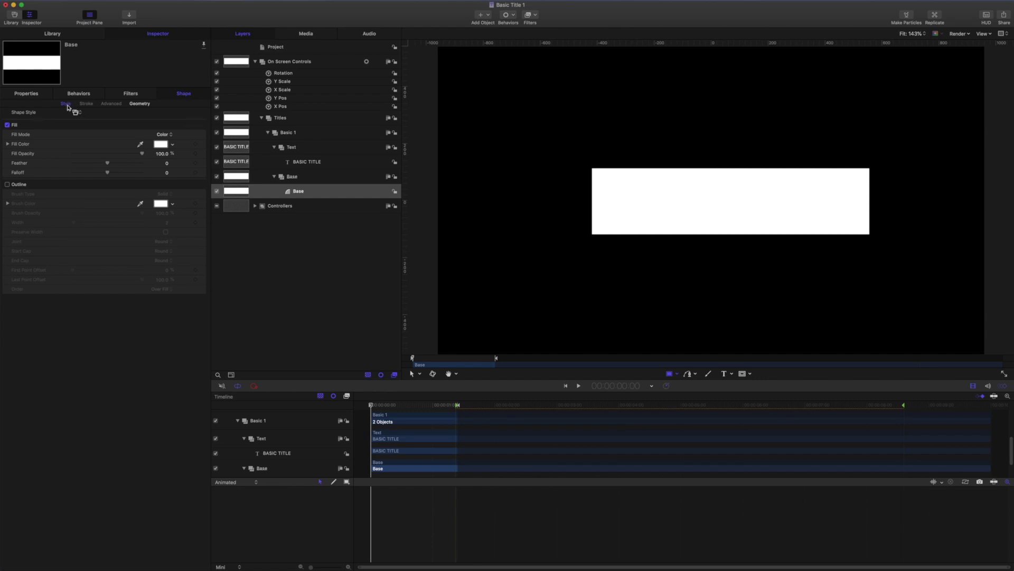
pyautogui.click(174, 146)
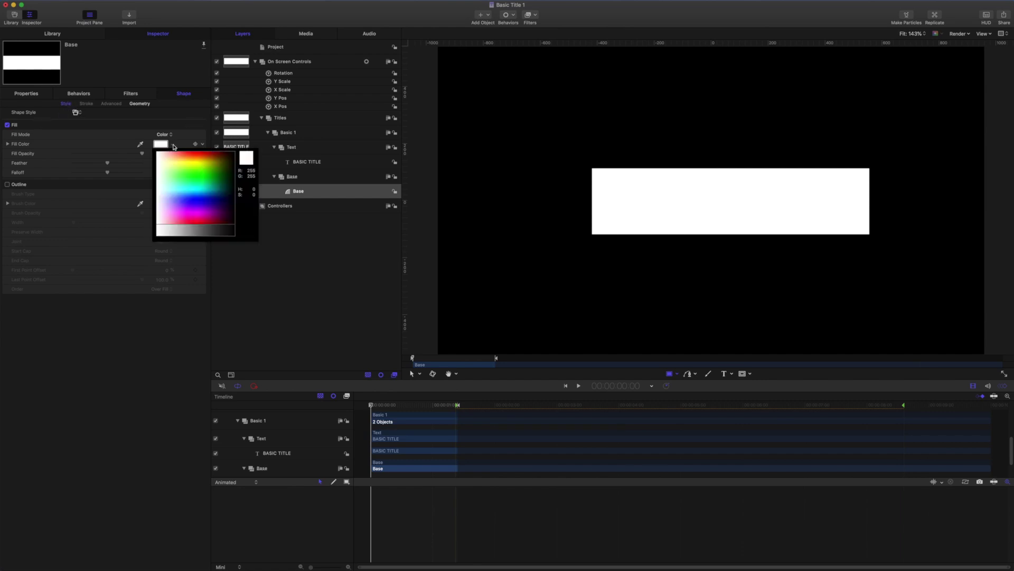
pyautogui.moveTo(201, 158); pyautogui.dragTo(208, 197)
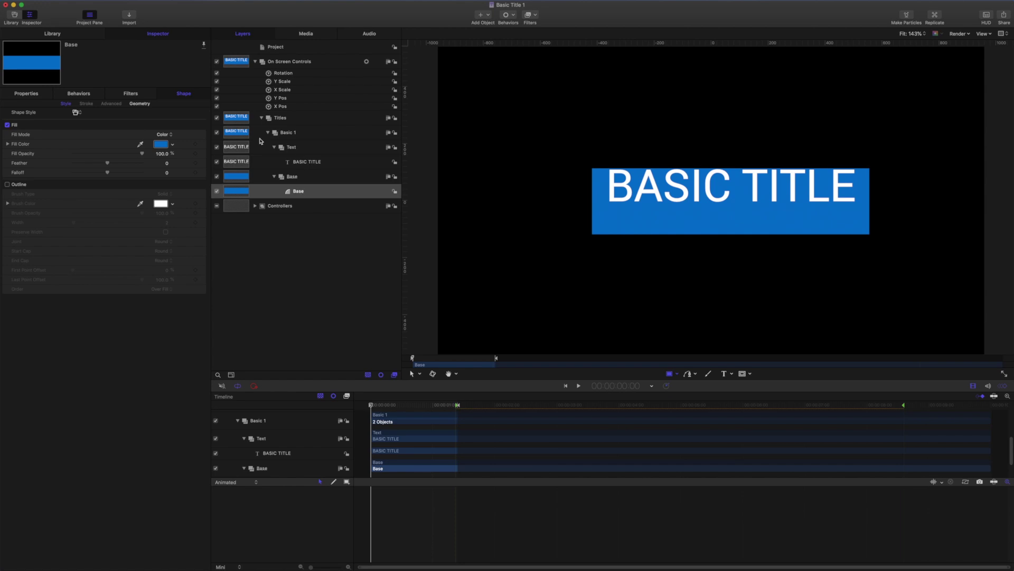
pyautogui.click(140, 104)
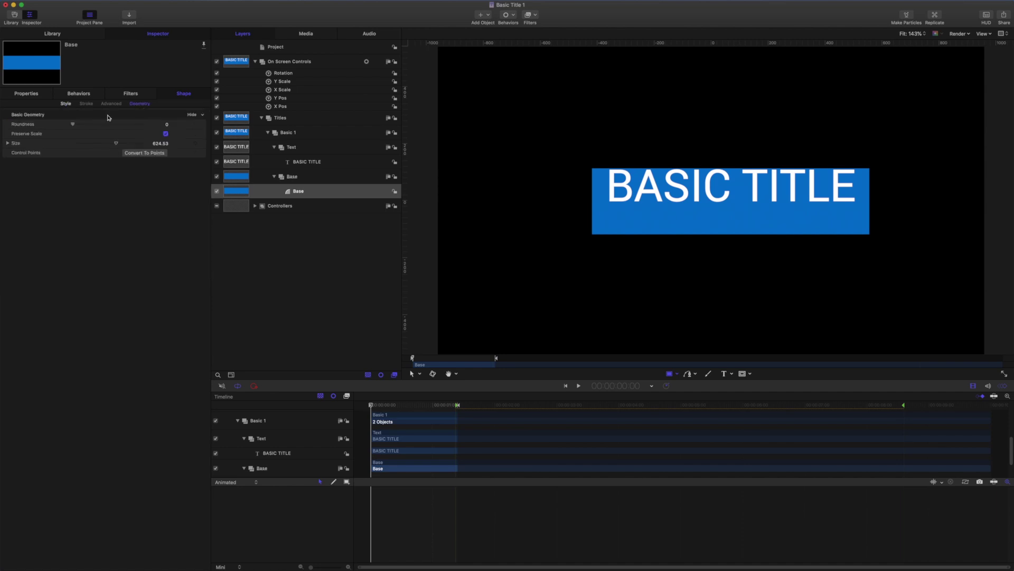
# Add a Link behaviour driving the rectangle's Size from BASIC TITLE's Object Size, named 'size'.
pyautogui.click(202, 144)
pyautogui.moveTo(264, 218)
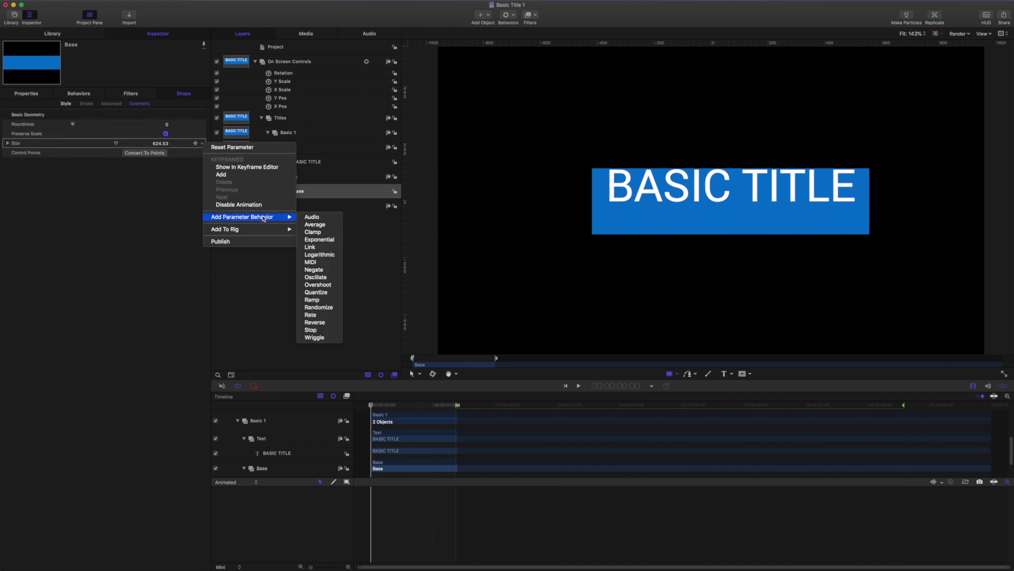
pyautogui.click(334, 247)
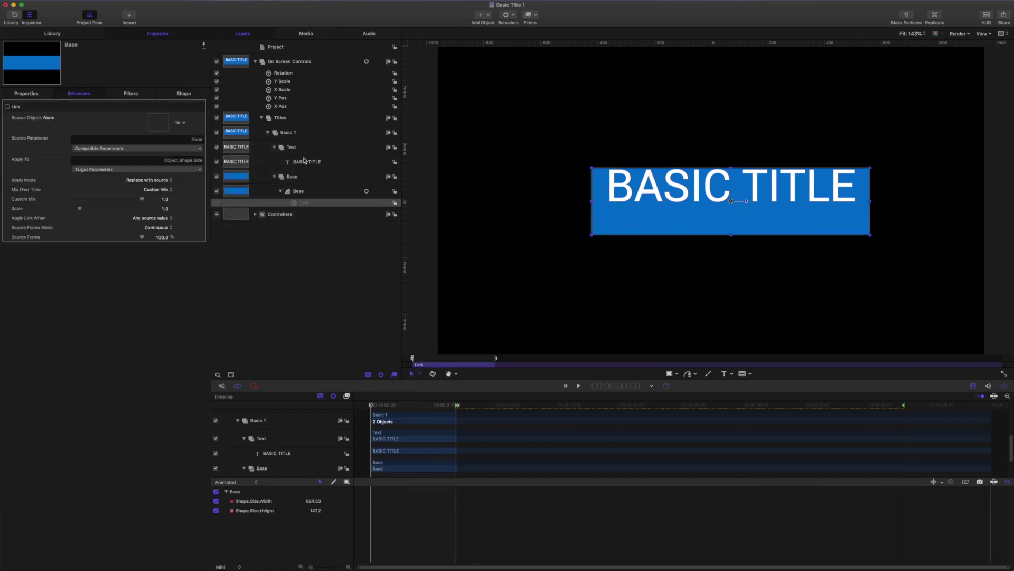
pyautogui.moveTo(251, 144); pyautogui.dragTo(168, 132)
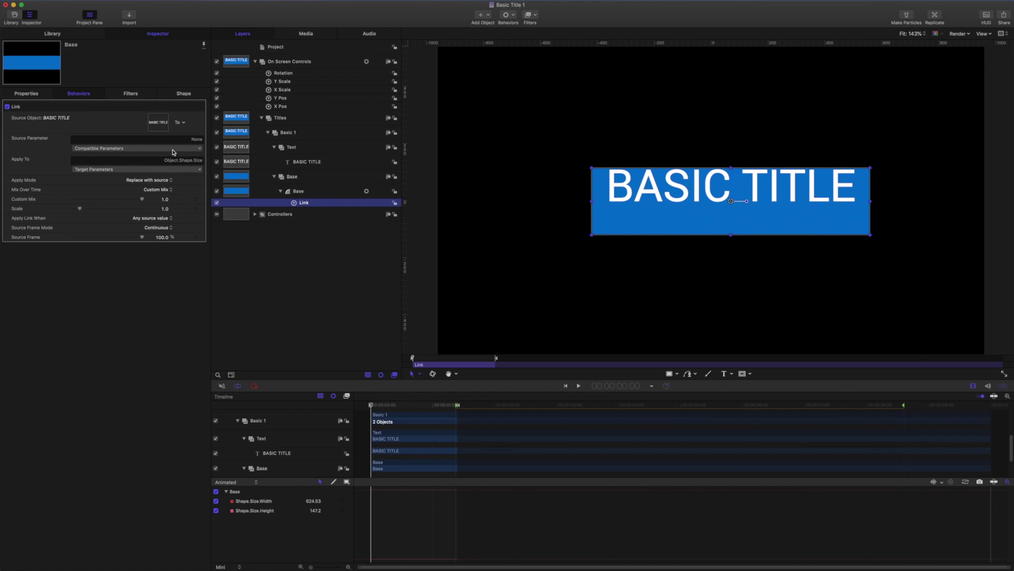
pyautogui.click(128, 150)
pyautogui.moveTo(129, 157)
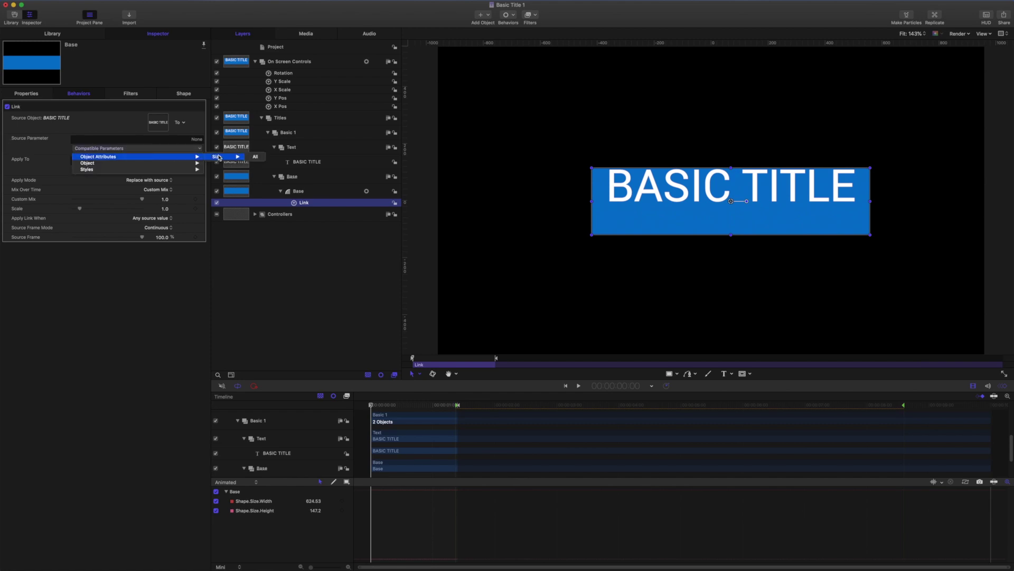
pyautogui.click(254, 156)
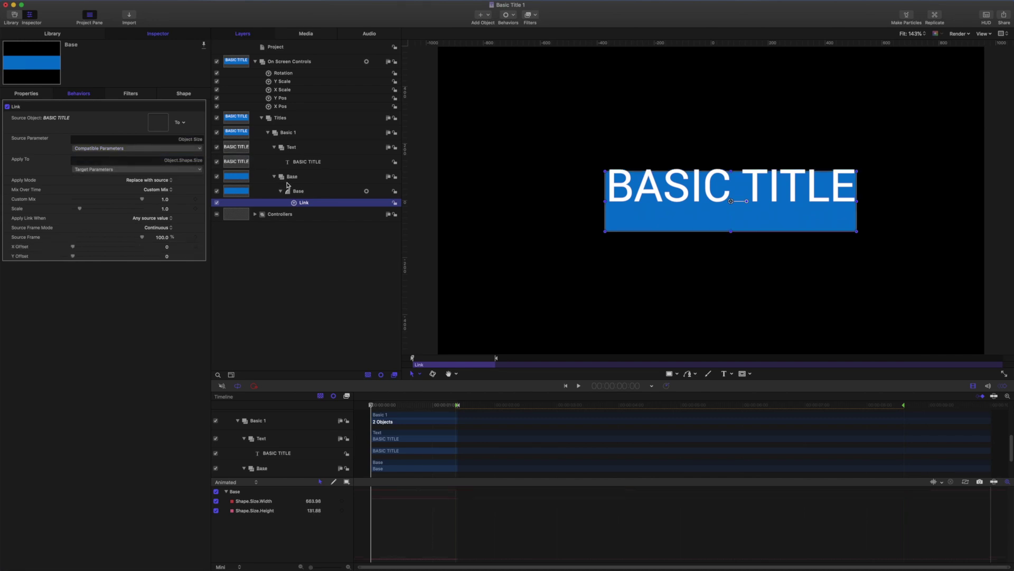
pyautogui.doubleClick(304, 202)
pyautogui.write('s')
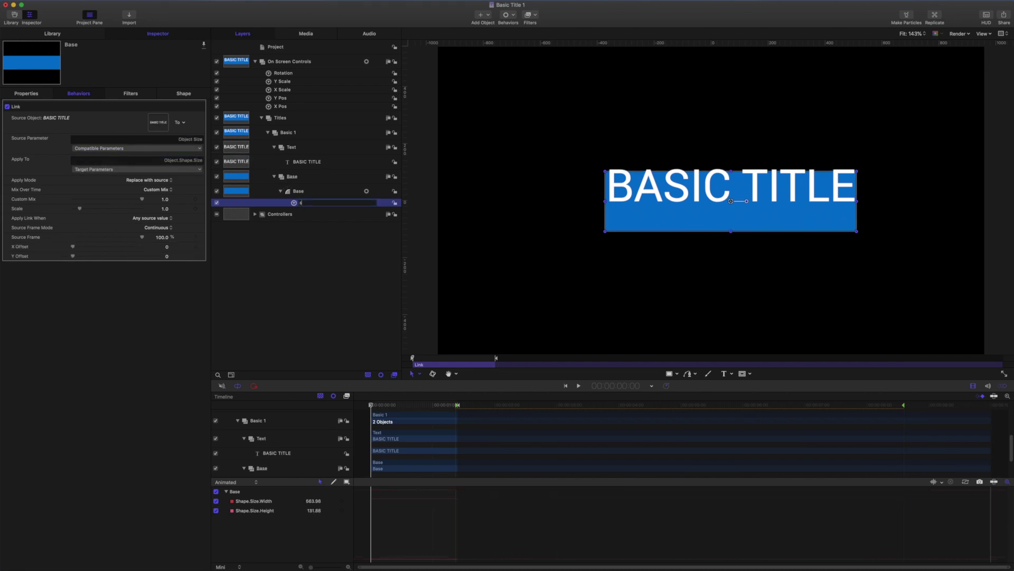
pyautogui.write('ize')
pyautogui.press('Return')
pyautogui.click(317, 164)
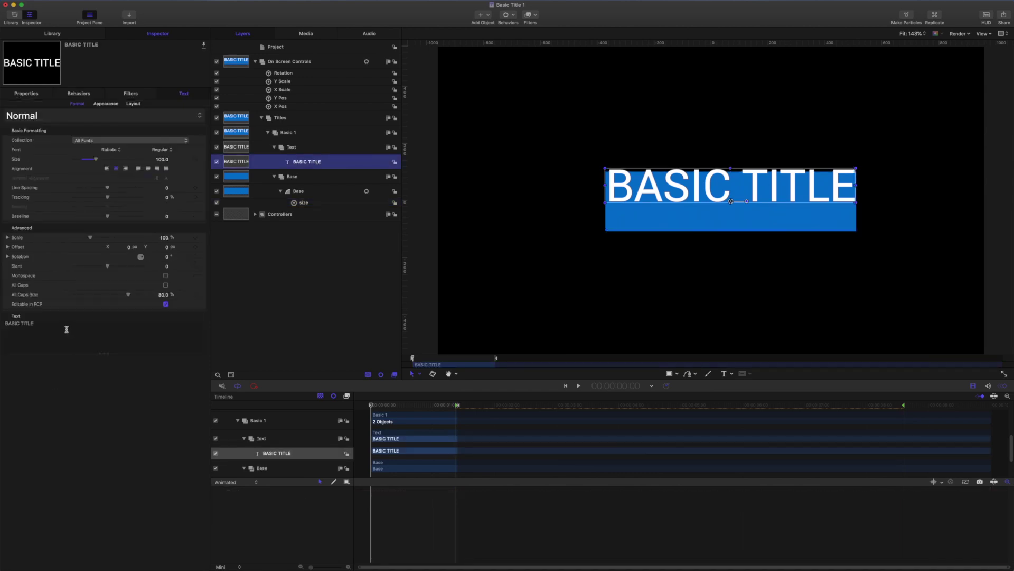
pyautogui.click(66, 329)
pyautogui.write('aaaaaaa')
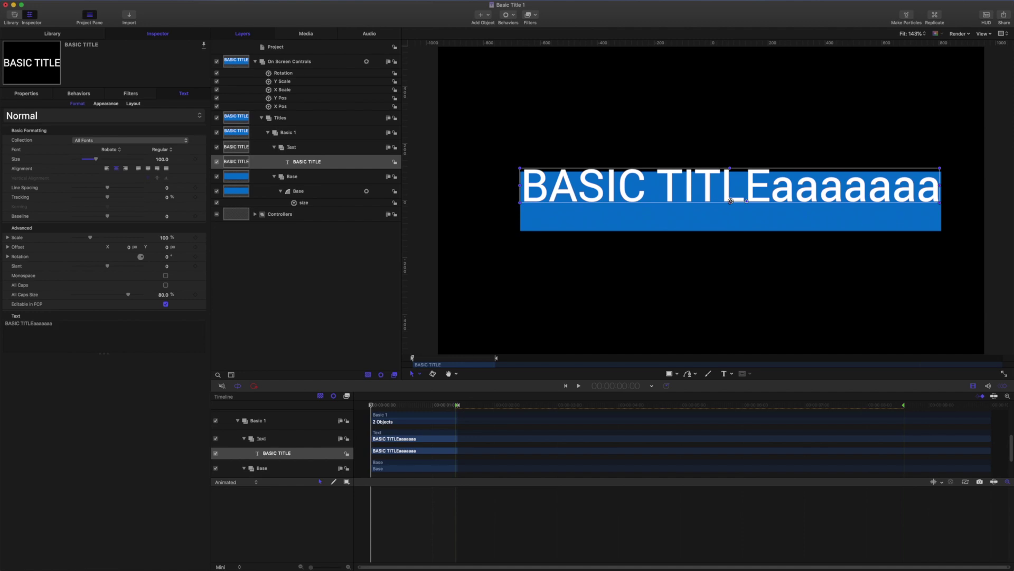
pyautogui.press('Return')
pyautogui.write('aaaaa')
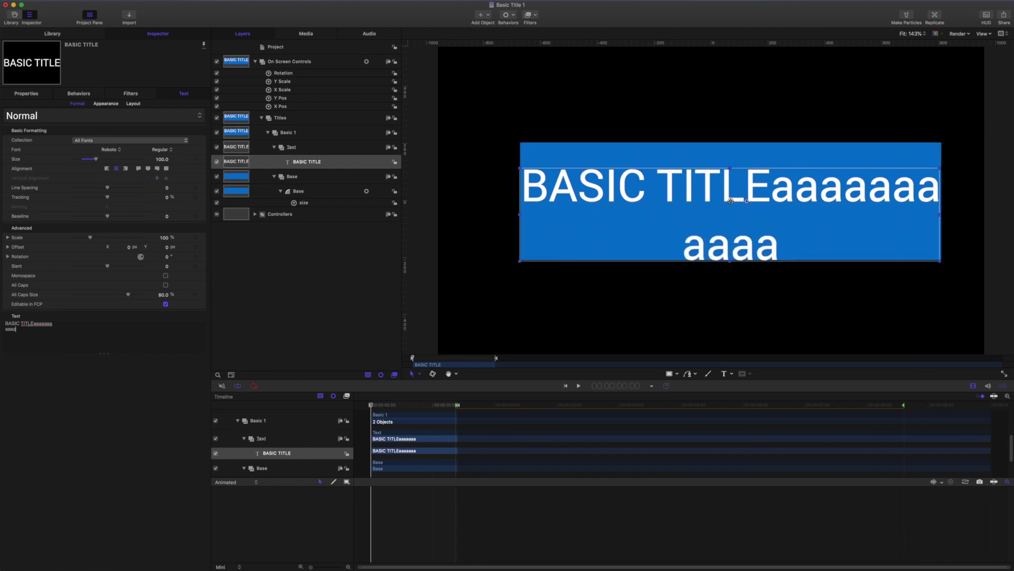
pyautogui.press('Return')
pyautogui.write('aaaaa')
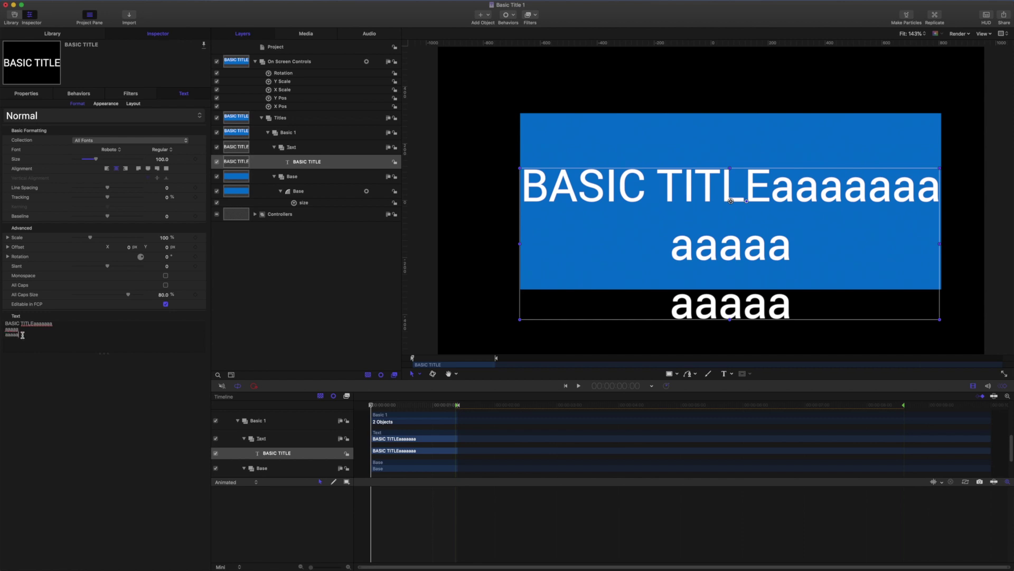
pyautogui.press('BackSpace')
pyautogui.press('BackSpace')
pyautogui.press('BackSpace')
pyautogui.press('BackSpace')
pyautogui.press('BackSpace')
pyautogui.press('BackSpace')
pyautogui.press('BackSpace')
pyautogui.press('BackSpace')
pyautogui.press('BackSpace')
pyautogui.press('BackSpace')
pyautogui.press('BackSpace')
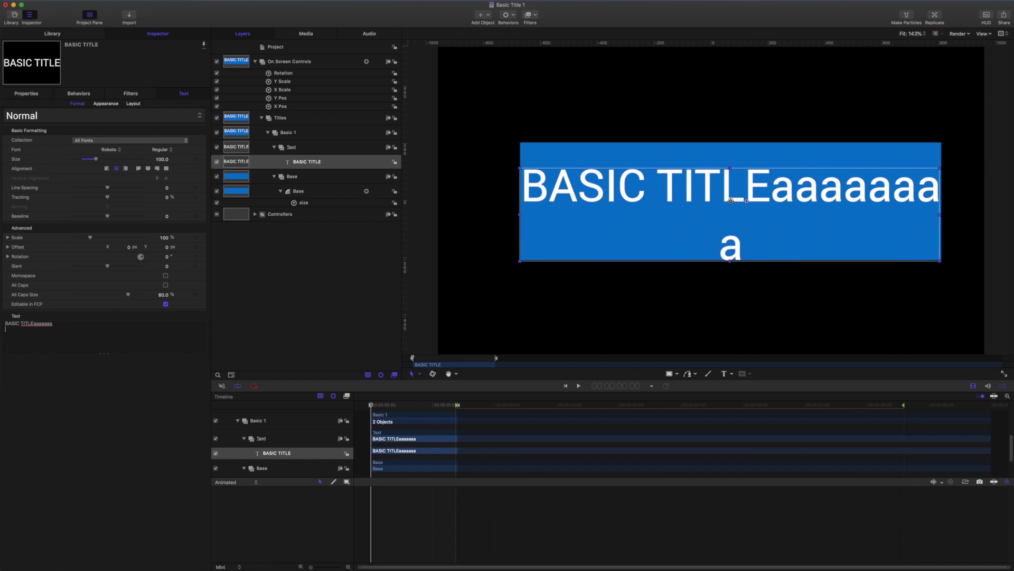
pyautogui.press('BackSpace')
pyautogui.press('BackSpace')
pyautogui.press('BackSpace')
pyautogui.press('BackSpace')
pyautogui.press('BackSpace')
pyautogui.press('BackSpace')
pyautogui.press('BackSpace')
pyautogui.press('BackSpace')
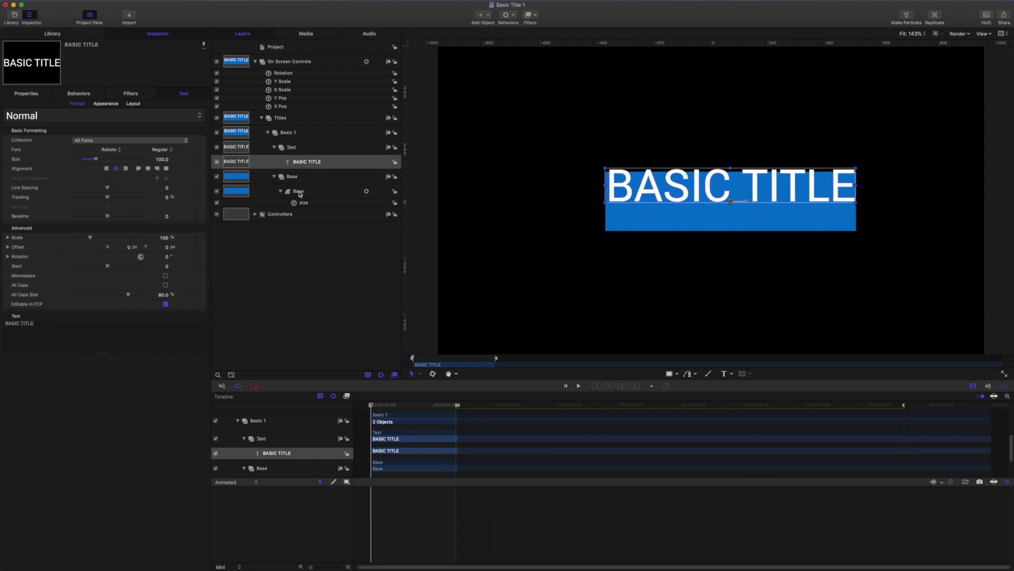
# Align the Base shape to the BASIC TITLE layer via its Align To behaviour.
pyautogui.click(332, 196)
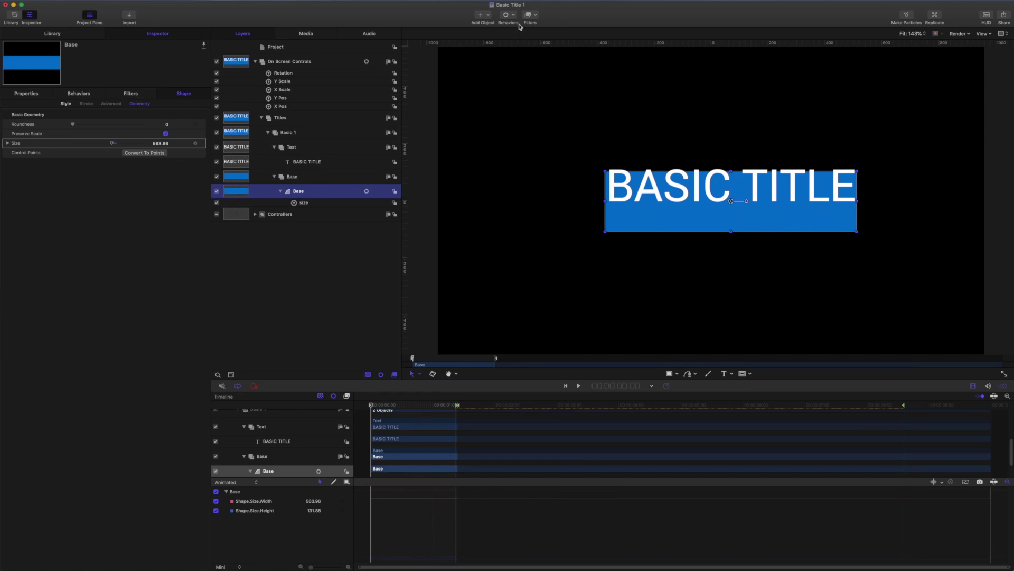
pyautogui.click(513, 17)
pyautogui.moveTo(514, 34)
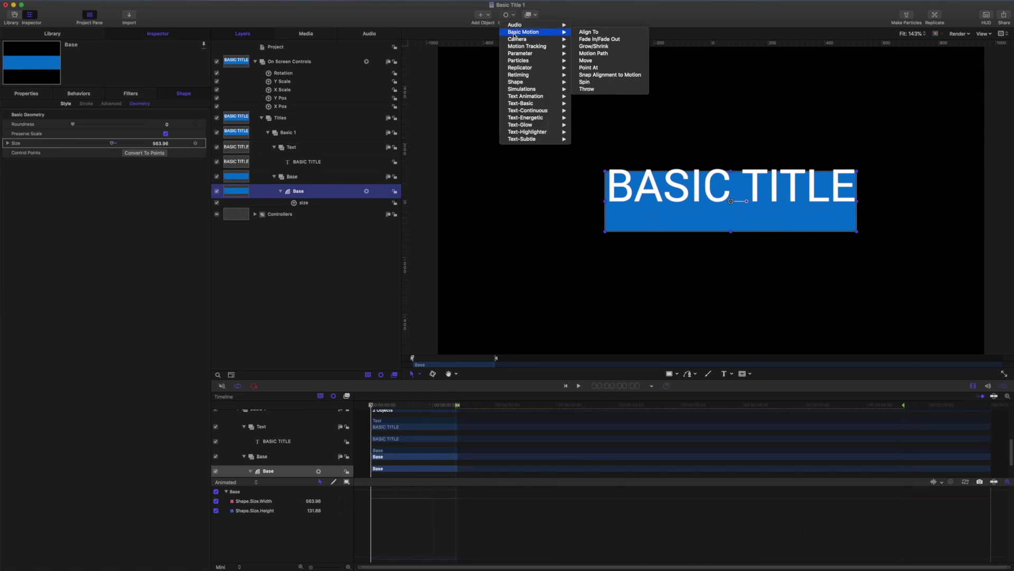
pyautogui.click(459, 210)
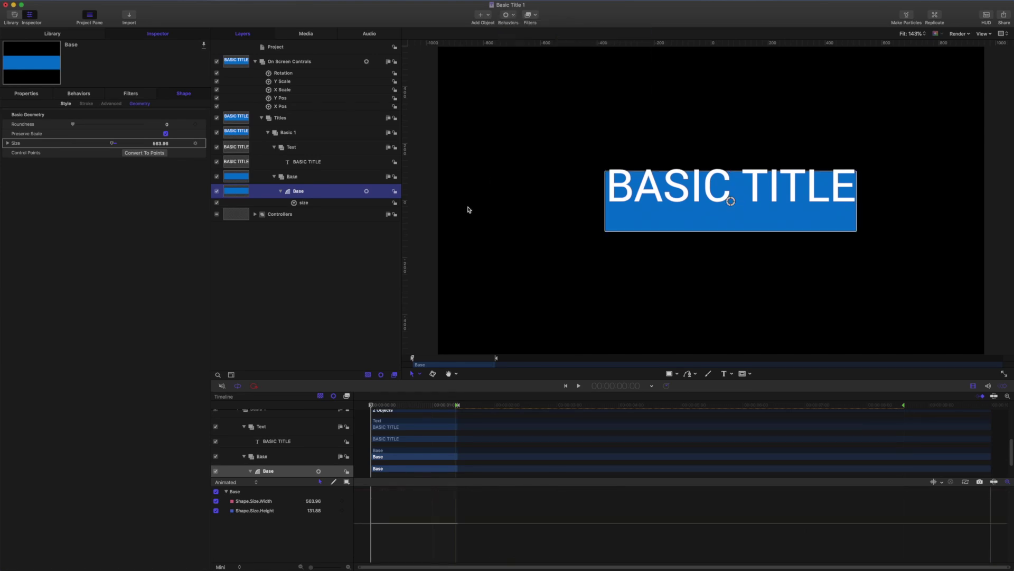
pyautogui.moveTo(303, 162); pyautogui.dragTo(173, 128)
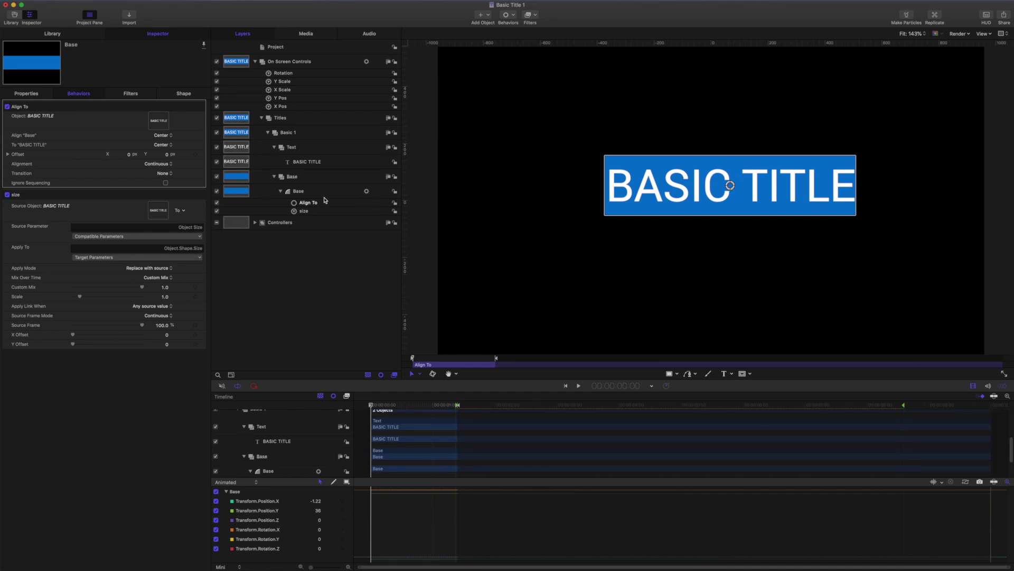
pyautogui.click(309, 162)
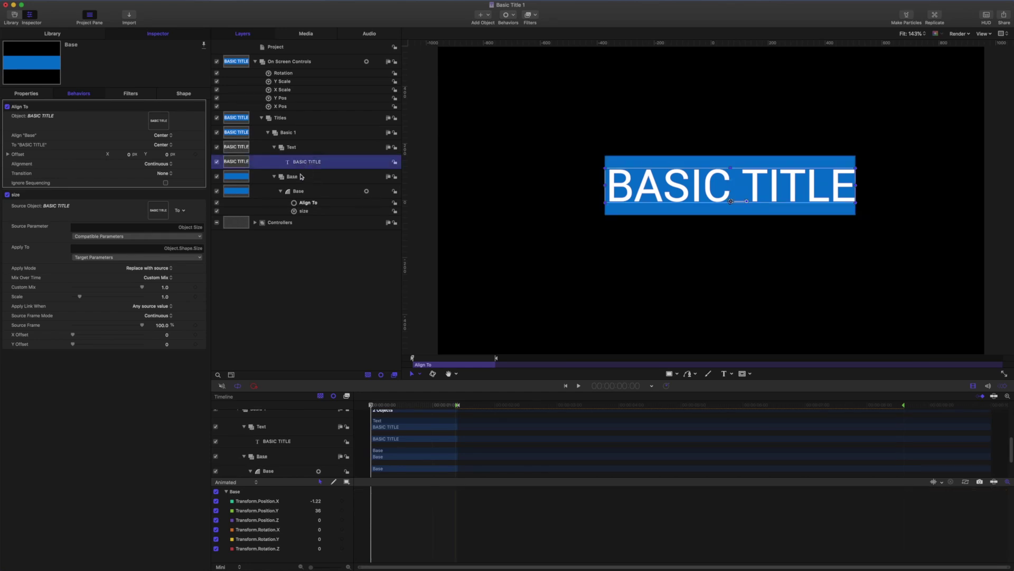
pyautogui.click(53, 325)
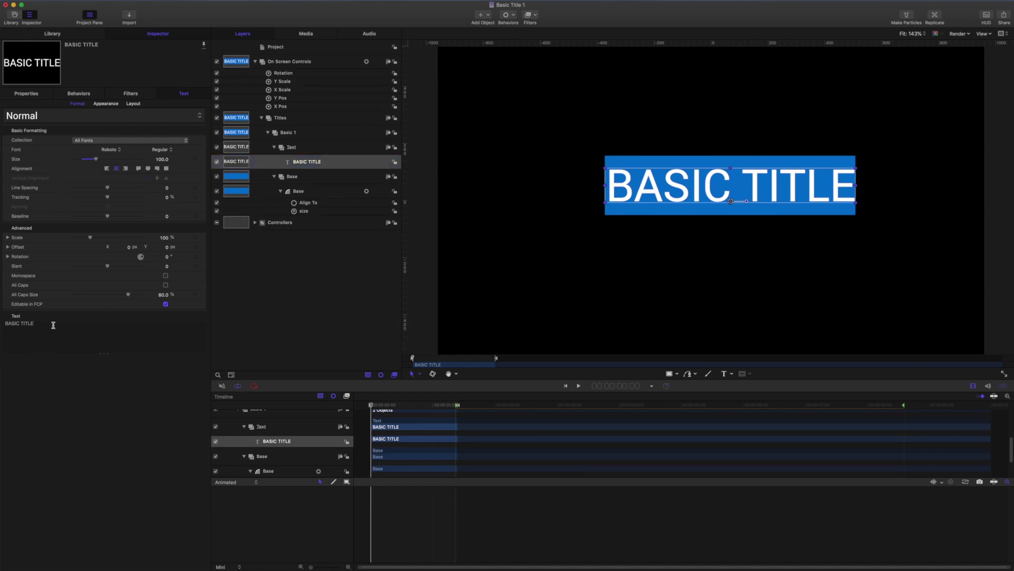
pyautogui.press('Return')
pyautogui.write('aaaaa')
pyautogui.press('Return')
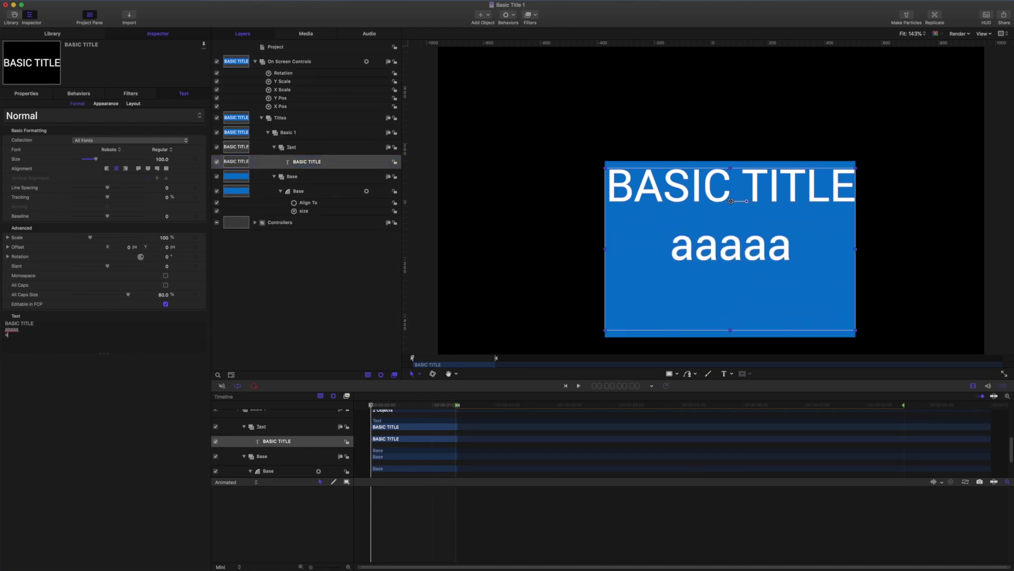
pyautogui.write('aaaaaa')
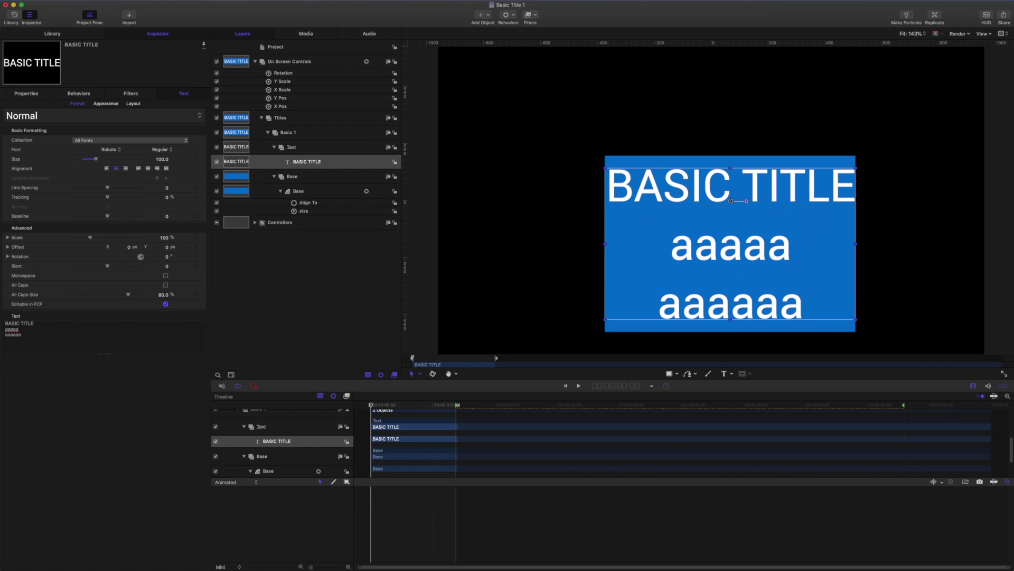
pyautogui.press('BackSpace')
pyautogui.press('BackSpace')
pyautogui.press('BackSpace')
pyautogui.press('BackSpace')
pyautogui.press('BackSpace')
pyautogui.press('BackSpace')
pyautogui.press('BackSpace')
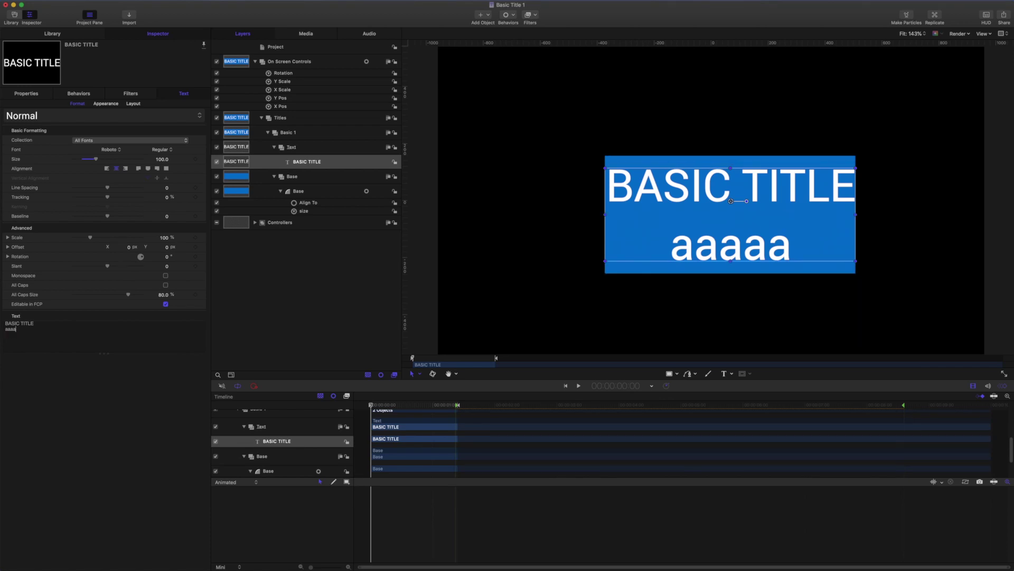
pyautogui.press('BackSpace')
pyautogui.press('BackSpace')
pyautogui.press('BackSpace')
pyautogui.press('BackSpace')
pyautogui.press('BackSpace')
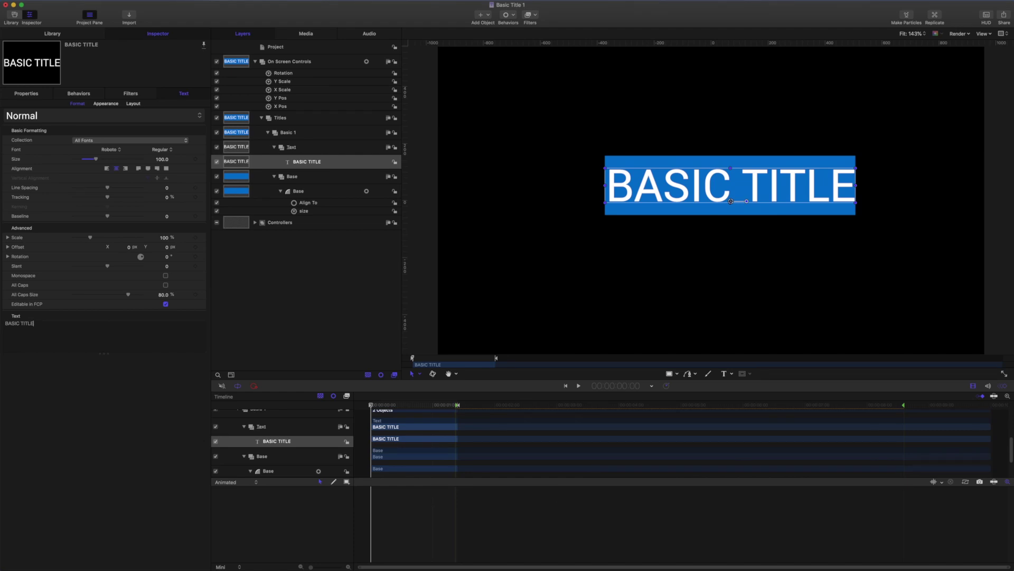
pyautogui.click(307, 161)
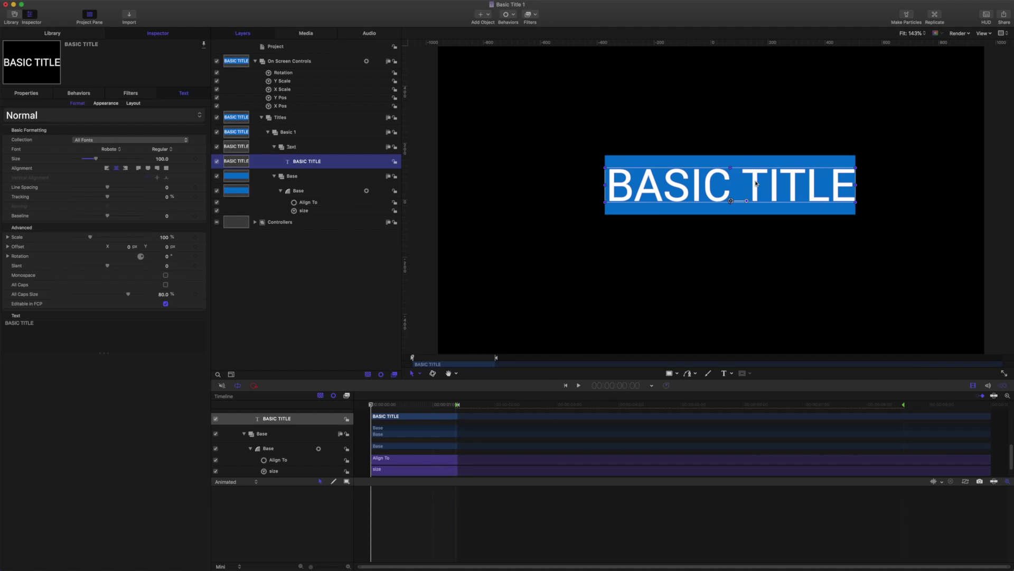
pyautogui.click(304, 210)
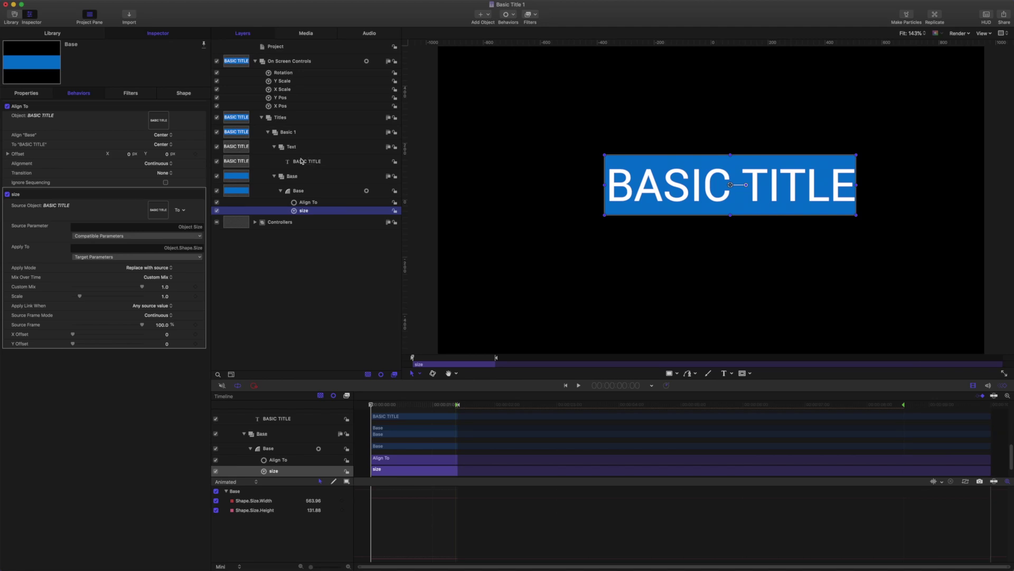
pyautogui.click(184, 94)
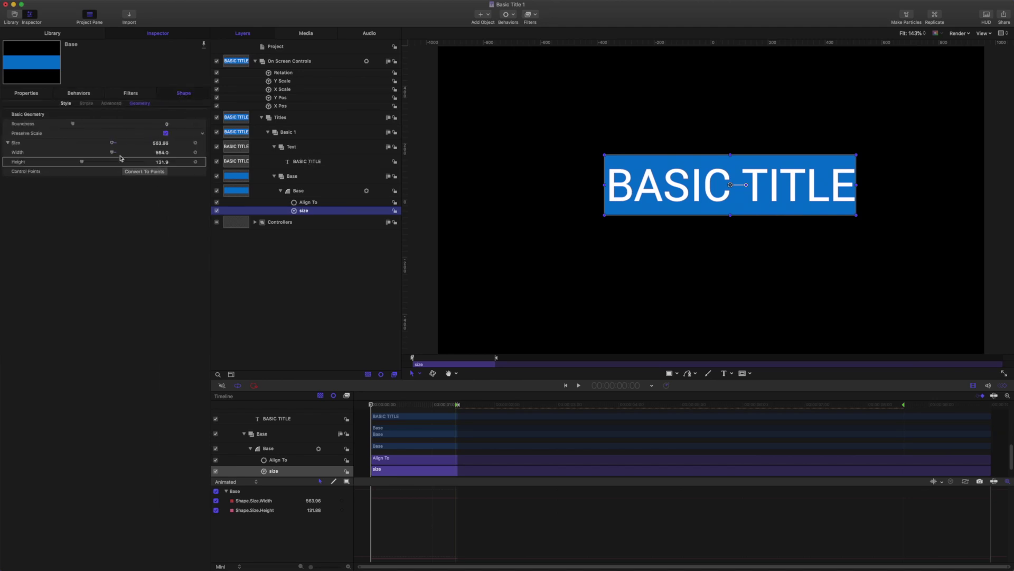
pyautogui.click(163, 163)
pyautogui.press('Return')
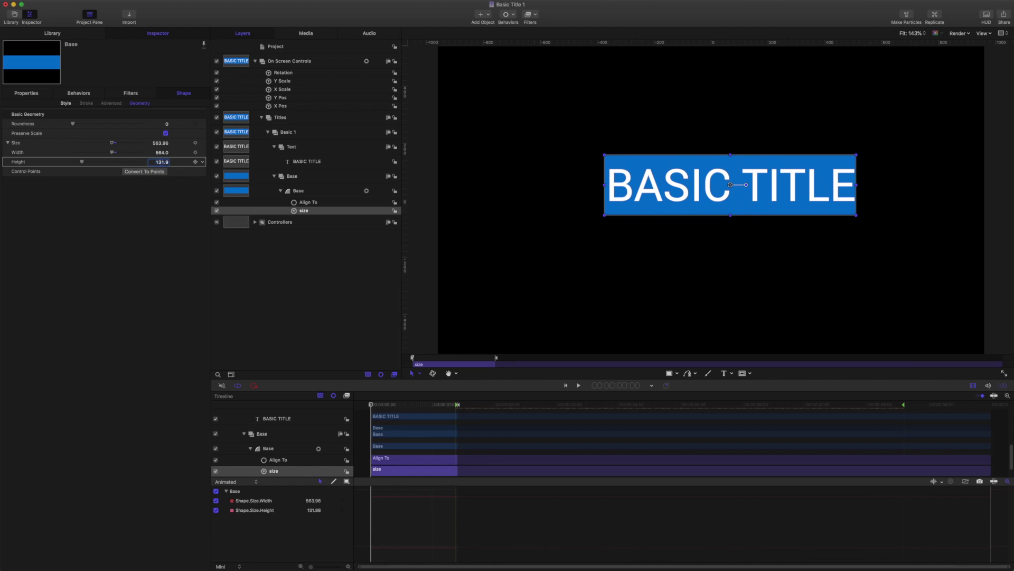
pyautogui.click(25, 94)
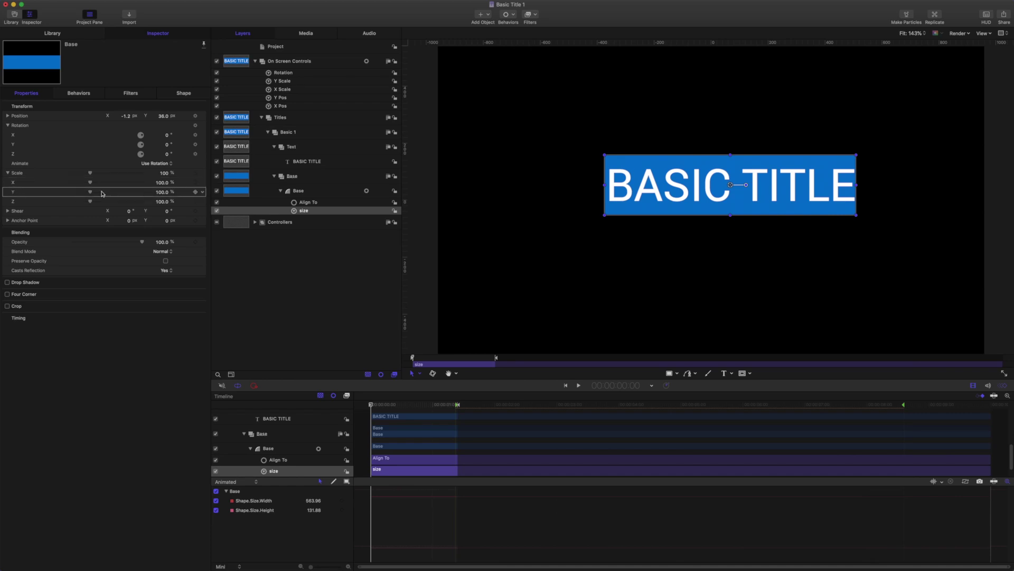
pyautogui.doubleClick(162, 191)
pyautogui.write('10')
pyautogui.press('Return')
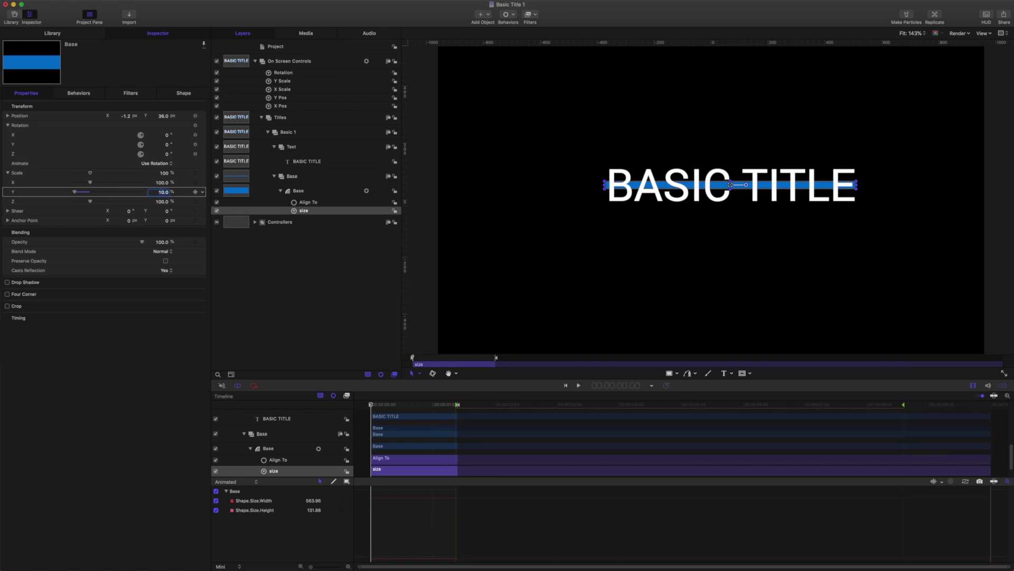
pyautogui.write('100')
pyautogui.press('Return')
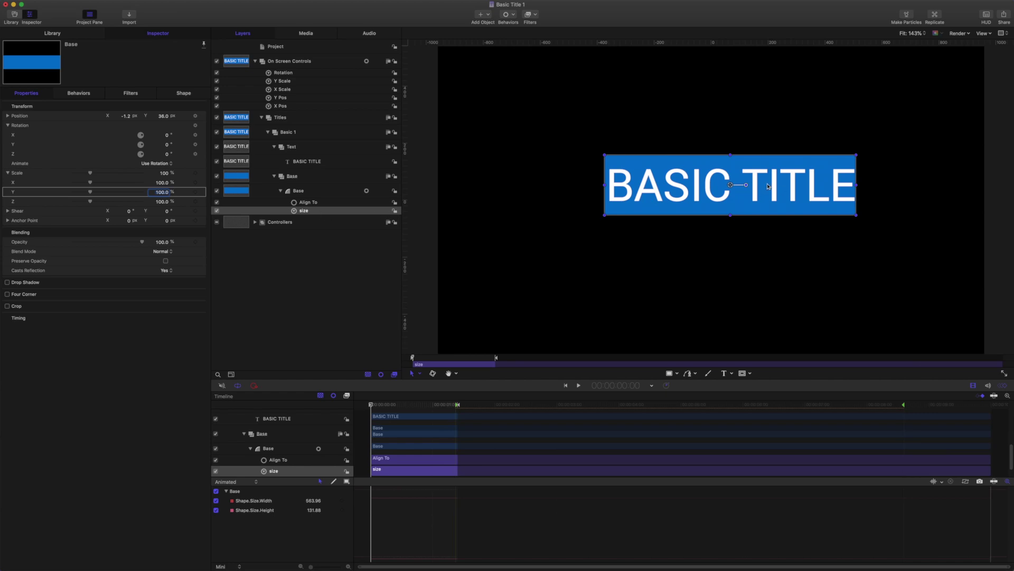
pyautogui.click(81, 94)
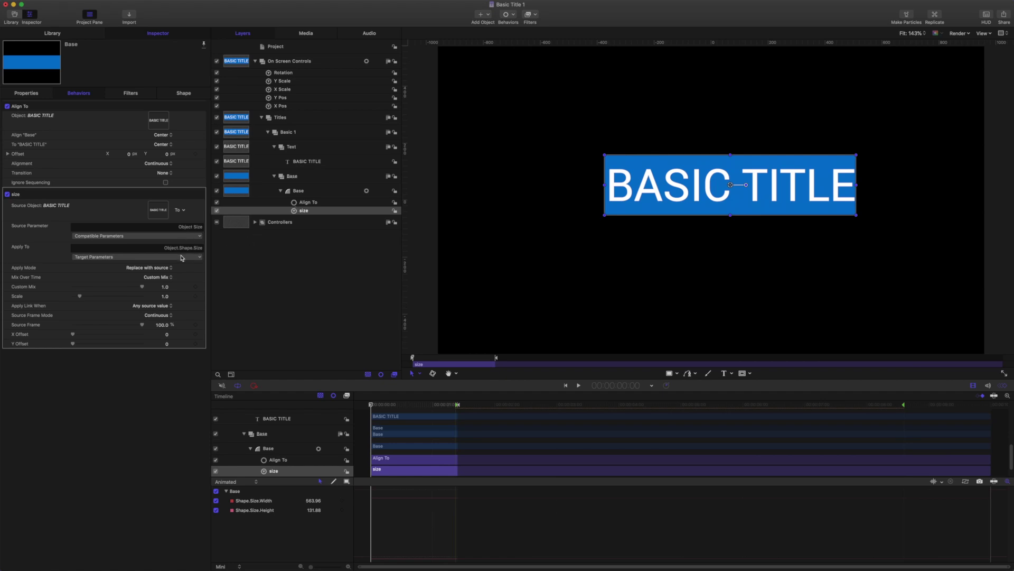
# Limit the size link to the base's Width, sourced from the title's Object Width, and enable it.
pyautogui.click(181, 257)
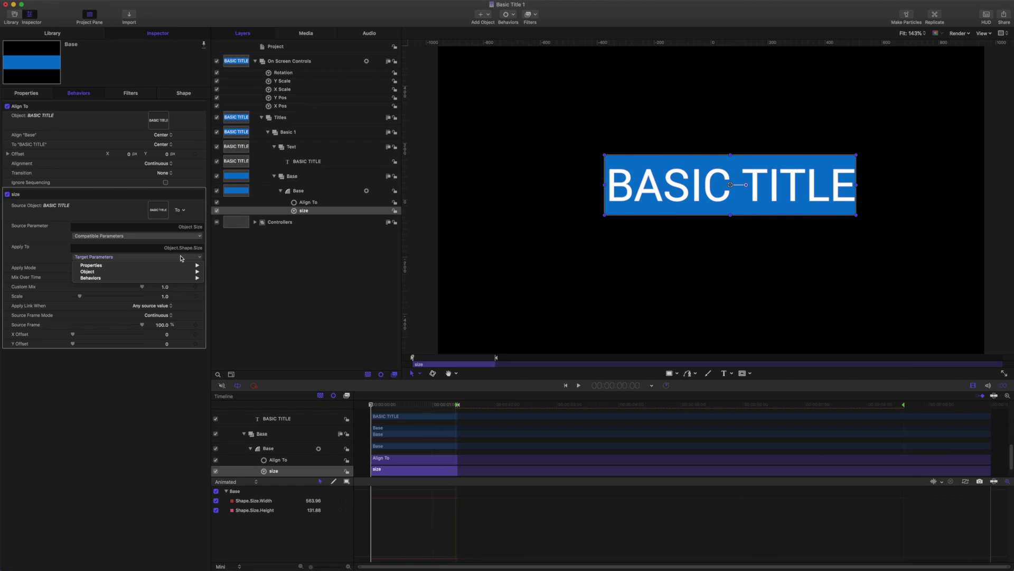
pyautogui.moveTo(180, 273)
pyautogui.moveTo(218, 272)
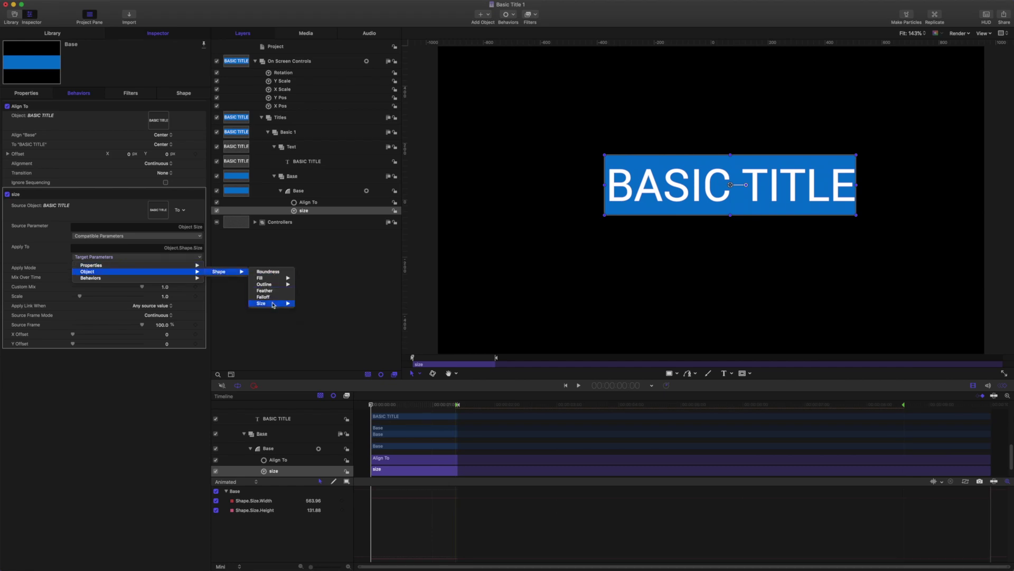
pyautogui.click(309, 306)
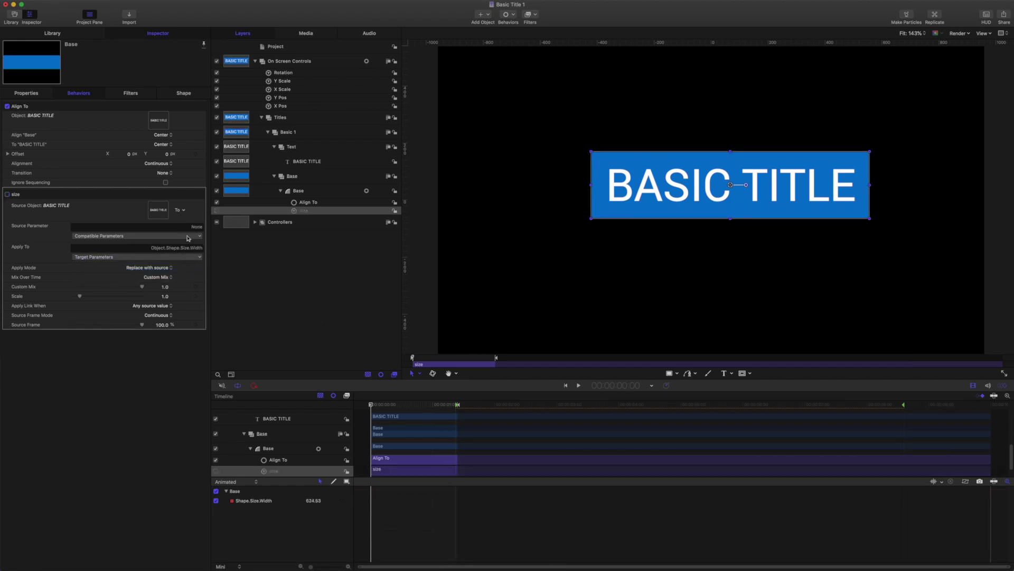
pyautogui.click(163, 239)
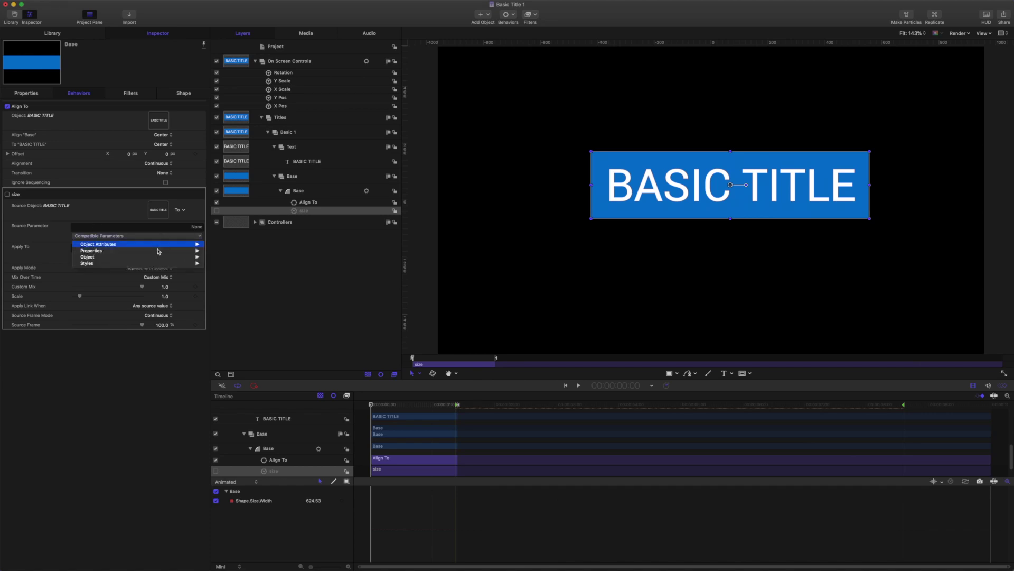
pyautogui.moveTo(164, 248)
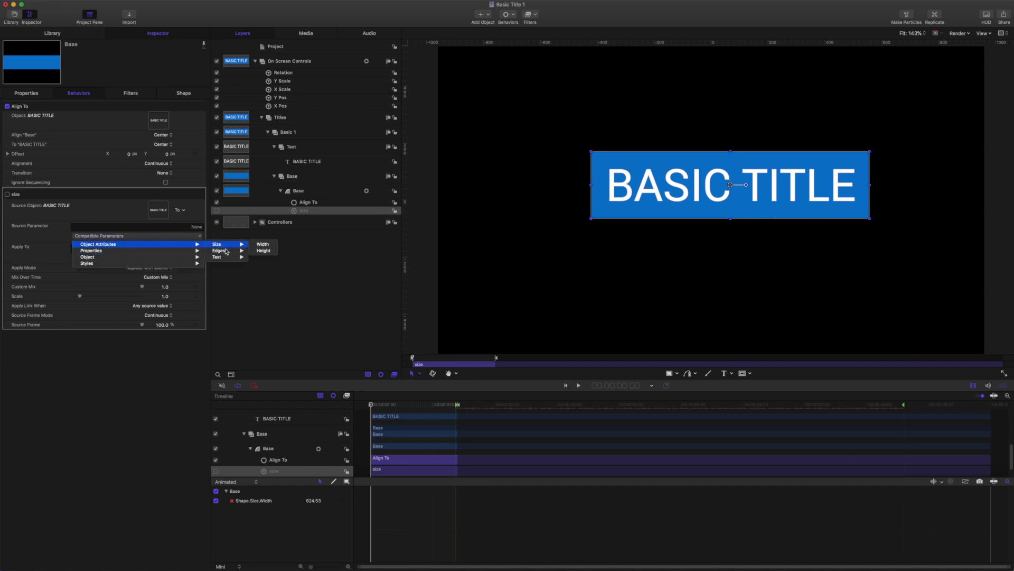
pyautogui.click(260, 245)
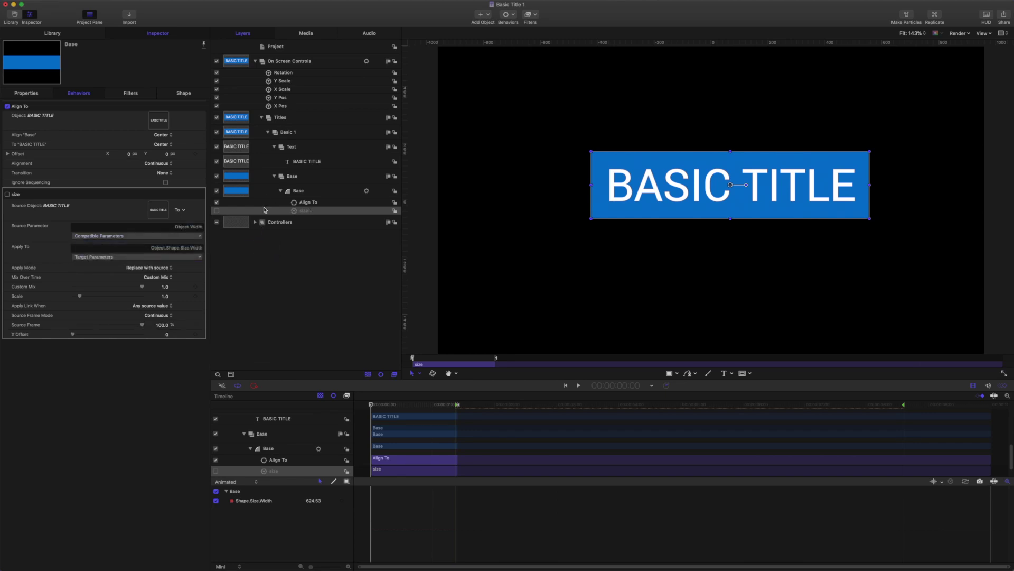
pyautogui.click(216, 211)
pyautogui.click(217, 211)
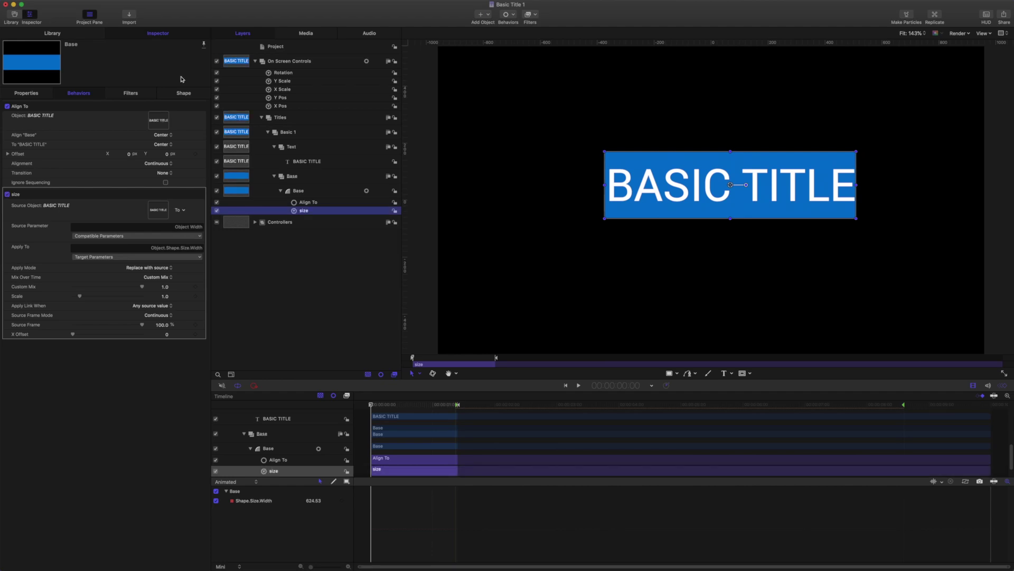
# Set the Base shape's geometry Height to 15.
pyautogui.click(183, 93)
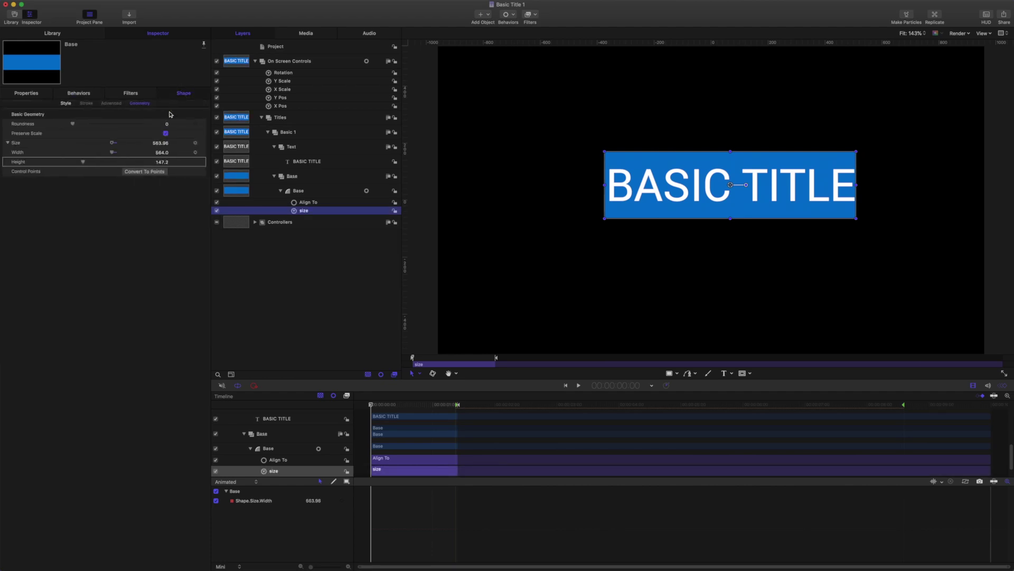
pyautogui.click(161, 163)
pyautogui.doubleClick(161, 163)
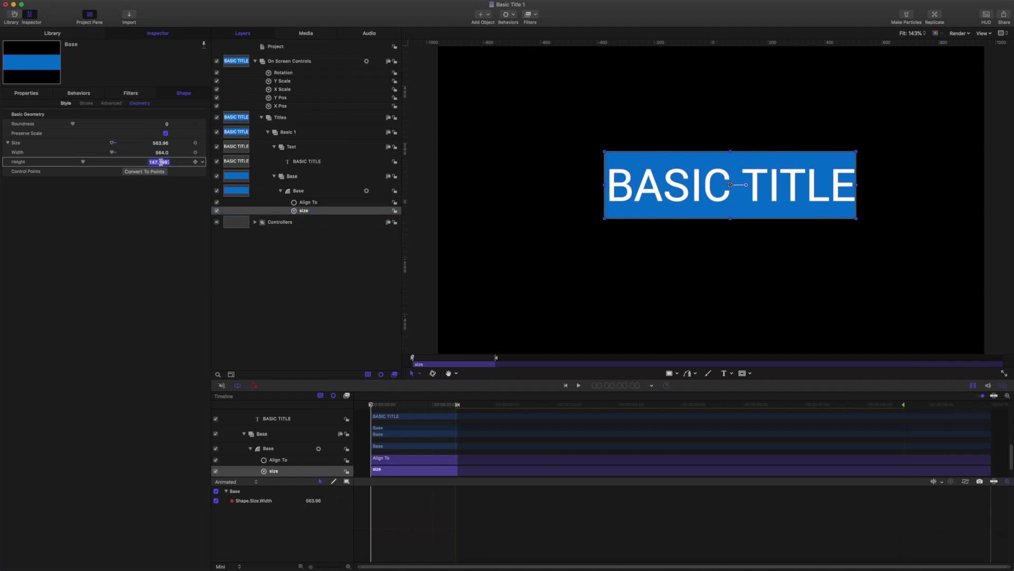
pyautogui.write('15')
pyautogui.press('Return')
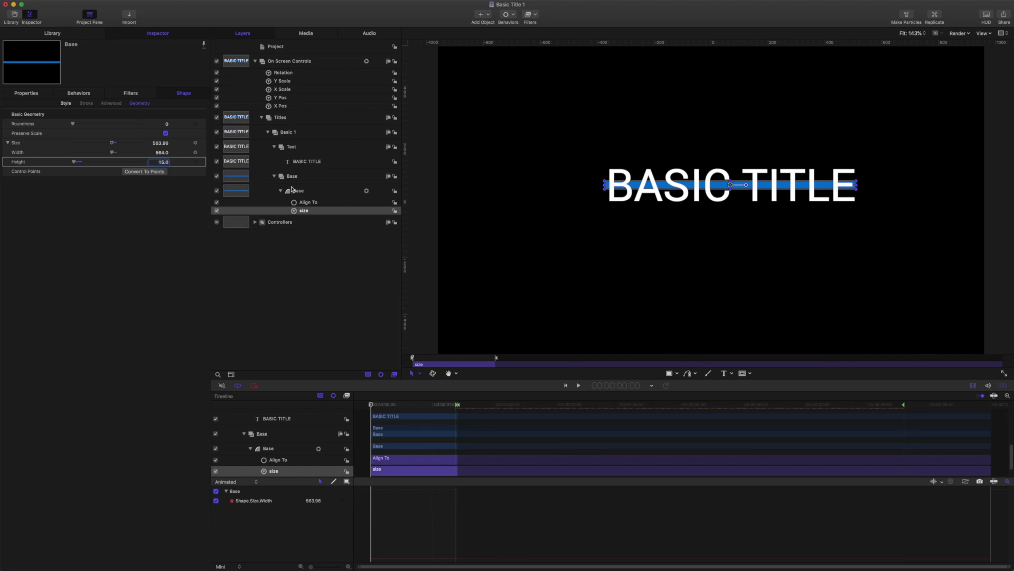
# Give the size link behaviour an X Offset of 150 to widen the bar.
pyautogui.click(80, 93)
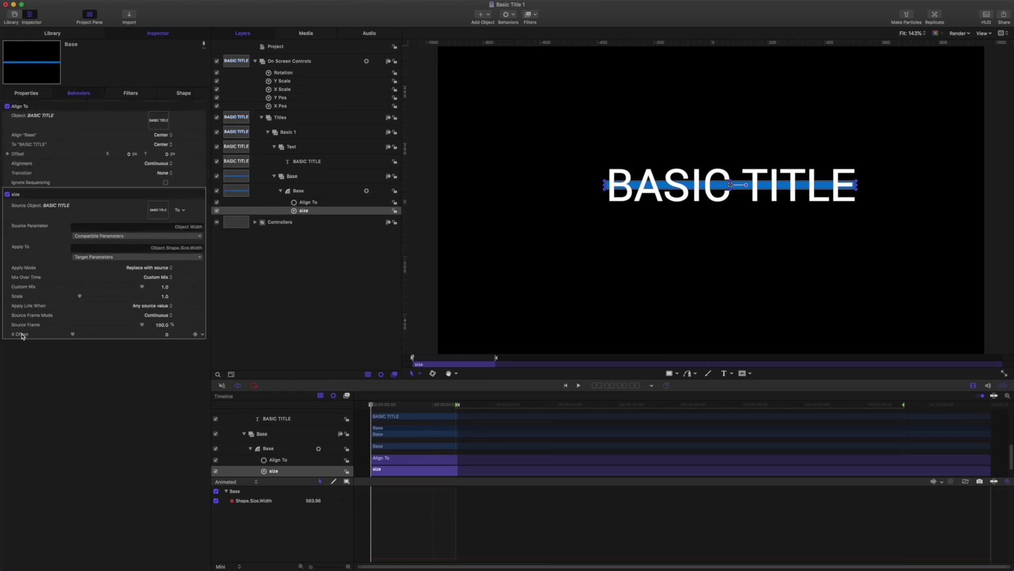
pyautogui.click(164, 334)
pyautogui.write('15')
pyautogui.press('Return')
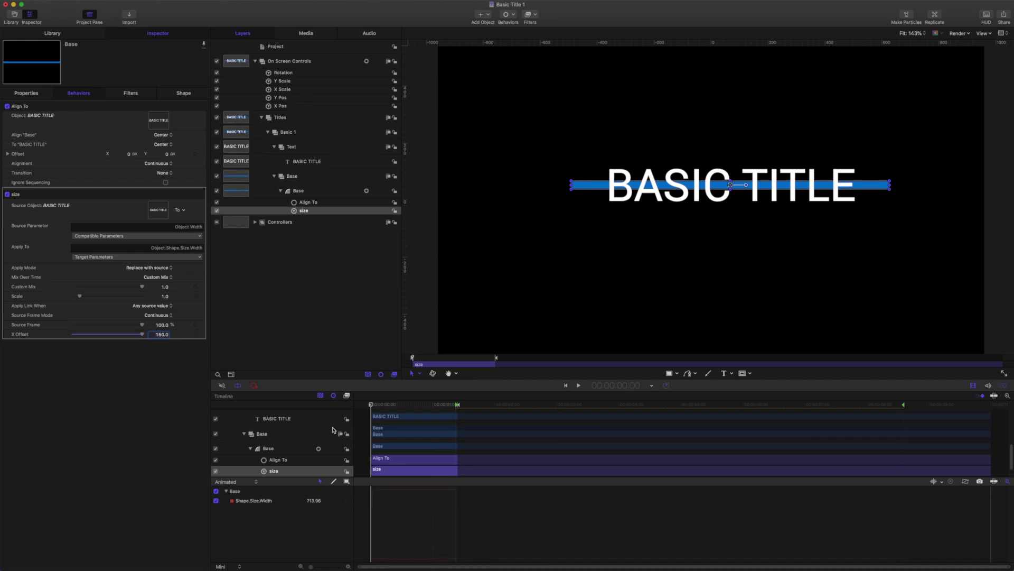
pyautogui.click(303, 193)
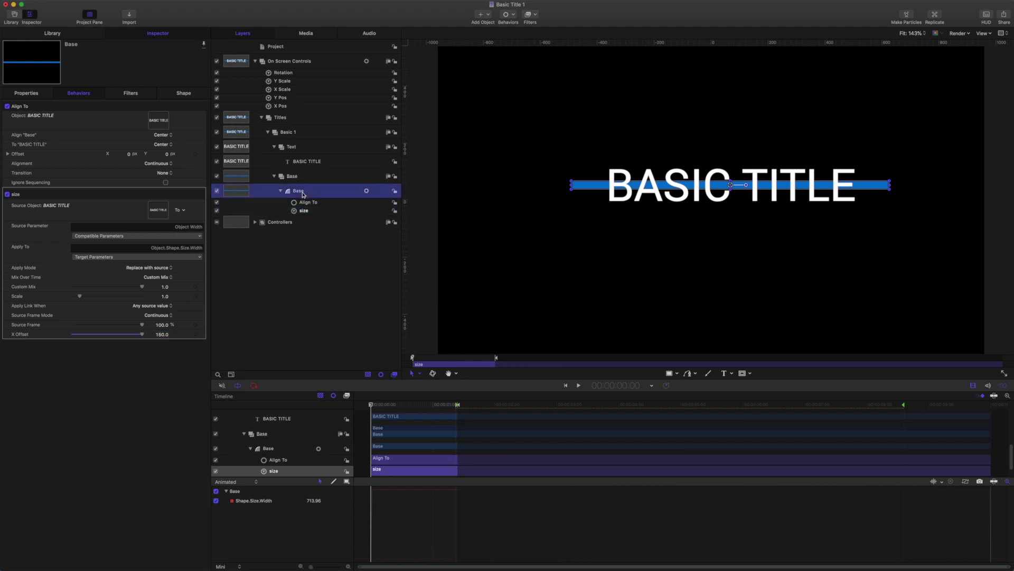
# Keyframe the Base layer's Scale X and switch off its Align To behaviour.
pyautogui.click(871, 186)
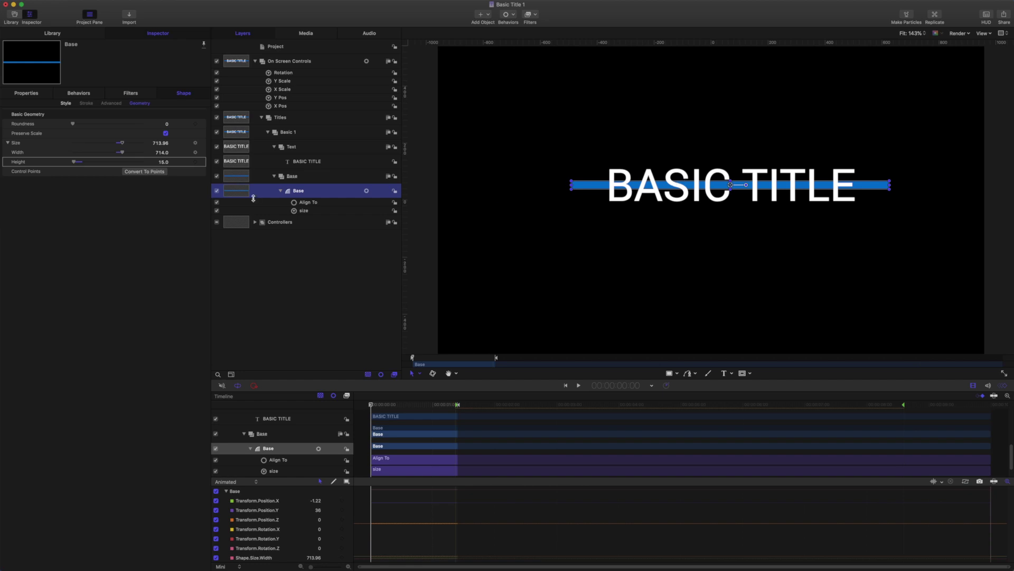
pyautogui.click(25, 153)
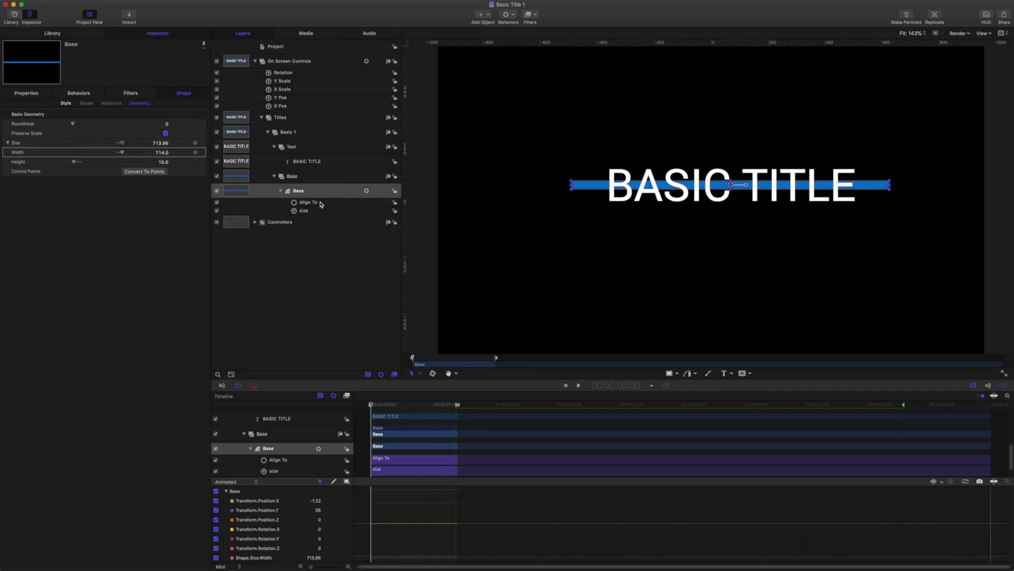
pyautogui.click(26, 94)
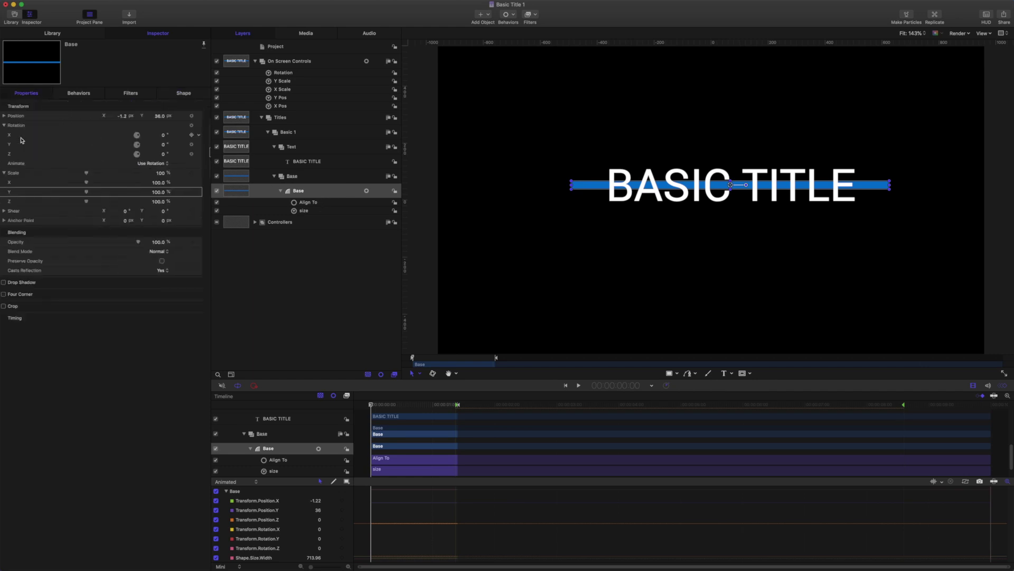
pyautogui.click(15, 182)
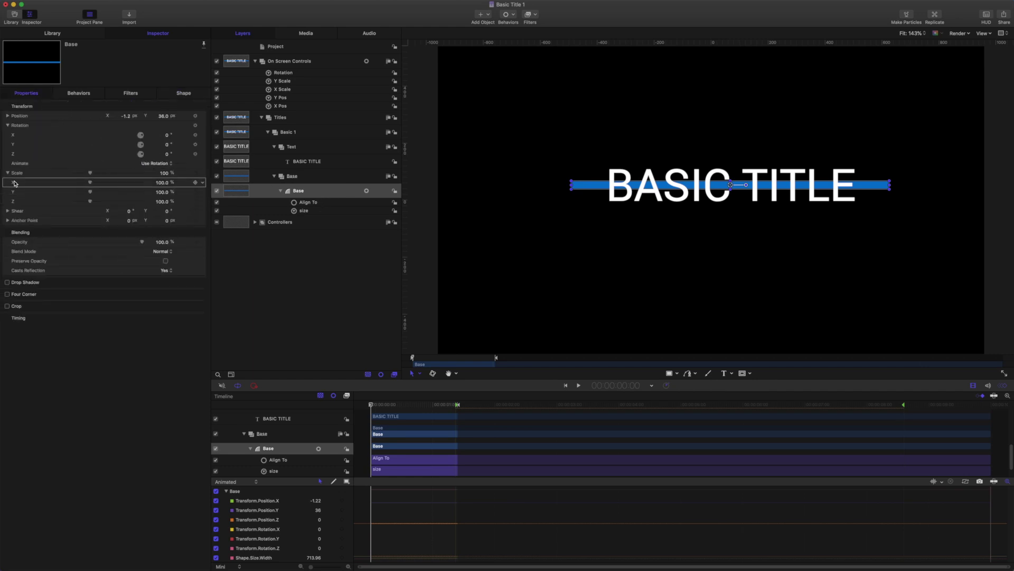
pyautogui.click(195, 182)
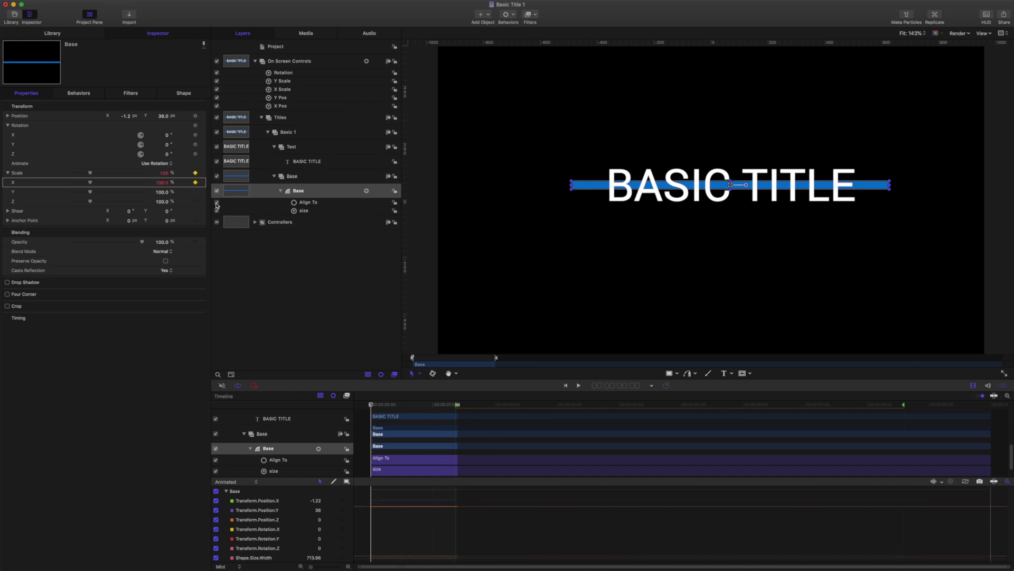
pyautogui.click(216, 203)
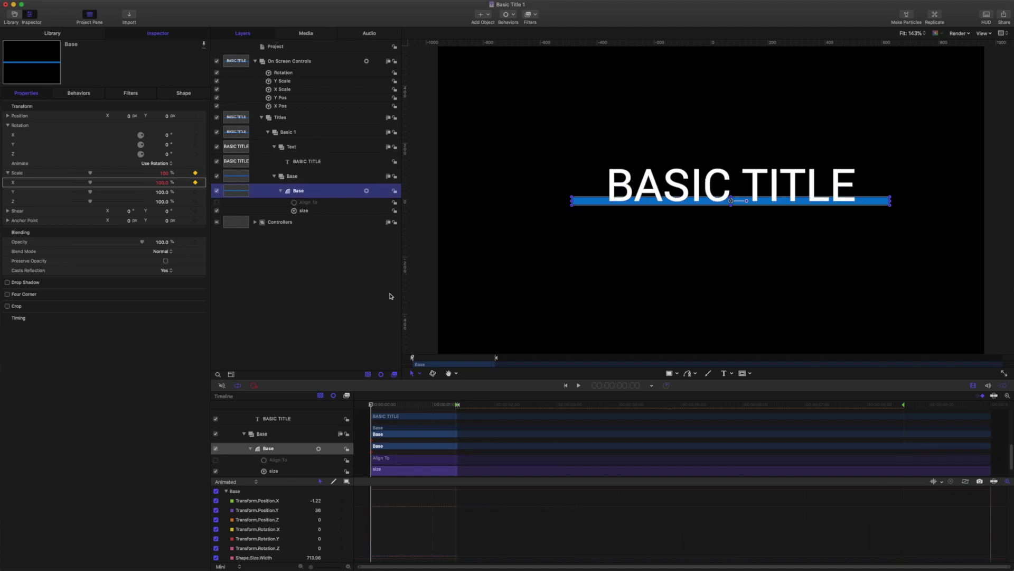
# Move the playhead to frame 20.
pyautogui.click(636, 386)
pyautogui.write('20')
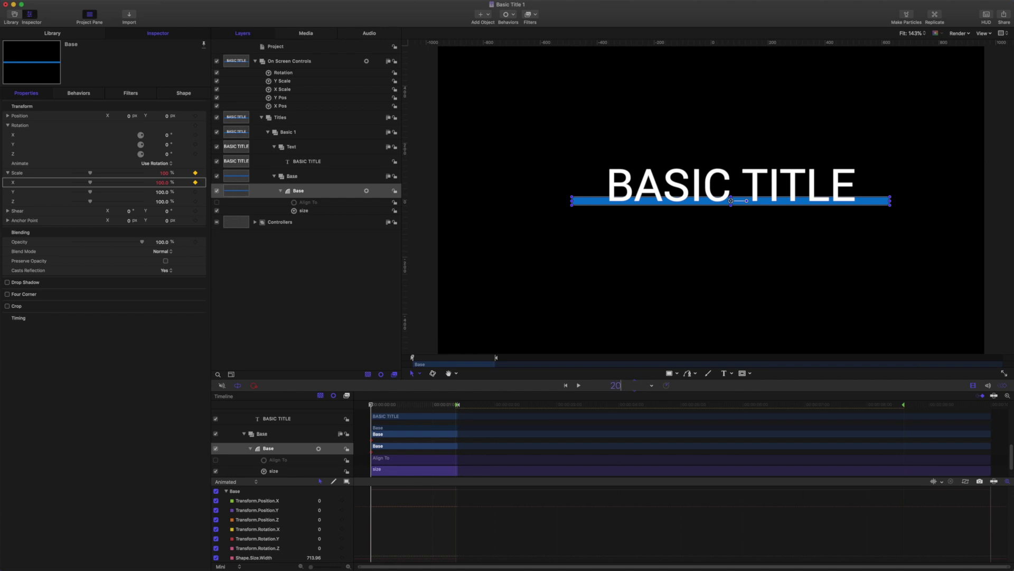
pyautogui.press('Return')
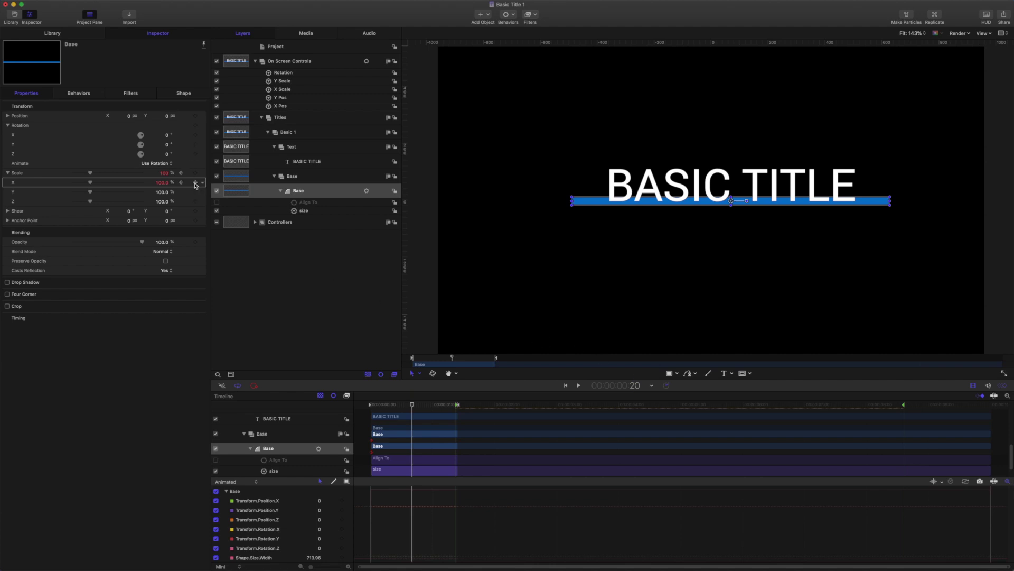
# Keyframe the blue bar's Scale X at 100% on frame 20 and 0 on frame 0.
pyautogui.click(196, 182)
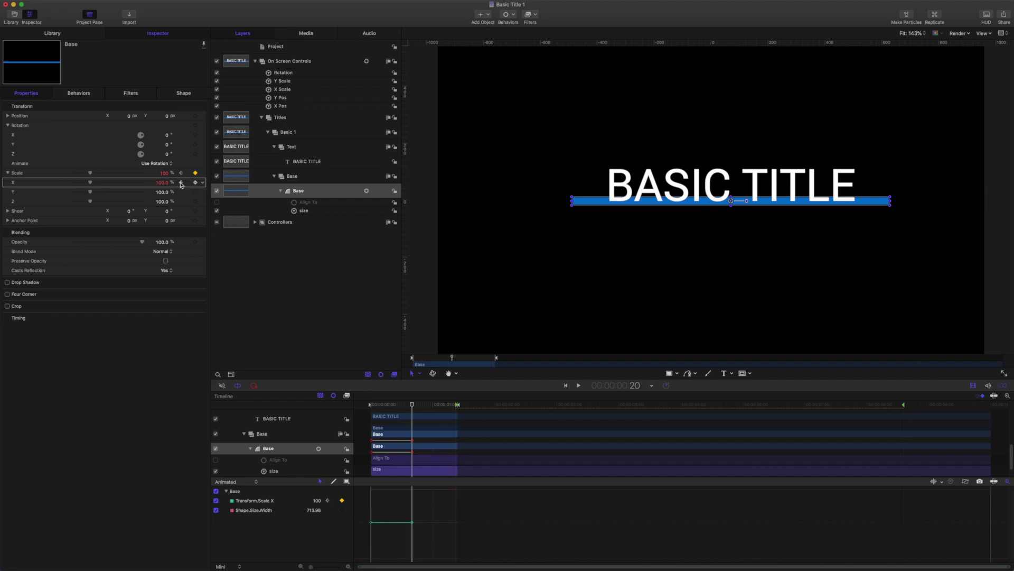
pyautogui.click(180, 183)
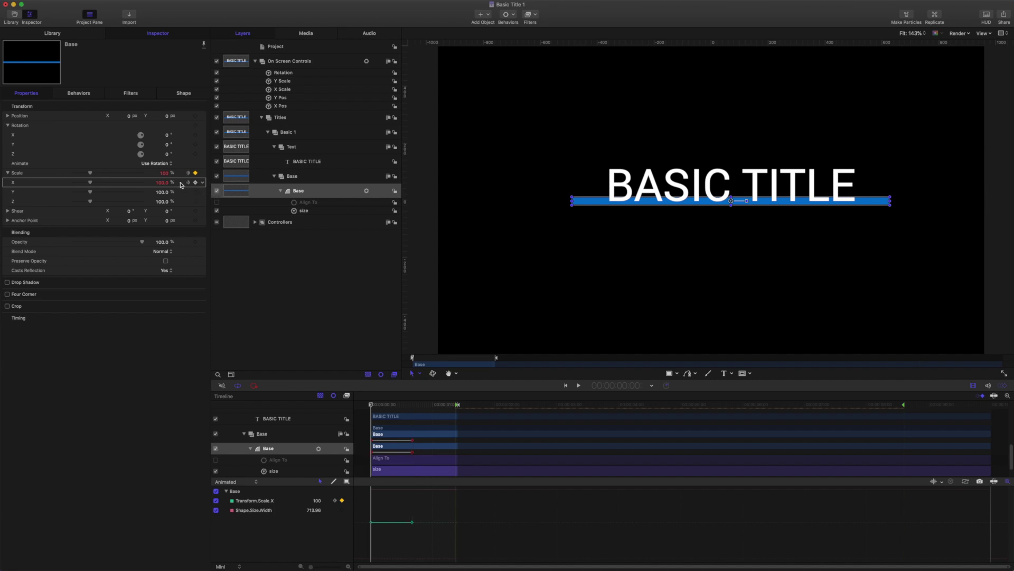
pyautogui.doubleClick(161, 183)
pyautogui.write('0')
pyautogui.press('Return')
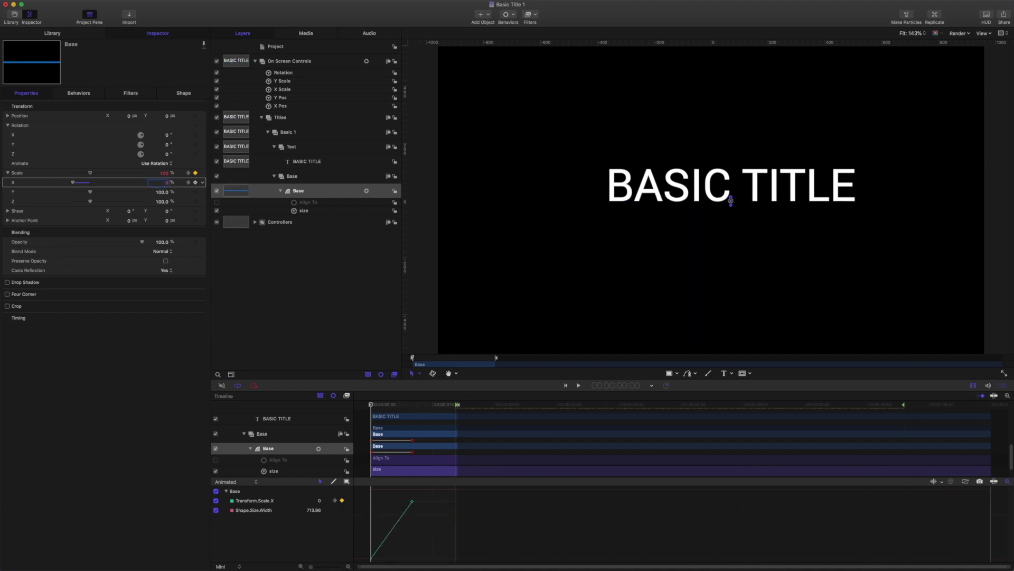
# Make both Scale X keyframes Bezier, break the top tangent and lengthen its ease.
pyautogui.moveTo(363, 492); pyautogui.dragTo(452, 525)
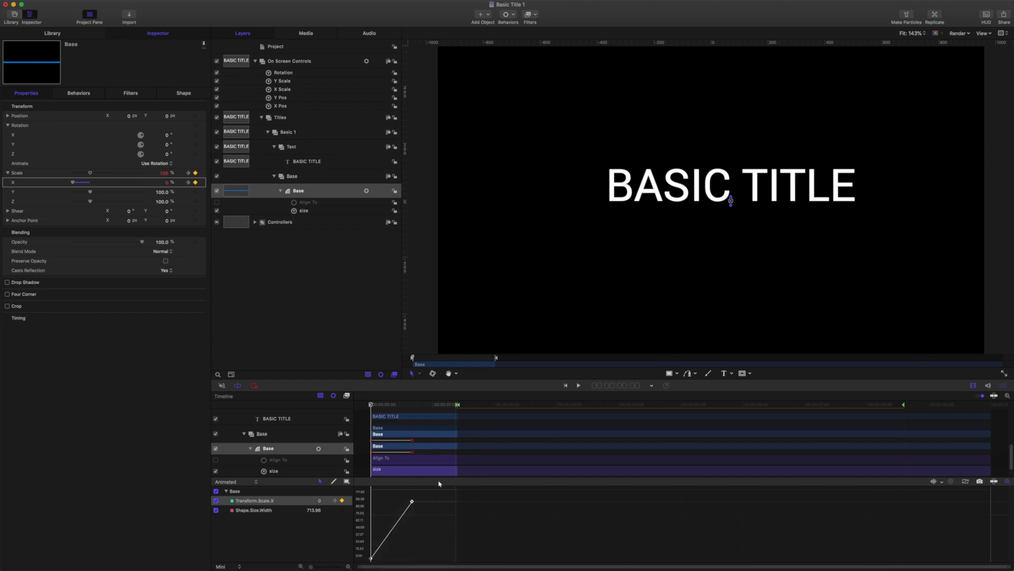
pyautogui.rightClick(412, 502)
pyautogui.moveTo(456, 544)
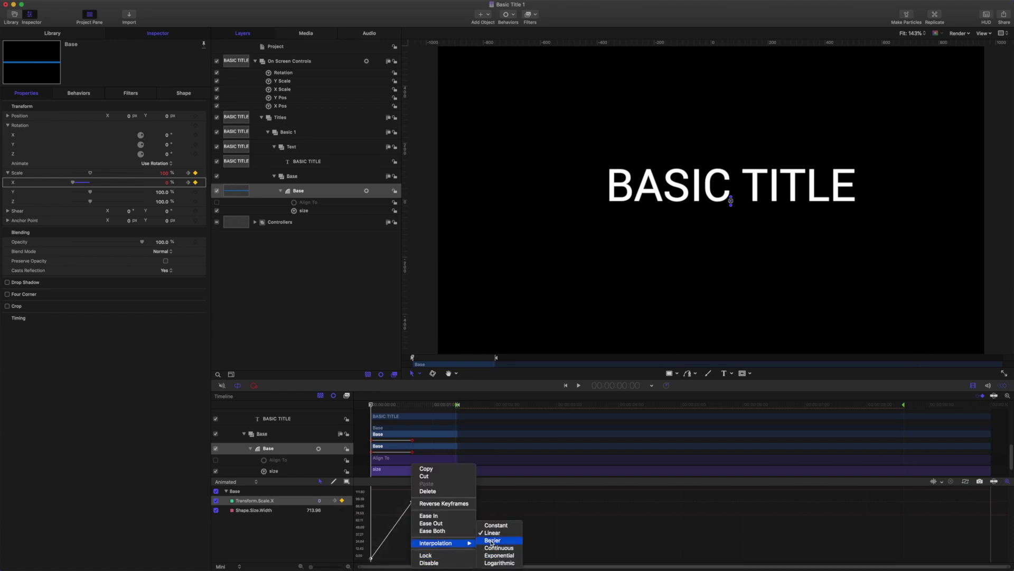
pyautogui.click(492, 541)
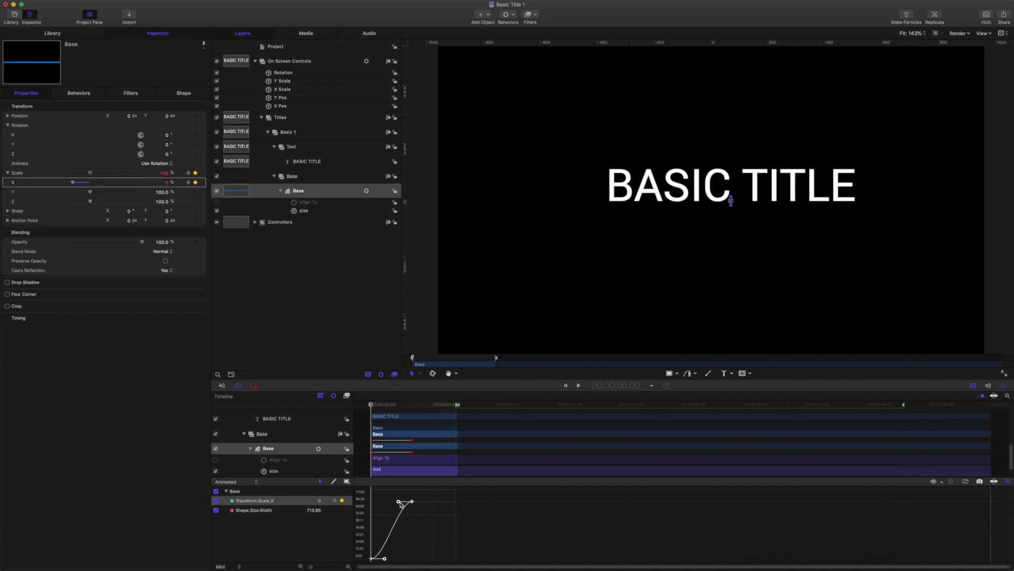
pyautogui.rightClick(399, 502)
pyautogui.click(423, 505)
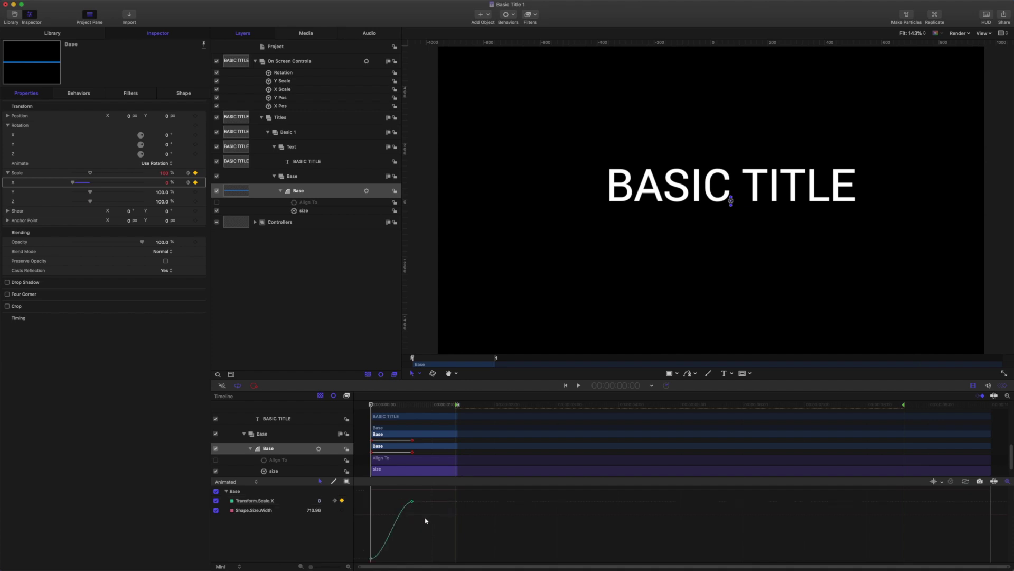
pyautogui.moveTo(398, 501); pyautogui.dragTo(374, 505)
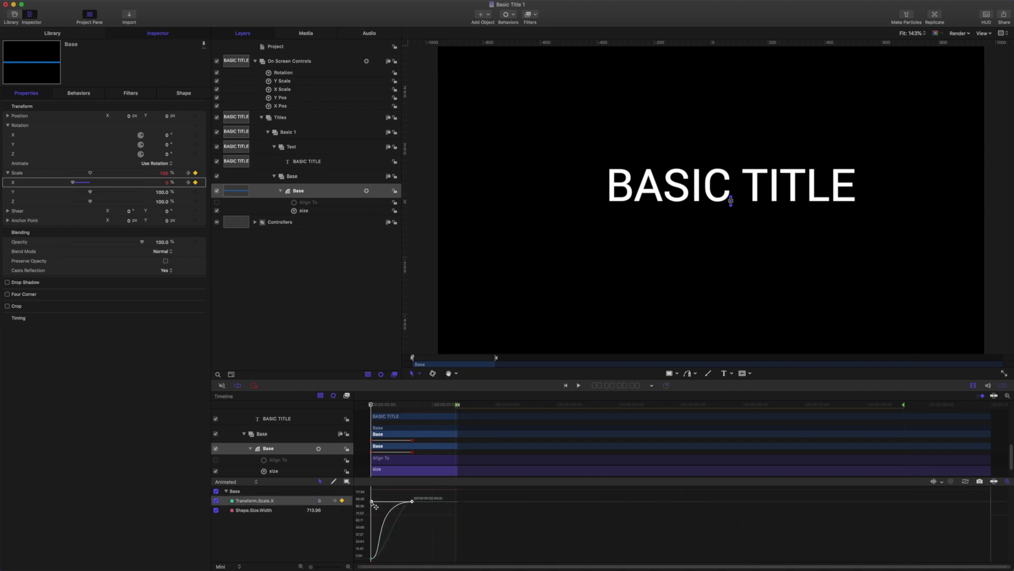
pyautogui.click(579, 385)
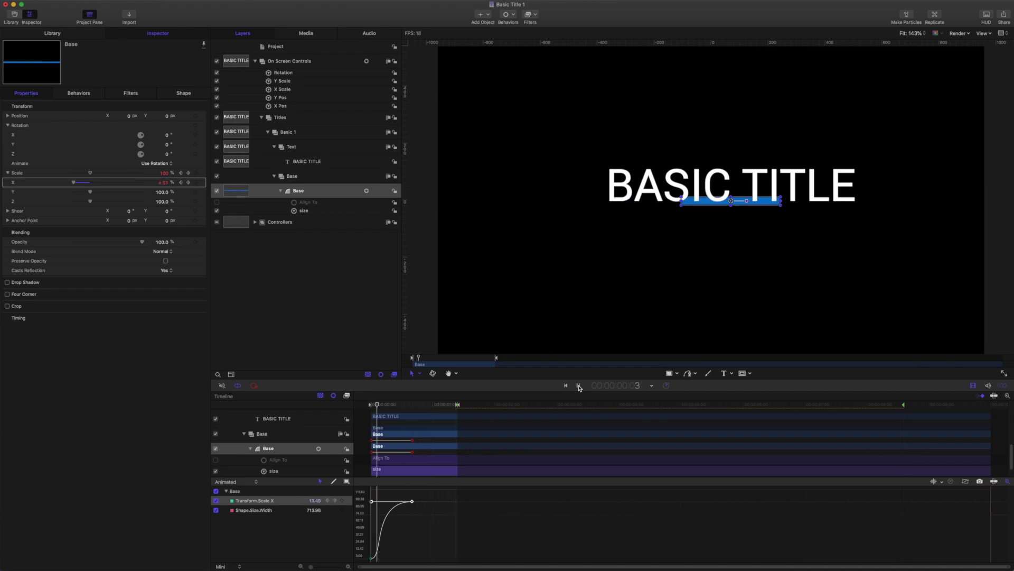
# Stop the draw-in preview and select the Base layer.
pyautogui.click(579, 386)
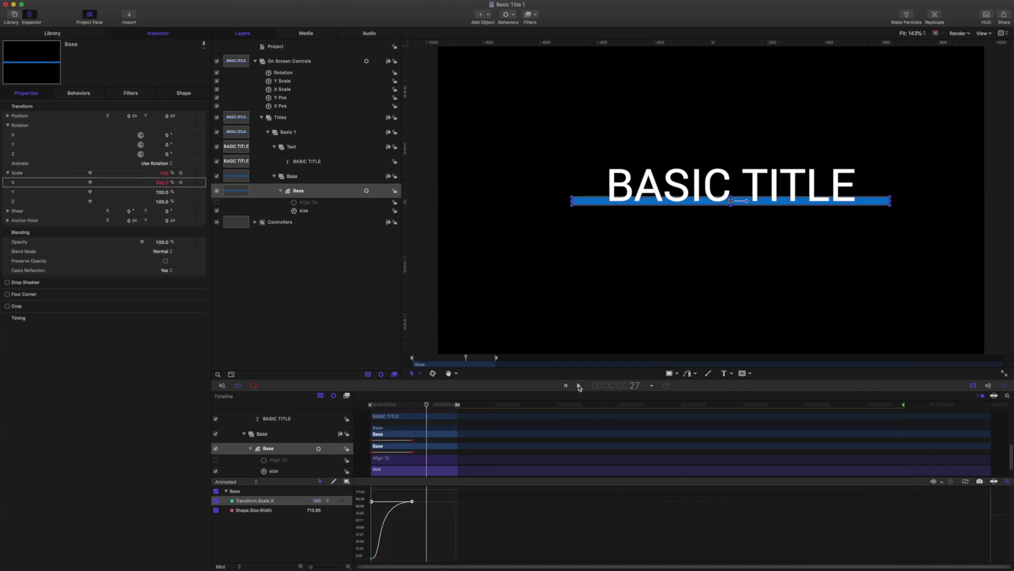
pyautogui.click(309, 192)
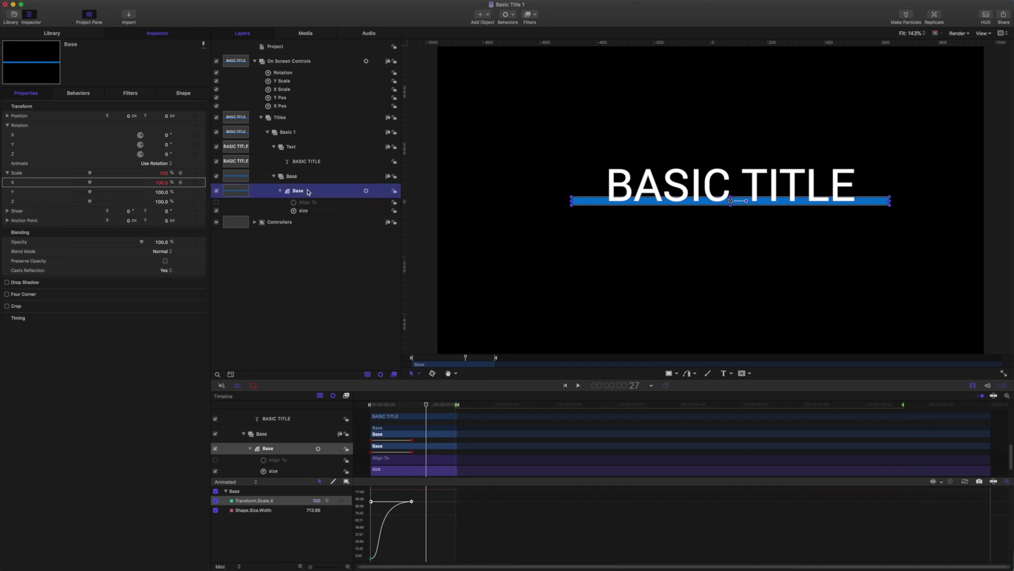
# Duplicate the Base bar layer with Cmd+D and rename the copy Mask.
pyautogui.press('super+d')
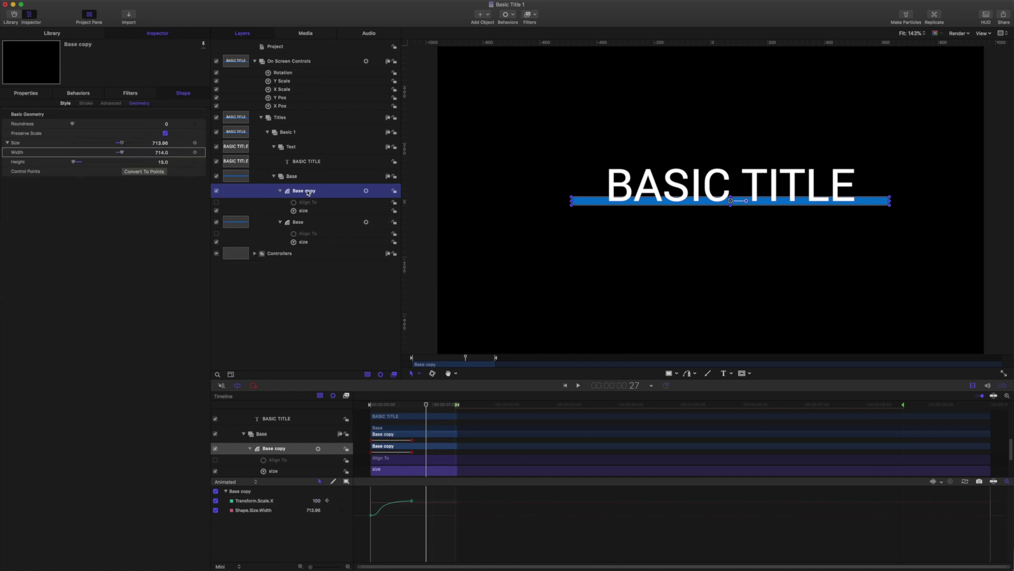
pyautogui.doubleClick(309, 191)
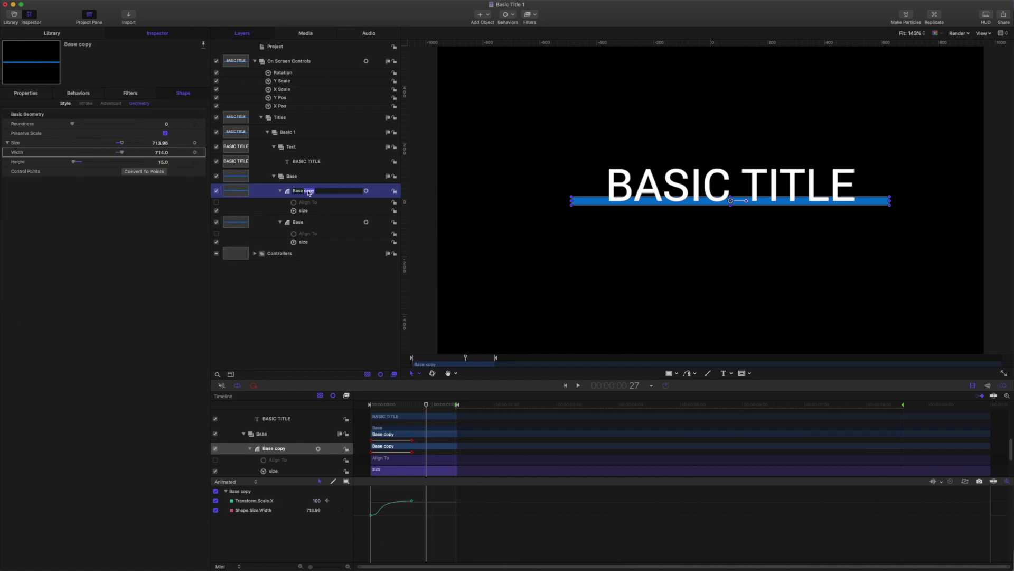
pyautogui.press('BackSpace')
pyautogui.press('BackSpace')
pyautogui.press('BackSpace')
pyautogui.press('BackSpace')
pyautogui.press('Return')
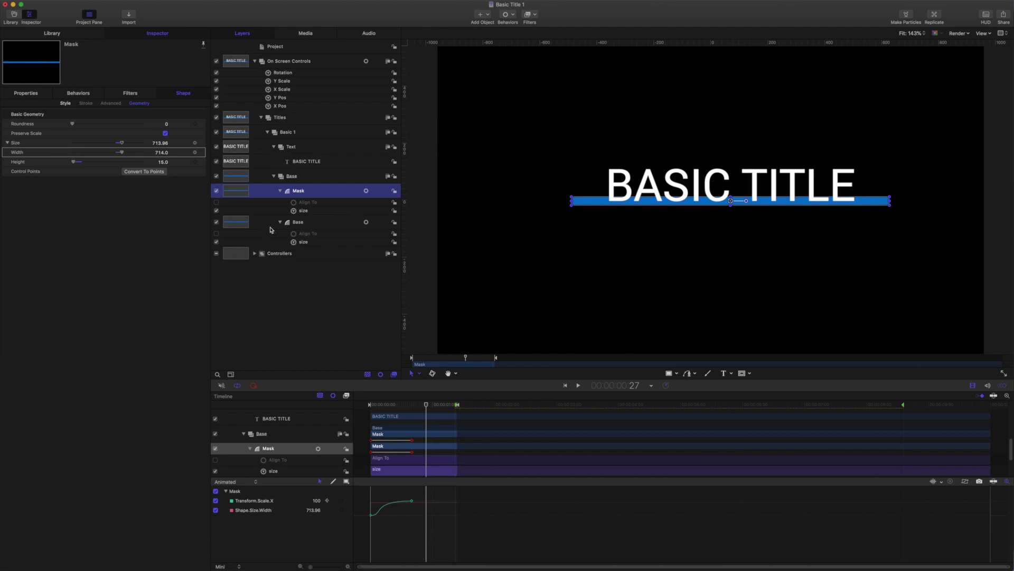
# Set the Mask shape's fill colour to orange.
pyautogui.click(67, 103)
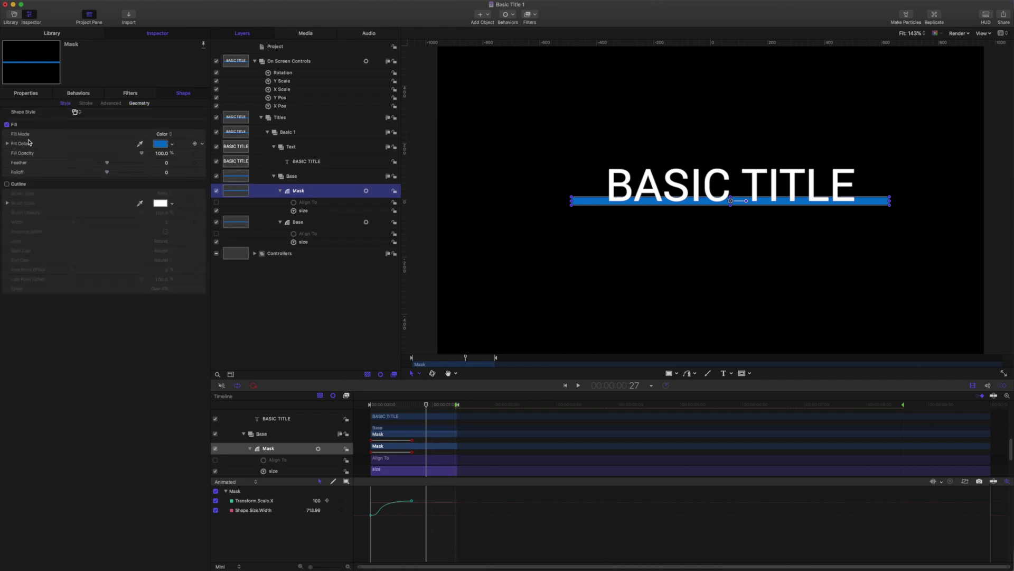
pyautogui.click(171, 143)
pyautogui.click(185, 153)
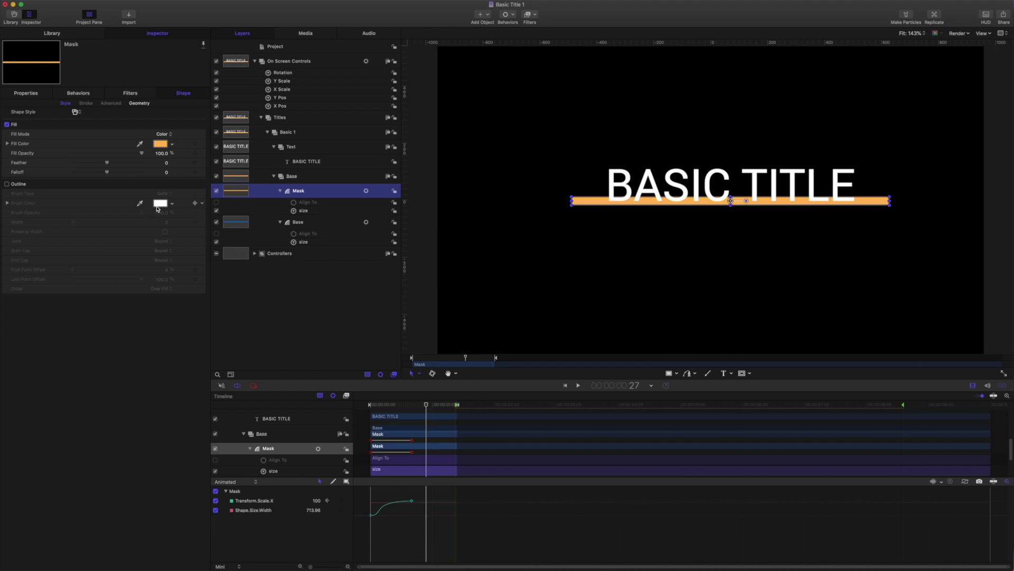
# Set the Mask shape's Geometry height to 1080.
pyautogui.click(143, 103)
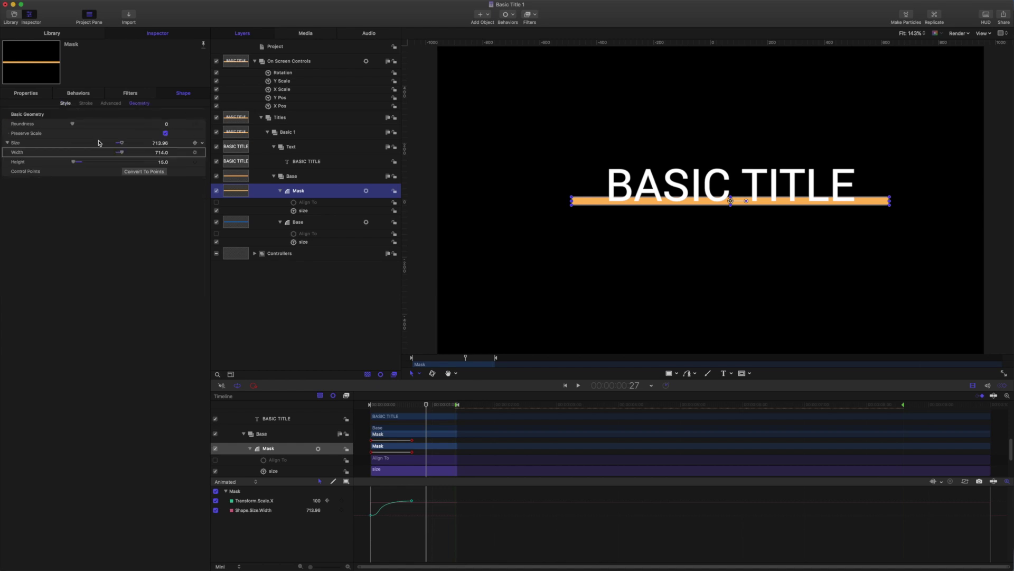
pyautogui.click(163, 163)
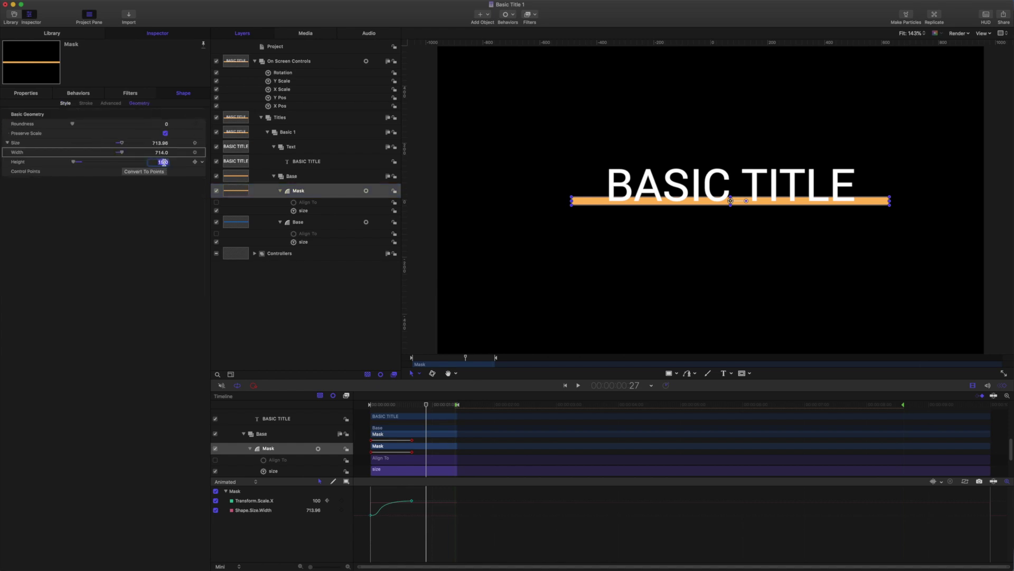
pyautogui.write('1')
pyautogui.press('Return')
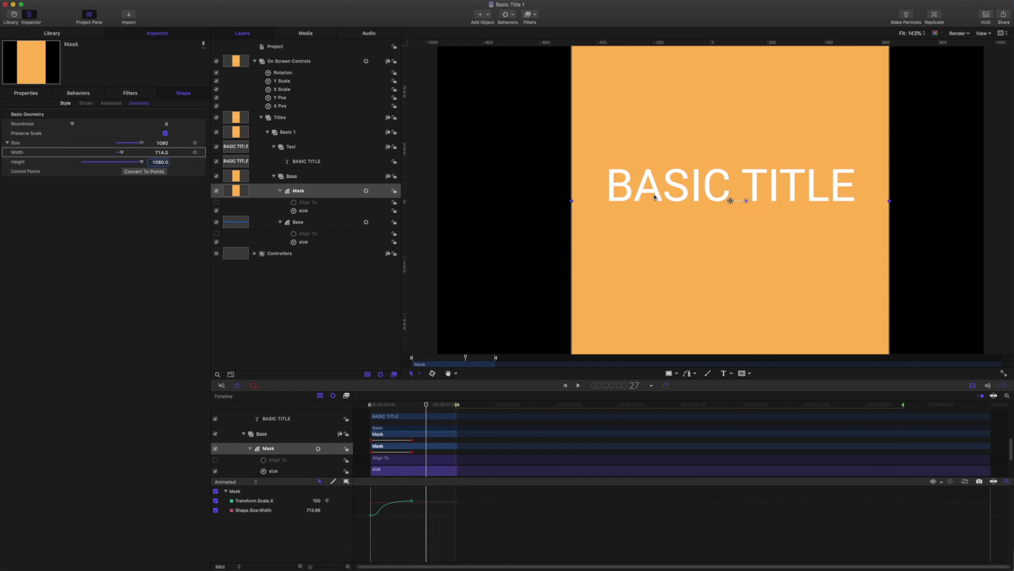
# Set the Mask size behavior's X Offset to 25 and park the playhead at frame 20.
pyautogui.click(304, 211)
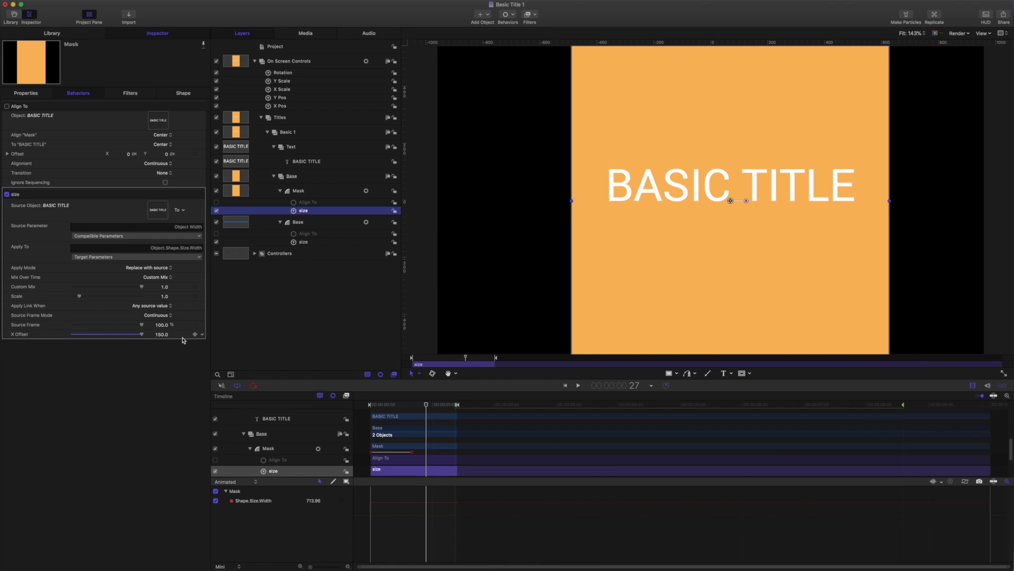
pyautogui.click(163, 334)
pyautogui.write('25')
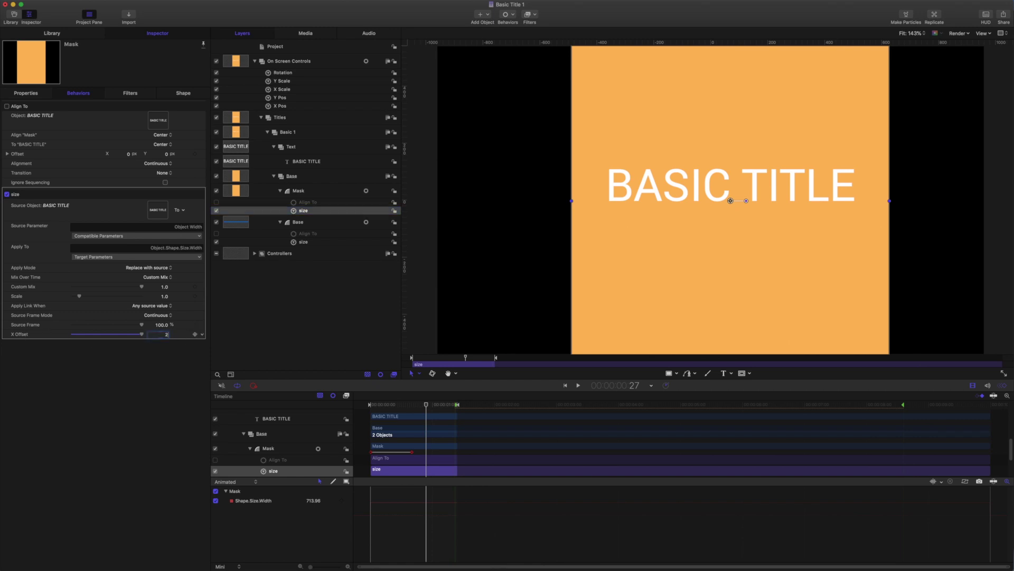
pyautogui.press('Return')
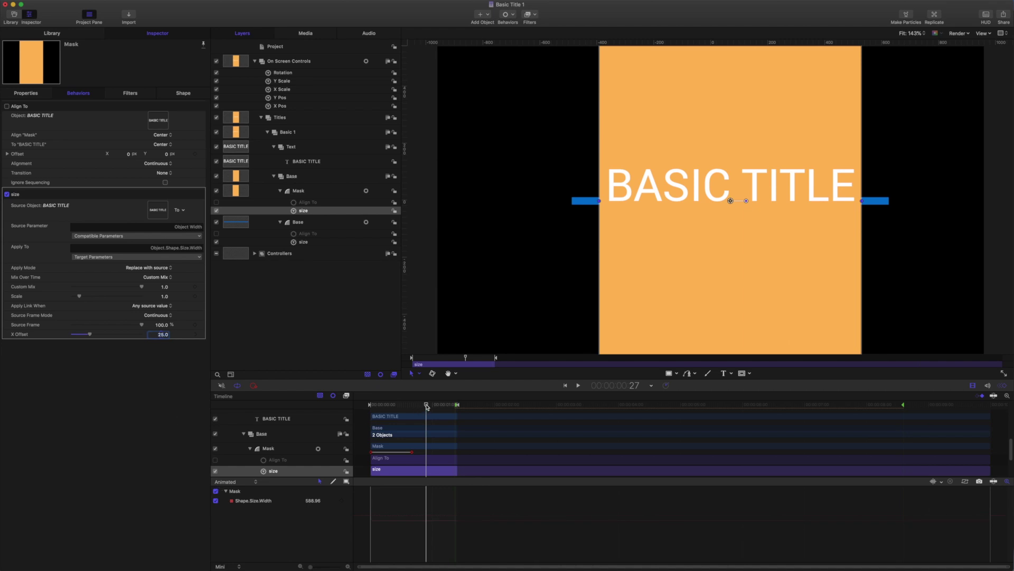
pyautogui.moveTo(427, 405)
pyautogui.mouseDown()
pyautogui.moveTo(367, 405)
pyautogui.moveTo(415, 406)
pyautogui.mouseUp()
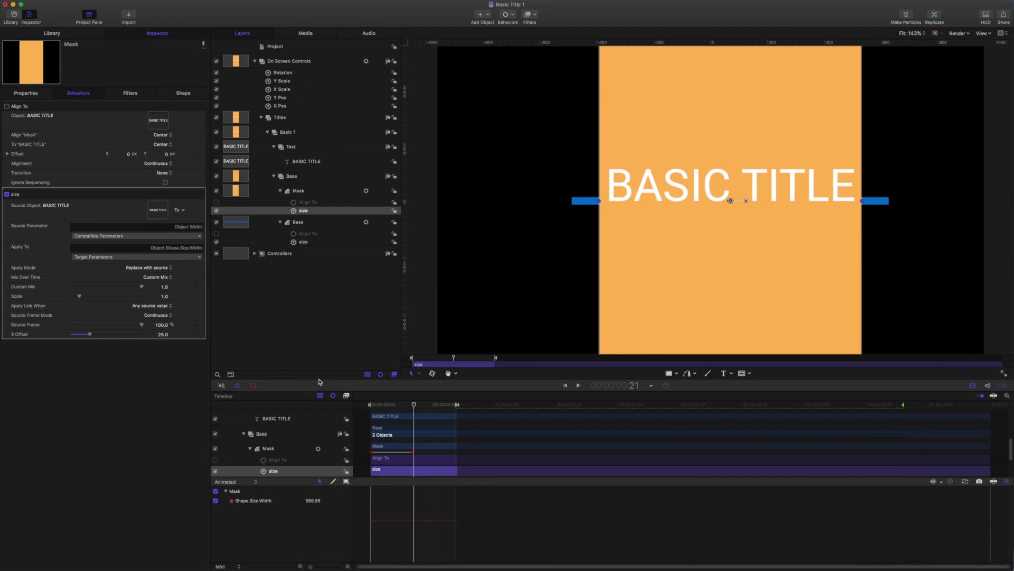
pyautogui.moveTo(414, 405); pyautogui.dragTo(413, 406)
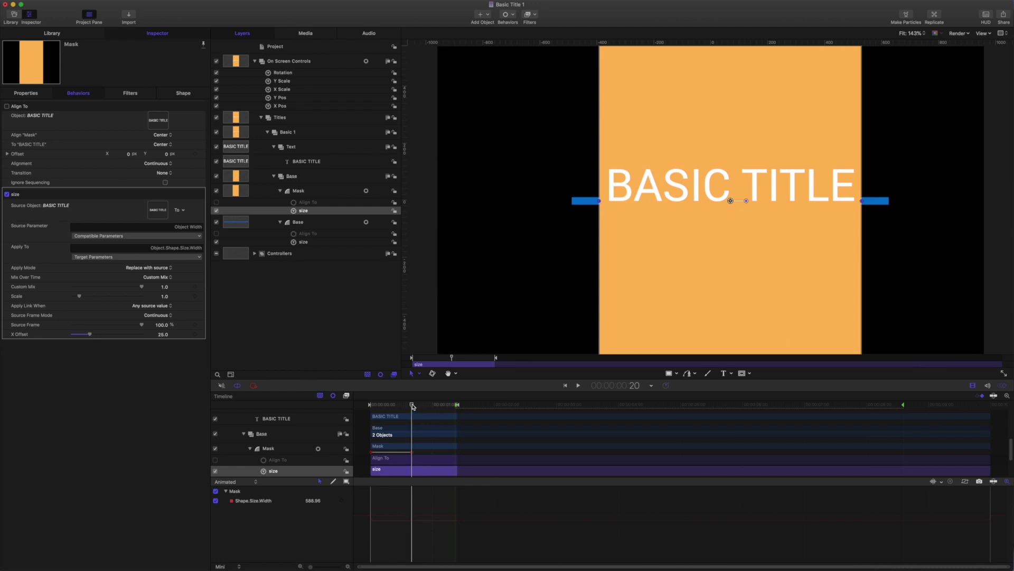
# Move the Mask layer's in point to frame 20 and preview the animation from the start.
pyautogui.click(304, 191)
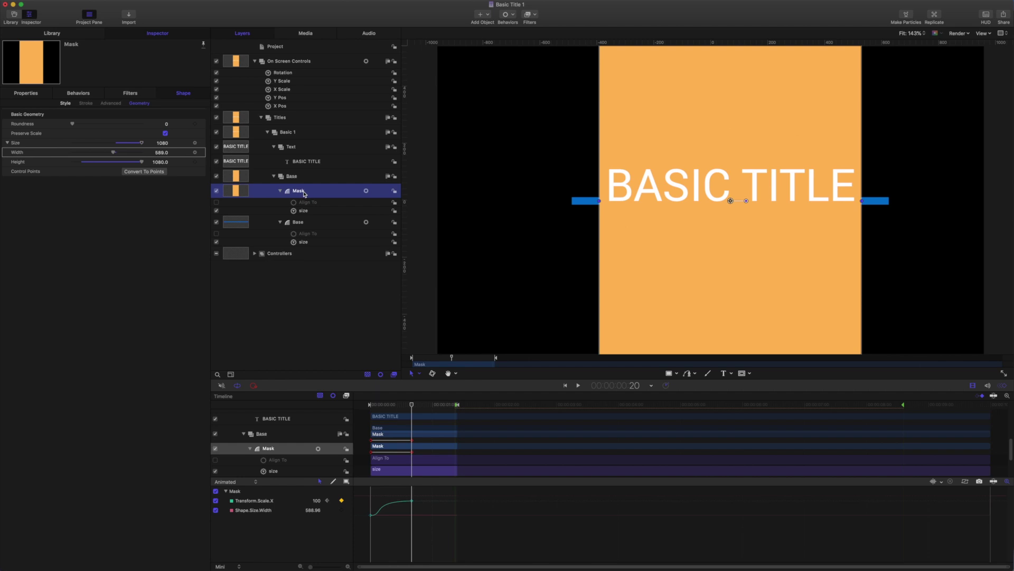
pyautogui.hotkey('shift', '[')
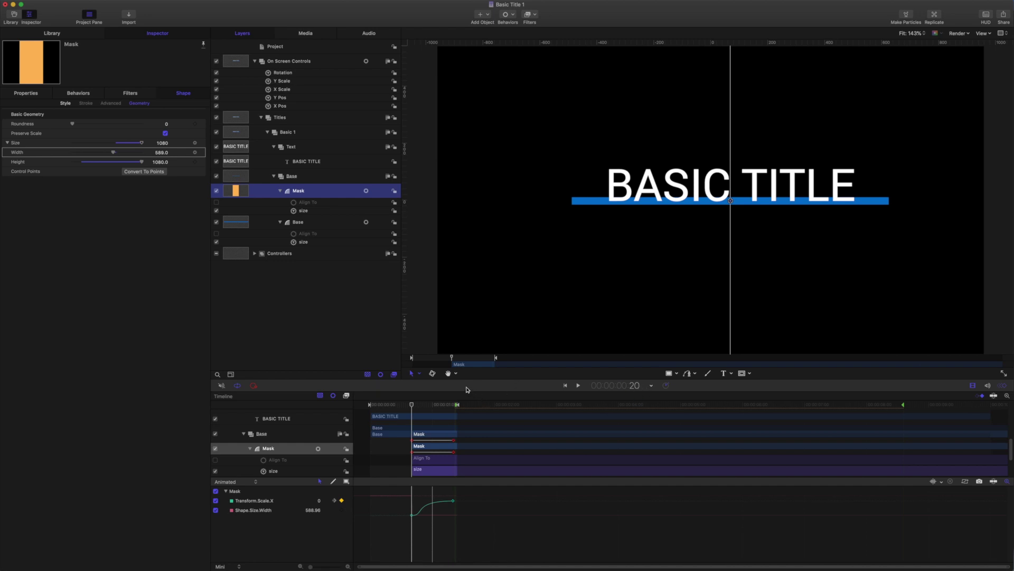
pyautogui.click(370, 404)
pyautogui.press('space')
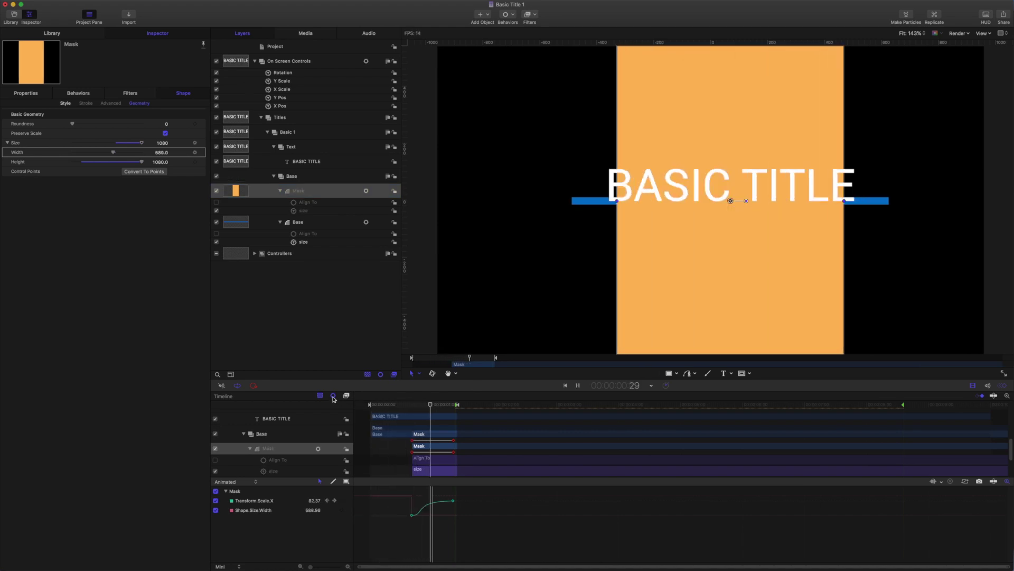
pyautogui.press('space')
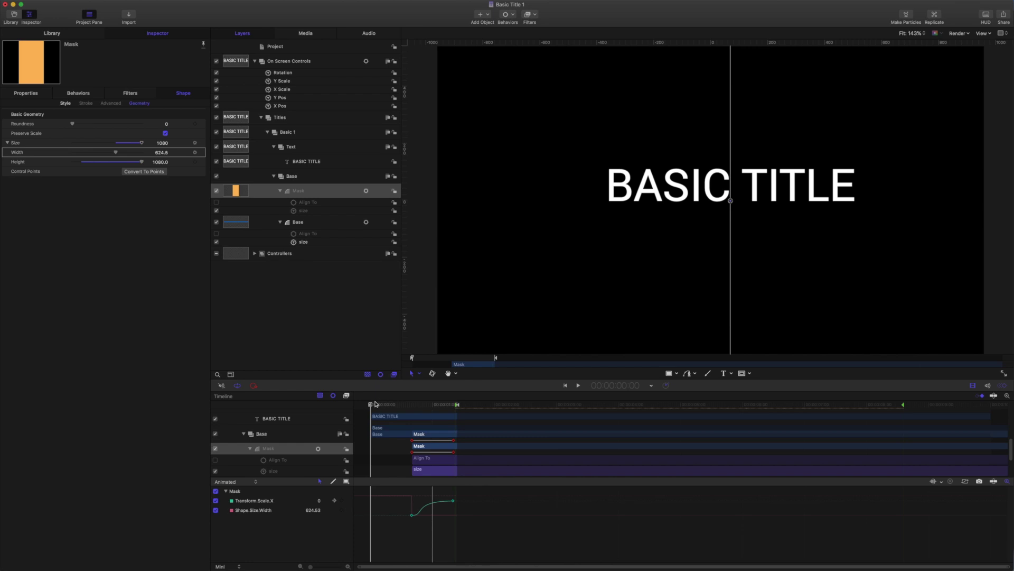
pyautogui.moveTo(371, 404); pyautogui.dragTo(425, 407)
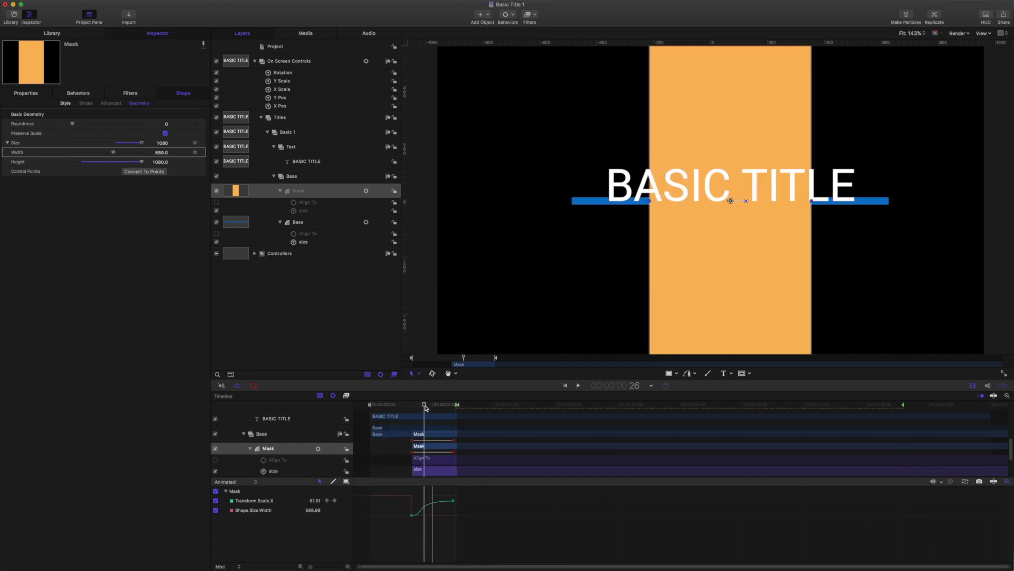
# Add an Image Mask to the Text group using the Mask shape as its source.
pyautogui.click(298, 149)
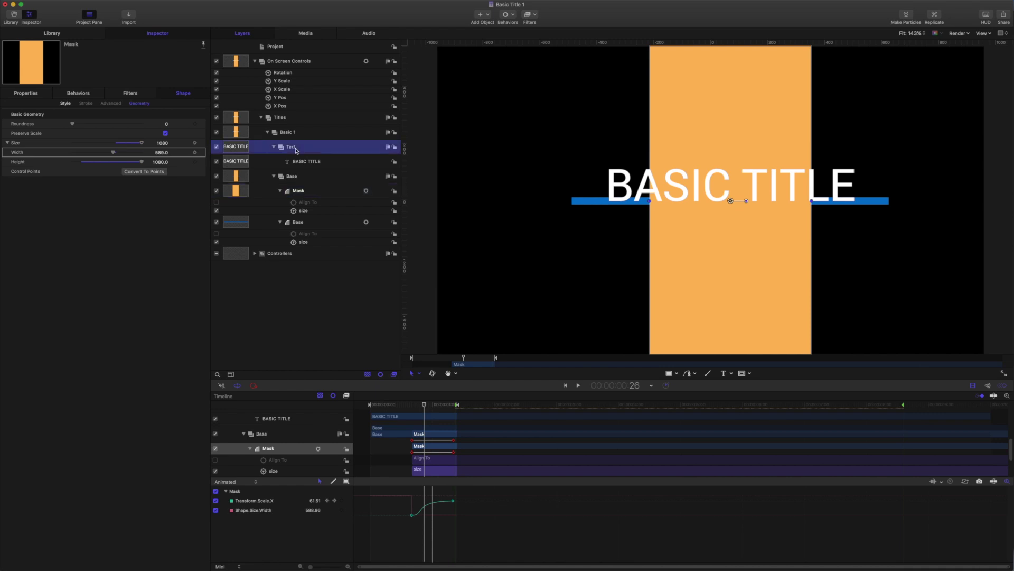
pyautogui.rightClick(295, 149)
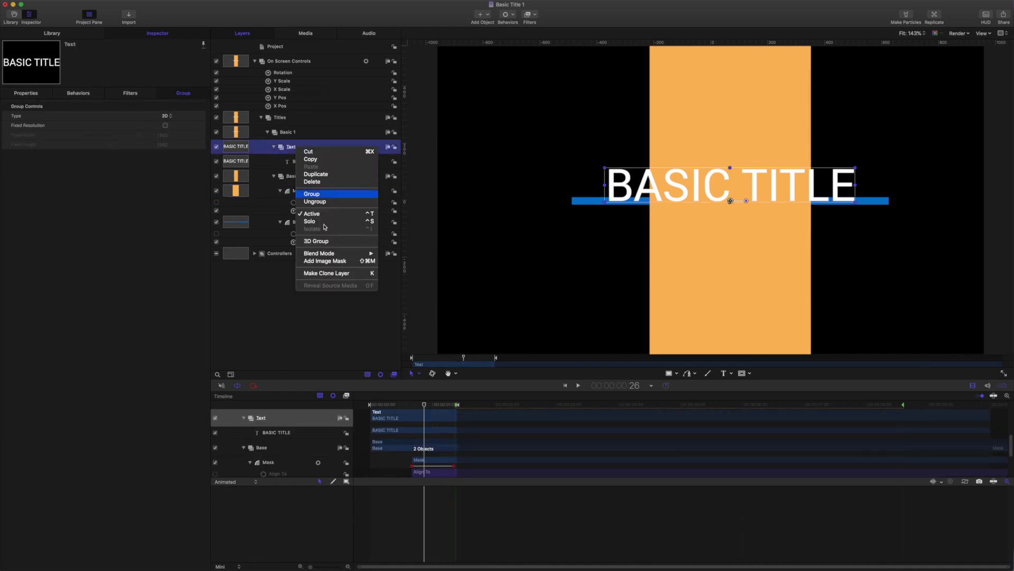
pyautogui.click(336, 261)
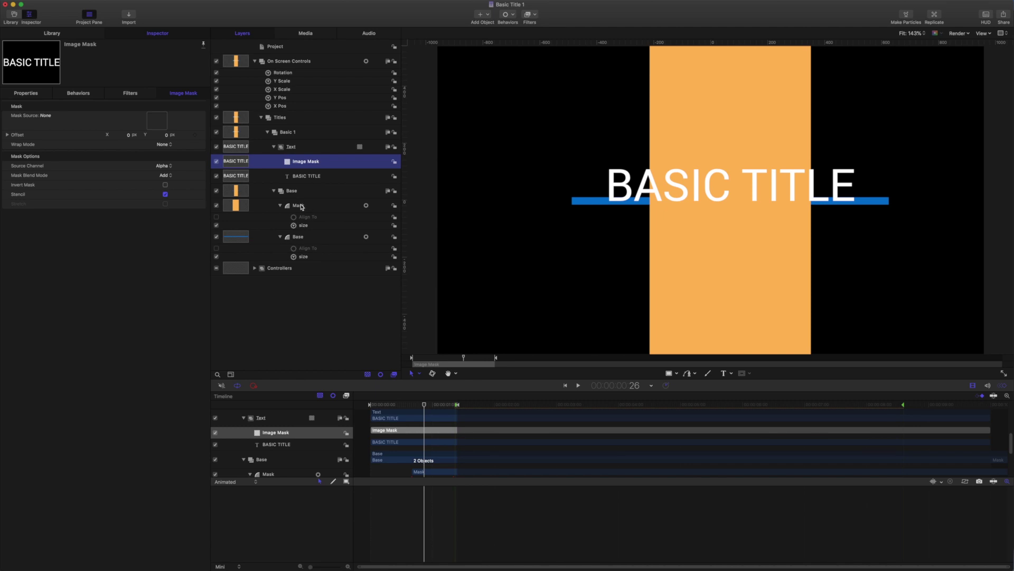
pyautogui.moveTo(299, 206); pyautogui.dragTo(155, 128)
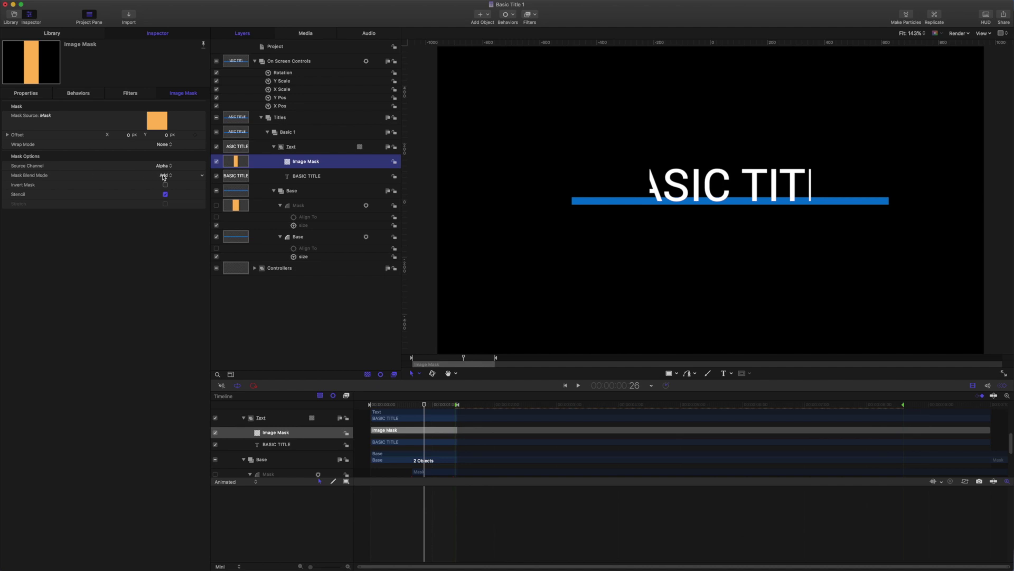
# Start the Text group at the playhead, around frame 20, and preview the reveal.
pyautogui.click(421, 406)
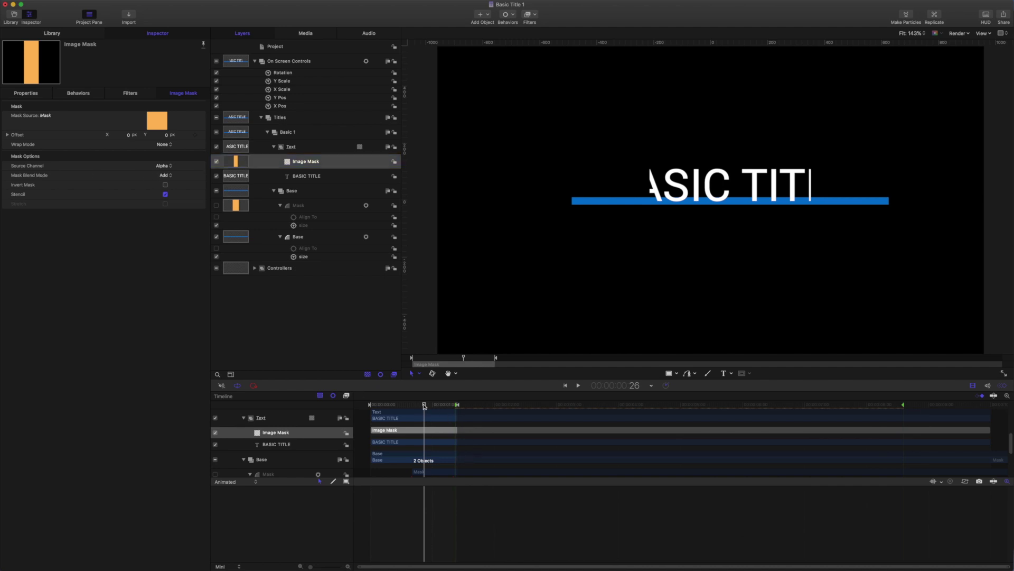
pyautogui.moveTo(421, 406); pyautogui.dragTo(413, 406)
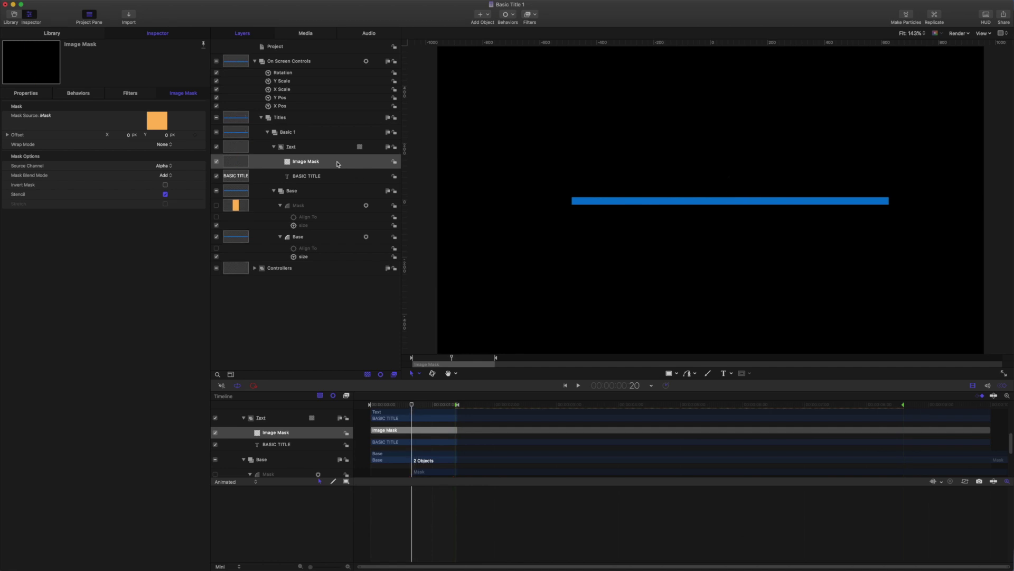
pyautogui.click(307, 149)
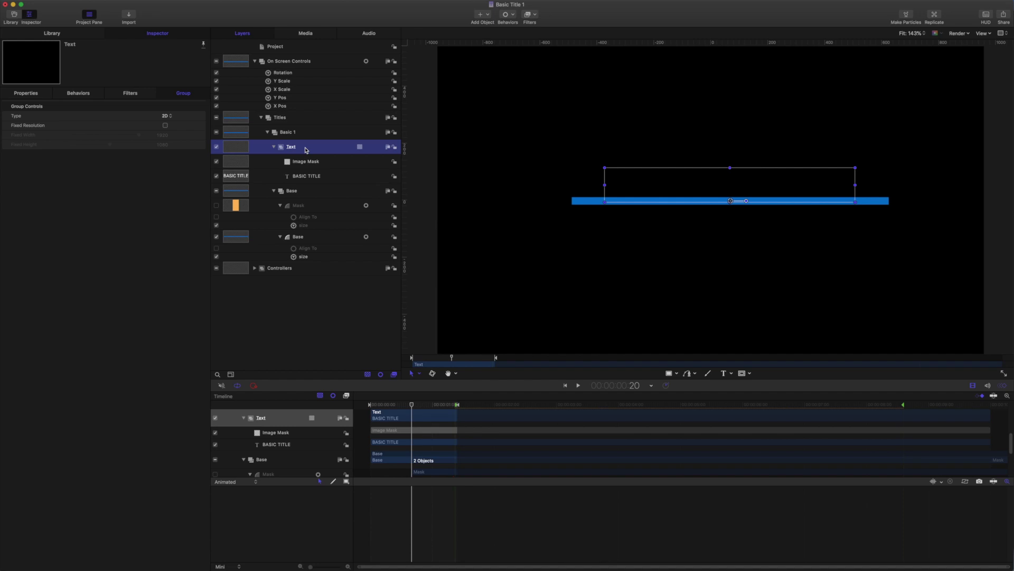
pyautogui.hotkey('shift', '[')
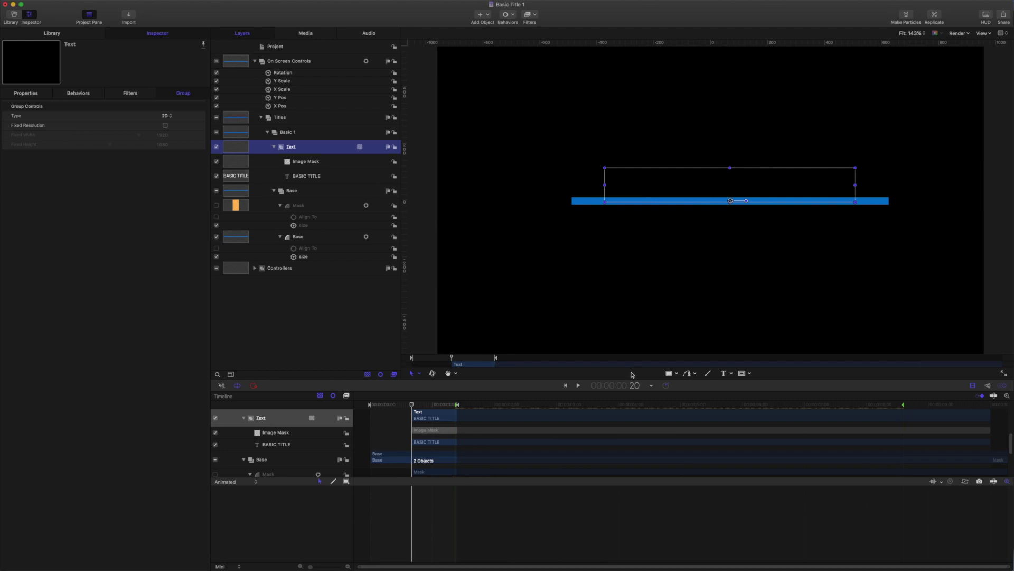
pyautogui.click(579, 386)
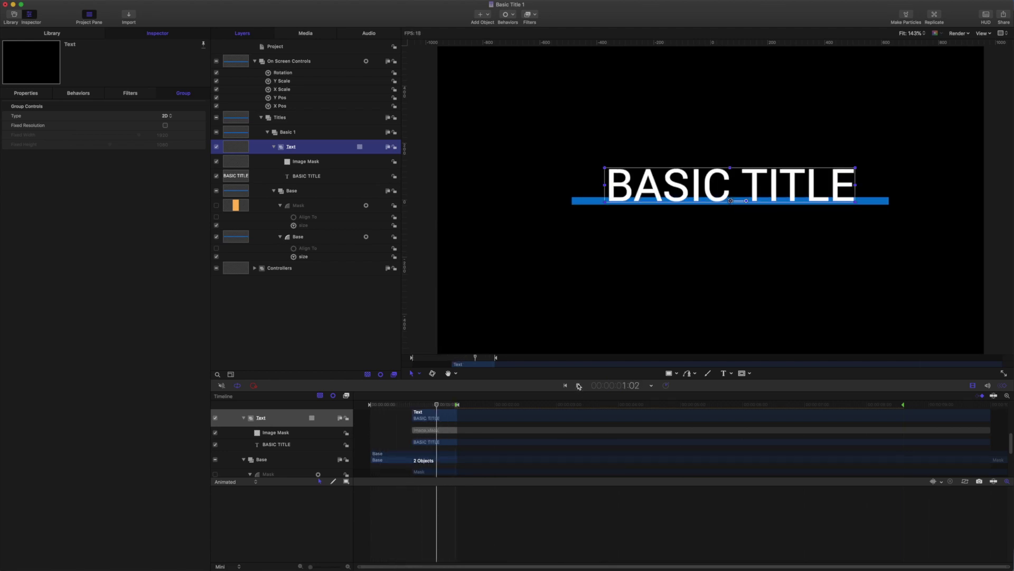
# Add a subtracting Image Mask sourced from Mask to the Base line so it splits around the title.
pyautogui.press('space')
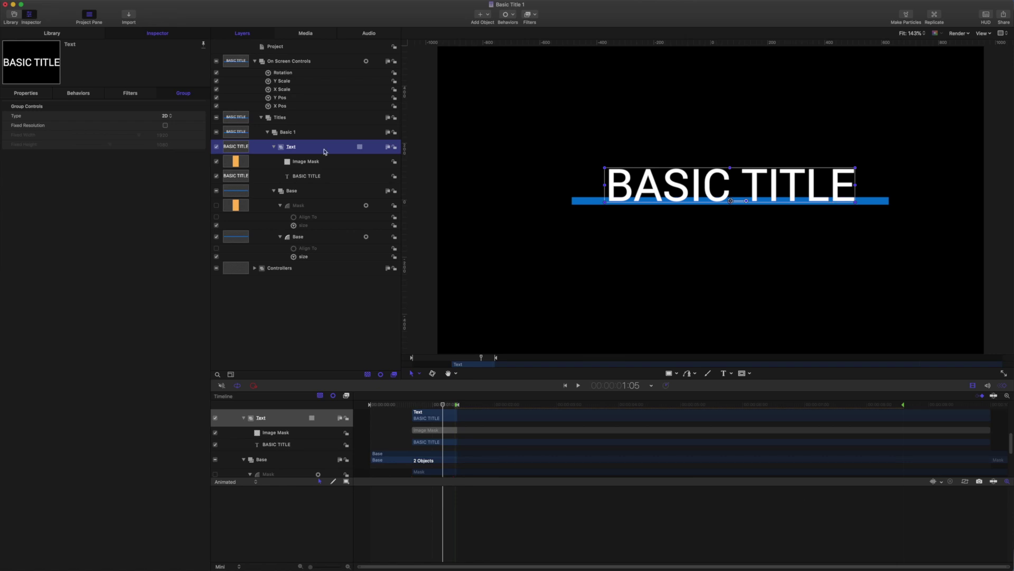
pyautogui.click(298, 237)
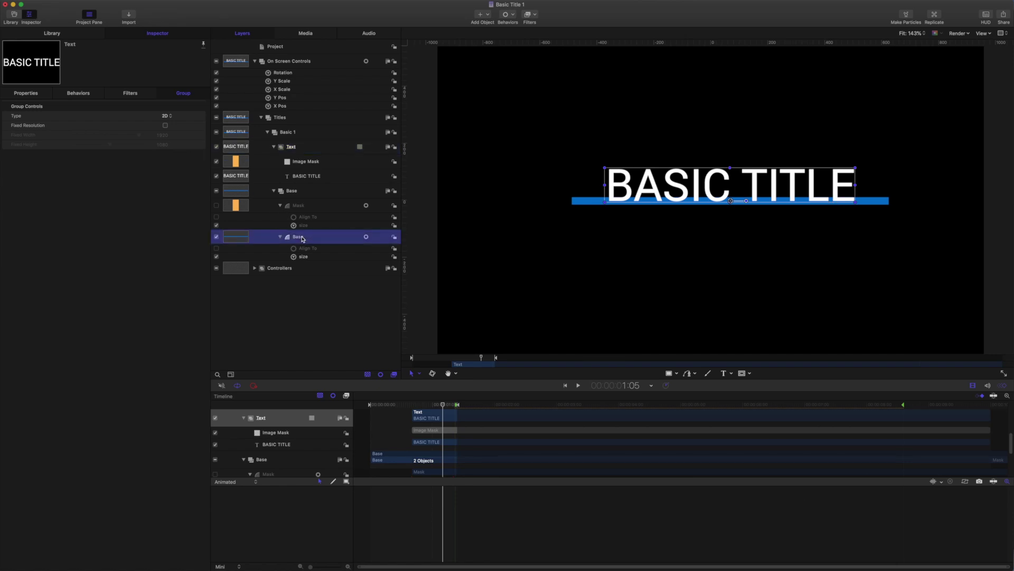
pyautogui.rightClick(302, 239)
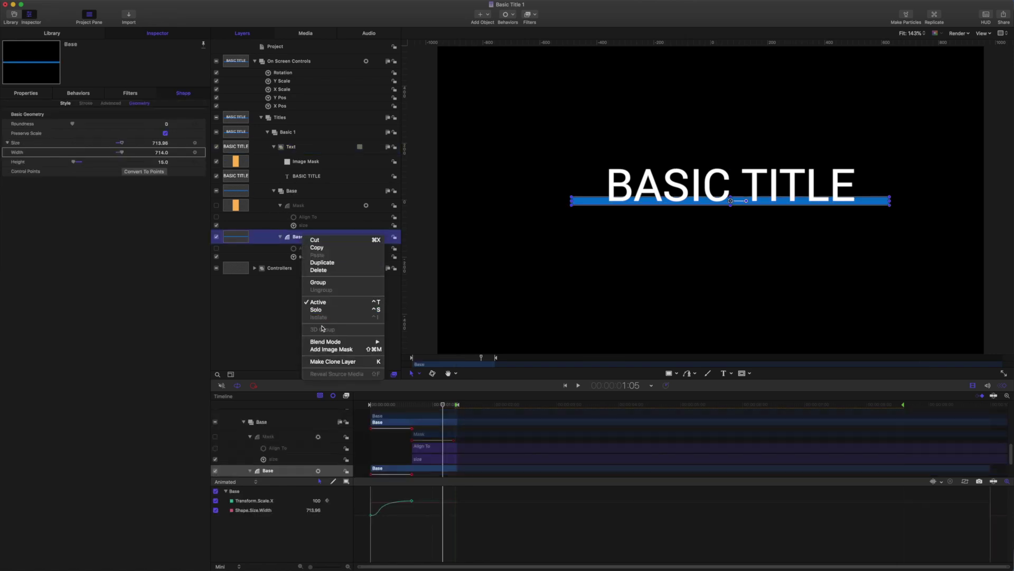
pyautogui.click(331, 350)
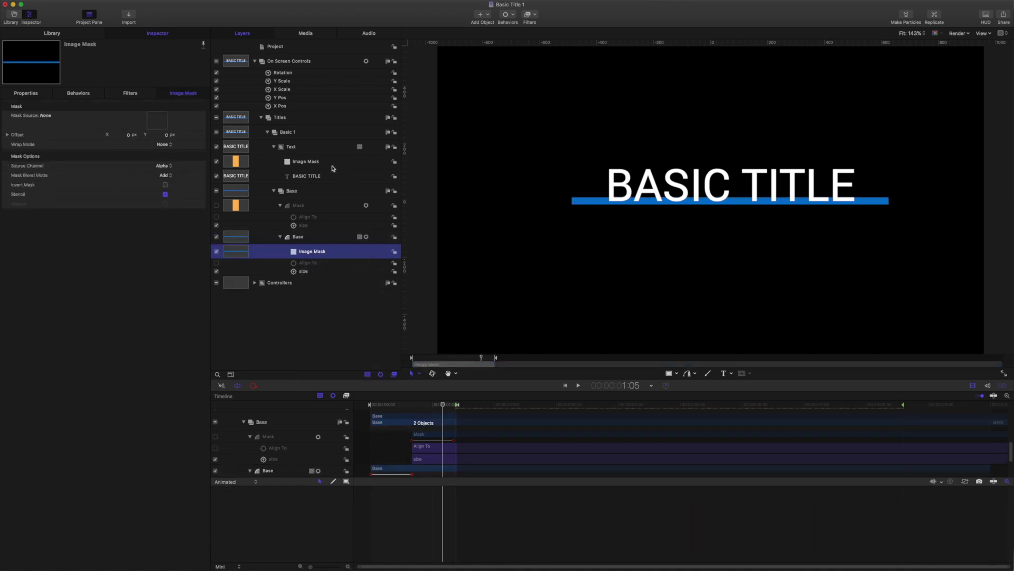
pyautogui.moveTo(300, 207); pyautogui.dragTo(154, 123)
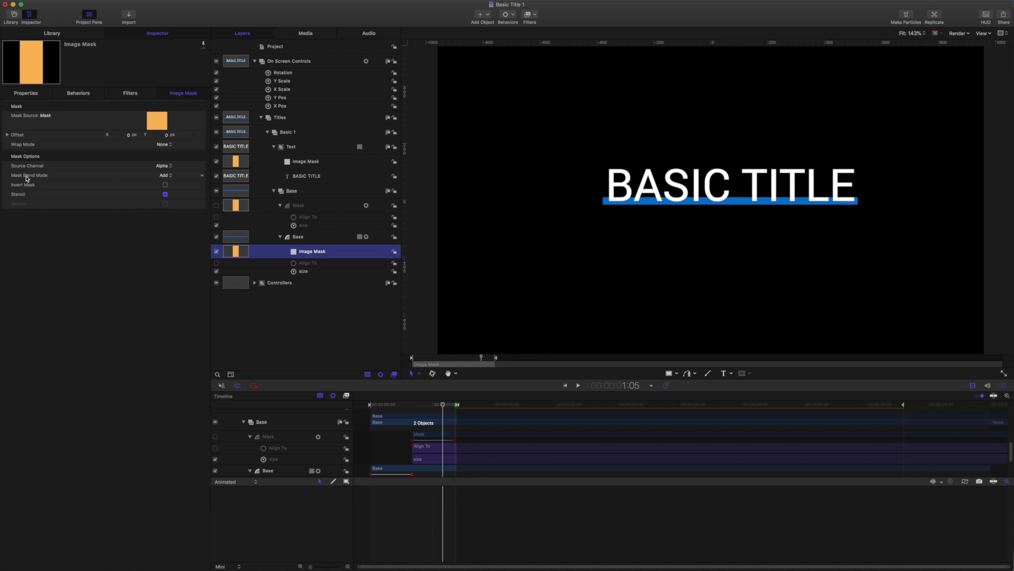
pyautogui.click(166, 176)
pyautogui.click(167, 183)
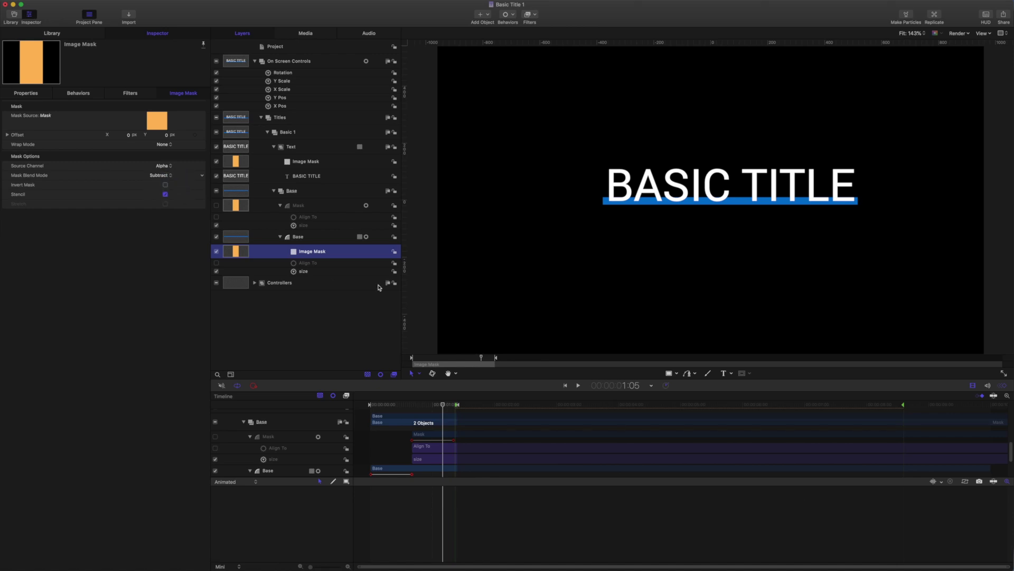
# Turn on Align To for the Mask and the Image Mask, then preview the alignment.
pyautogui.click(578, 385)
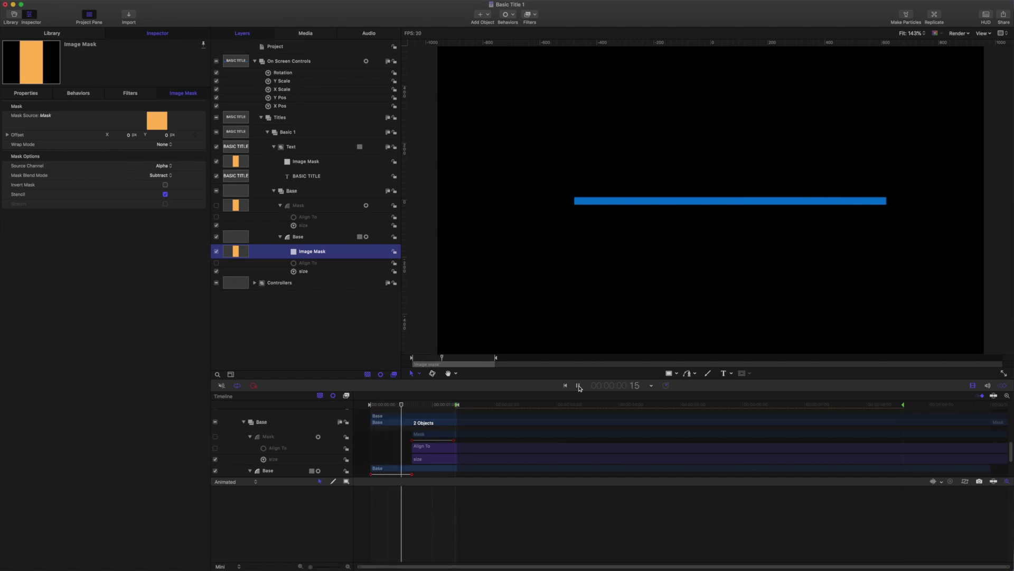
pyautogui.click(578, 385)
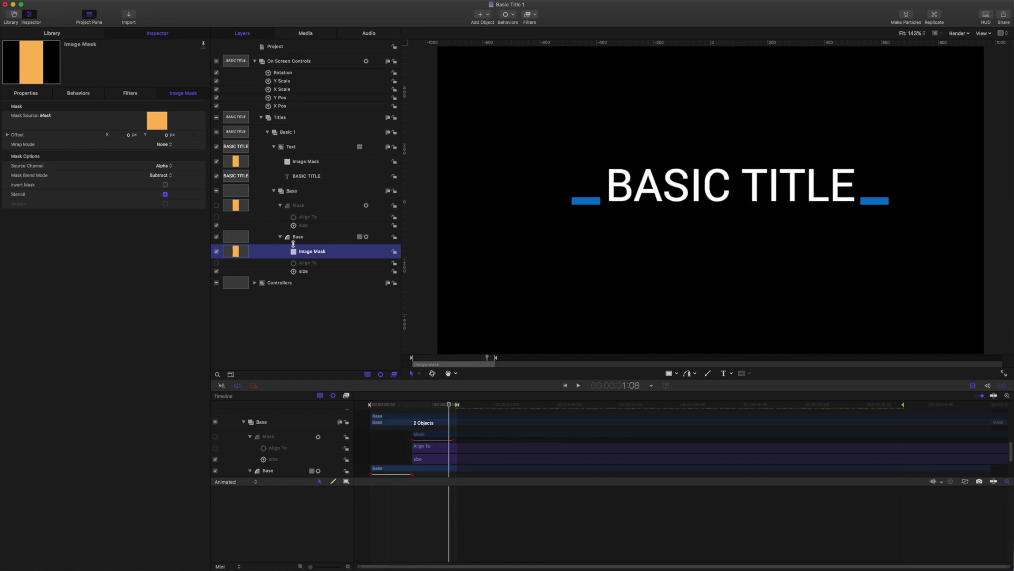
pyautogui.click(216, 217)
pyautogui.click(216, 264)
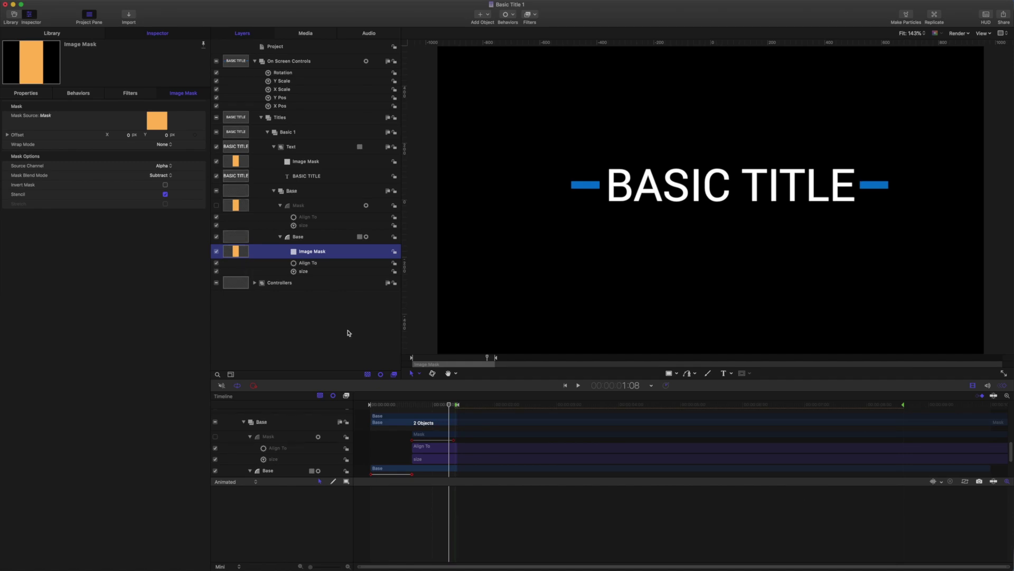
pyautogui.click(578, 388)
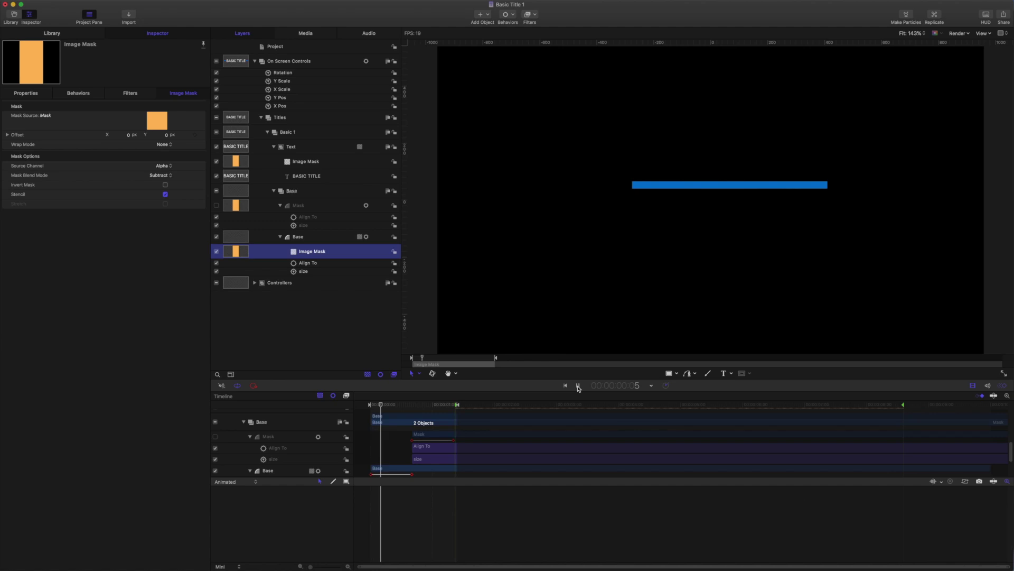
pyautogui.click(578, 387)
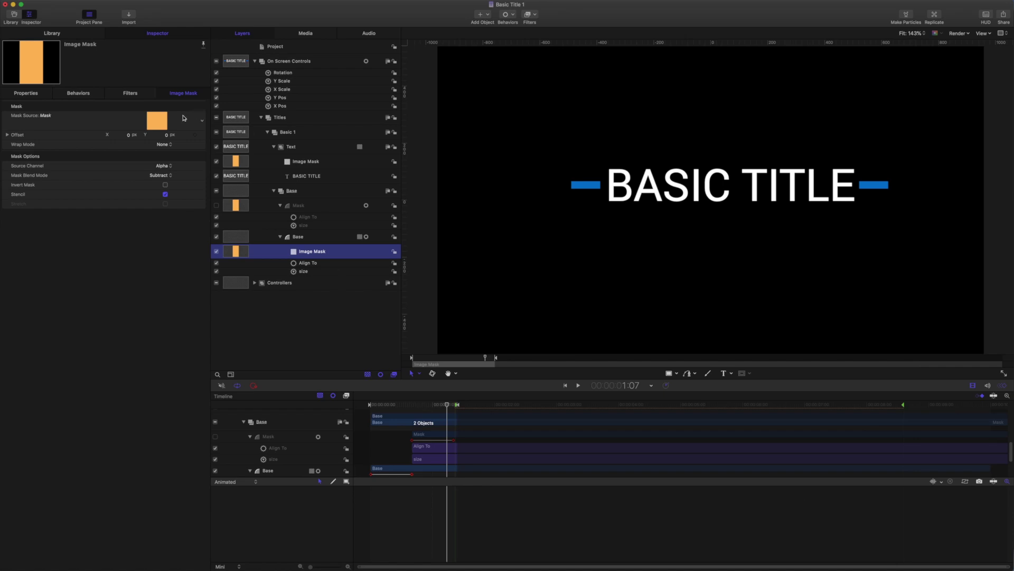
# Publish the Base line's Fill Color and Fill Opacity parameters.
pyautogui.click(301, 237)
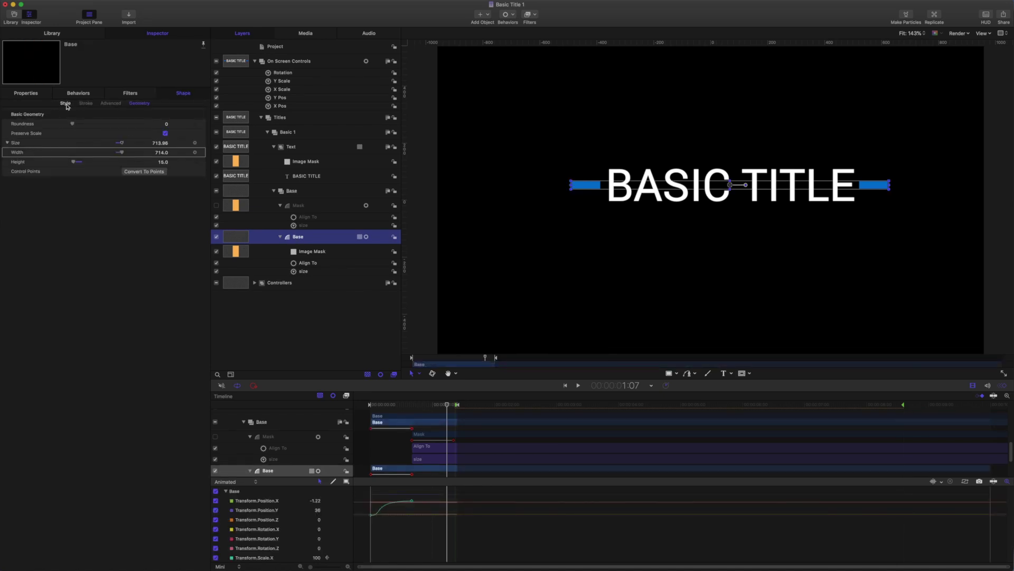
pyautogui.click(66, 103)
pyautogui.click(23, 143)
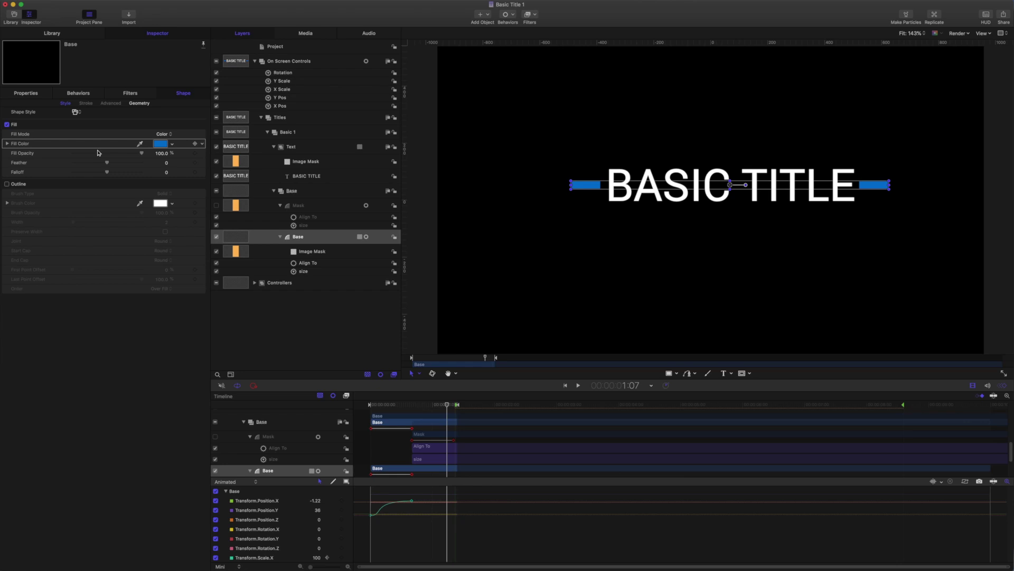
pyautogui.click(203, 146)
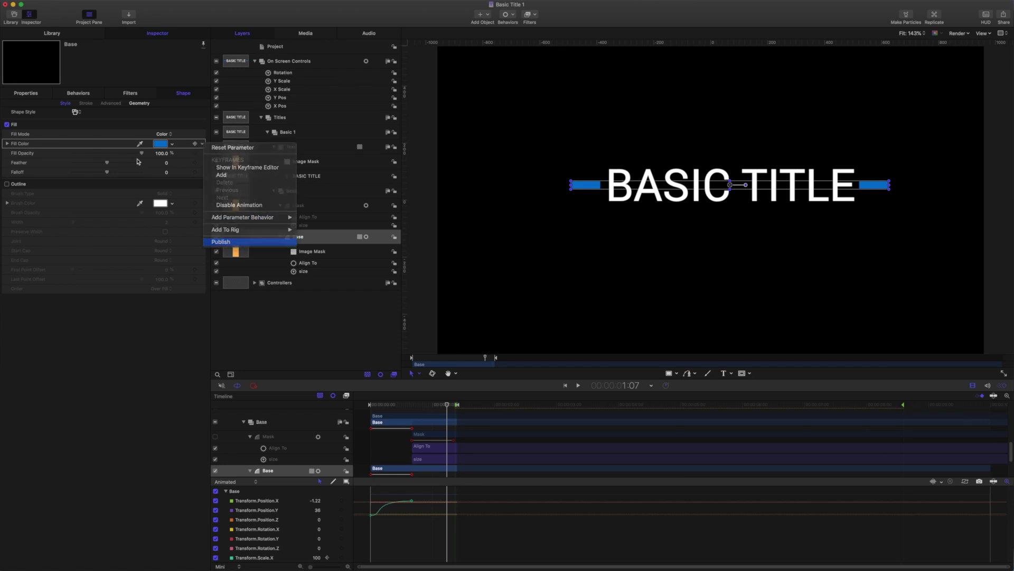
pyautogui.click(29, 155)
pyautogui.click(29, 154)
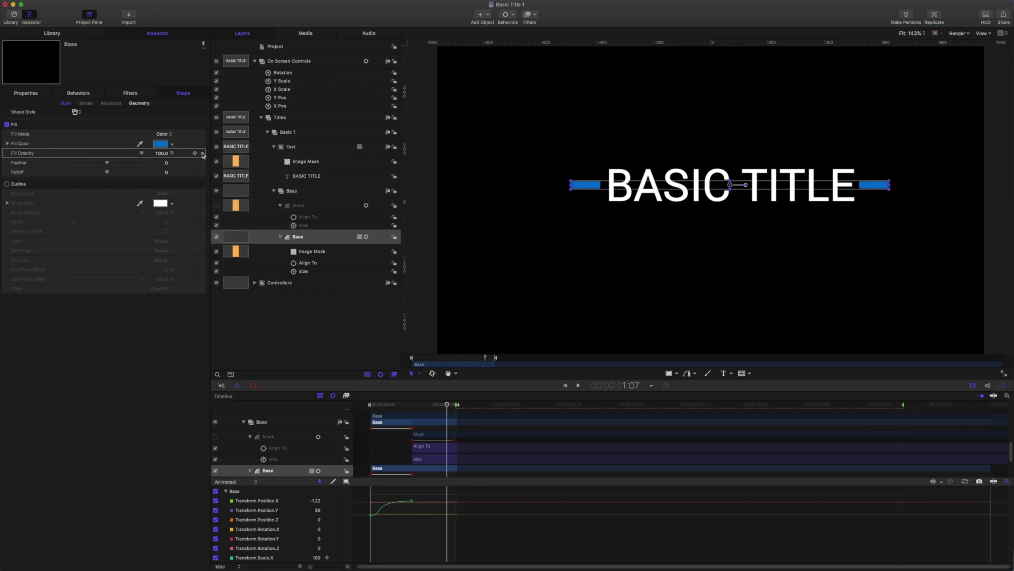
pyautogui.click(202, 153)
pyautogui.click(217, 251)
# Publish the Base line's Height and its size behavior's X Offset.
pyautogui.click(140, 103)
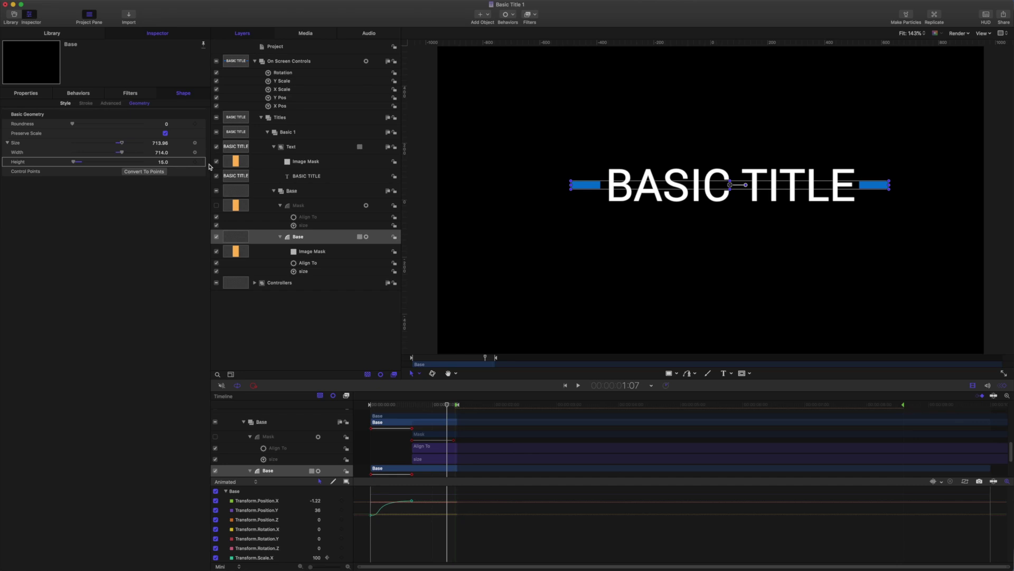
pyautogui.click(202, 162)
pyautogui.click(228, 258)
pyautogui.click(304, 272)
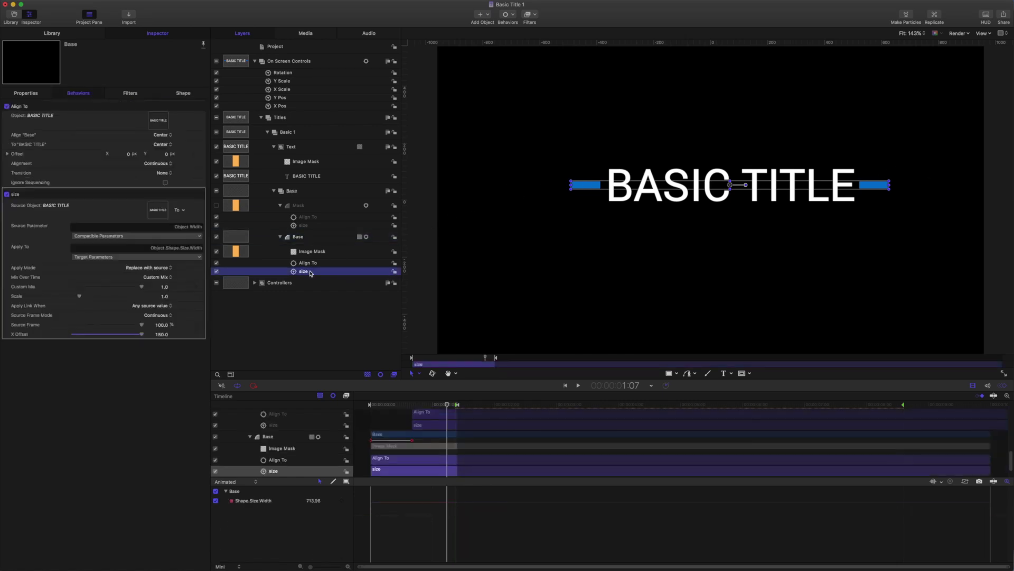
pyautogui.click(21, 335)
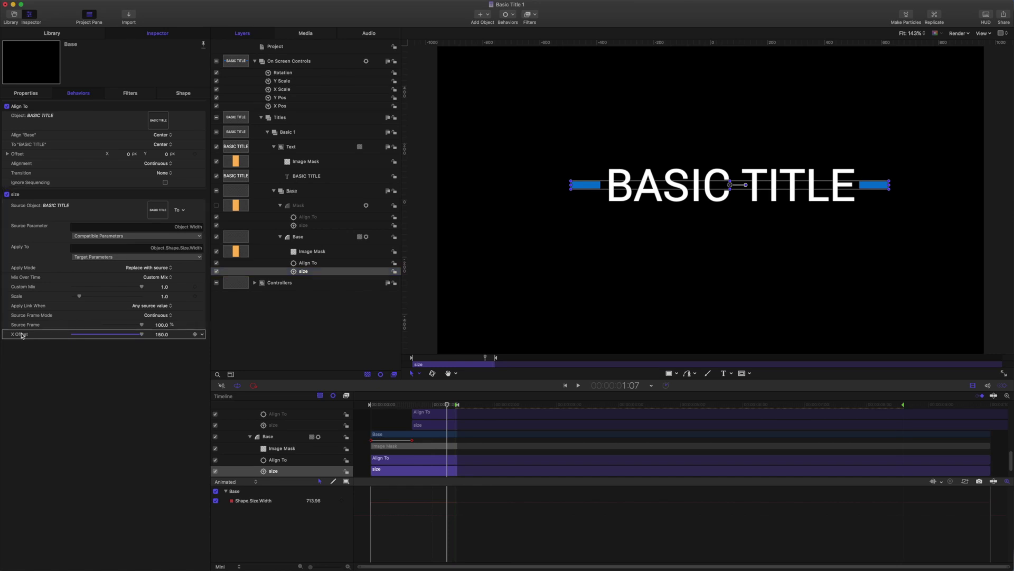
pyautogui.click(202, 335)
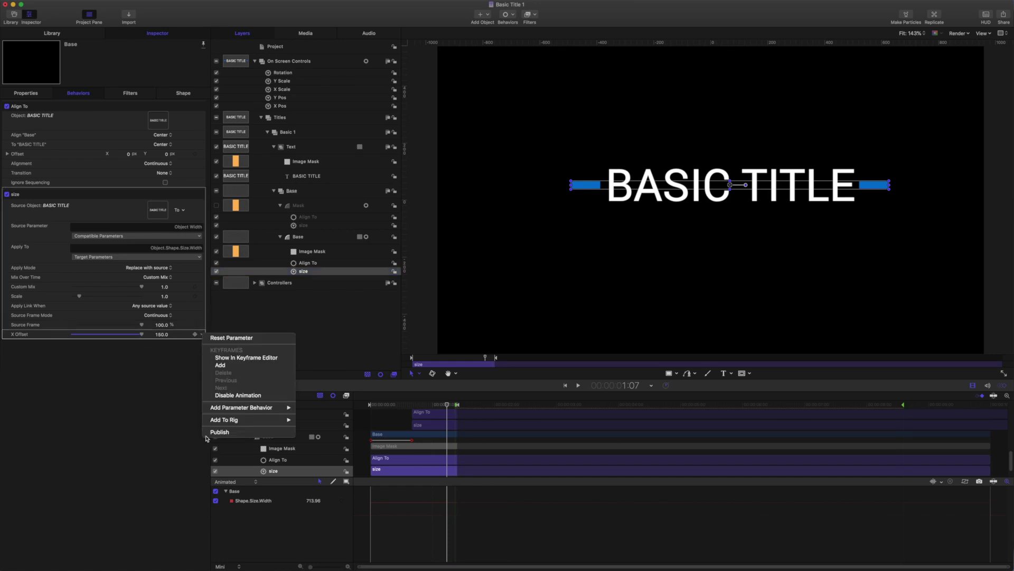
pyautogui.click(211, 432)
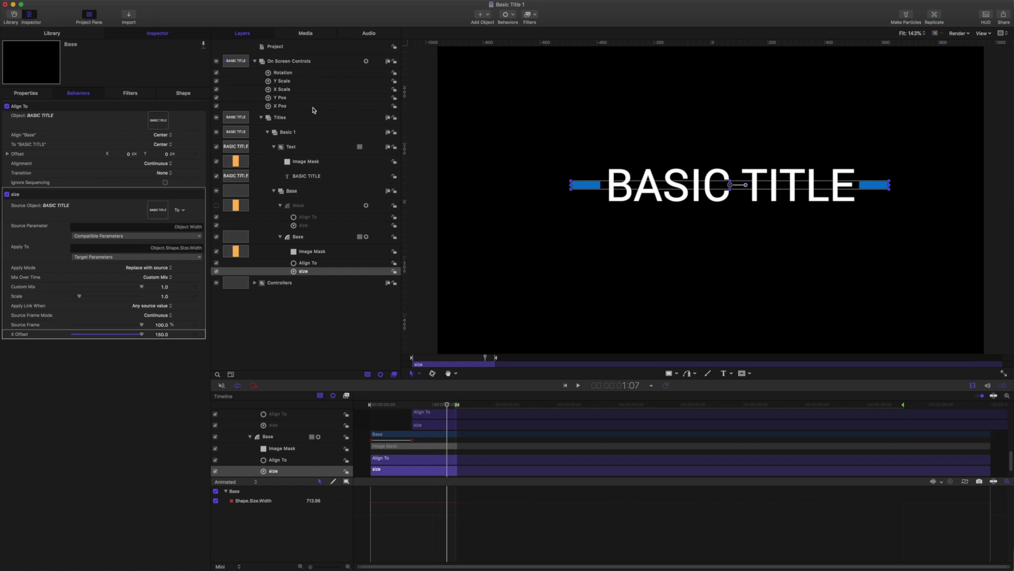
# In Project Publishing, rename Fill Color to Line Color and Fill Opacity to Line Opacity.
pyautogui.click(277, 47)
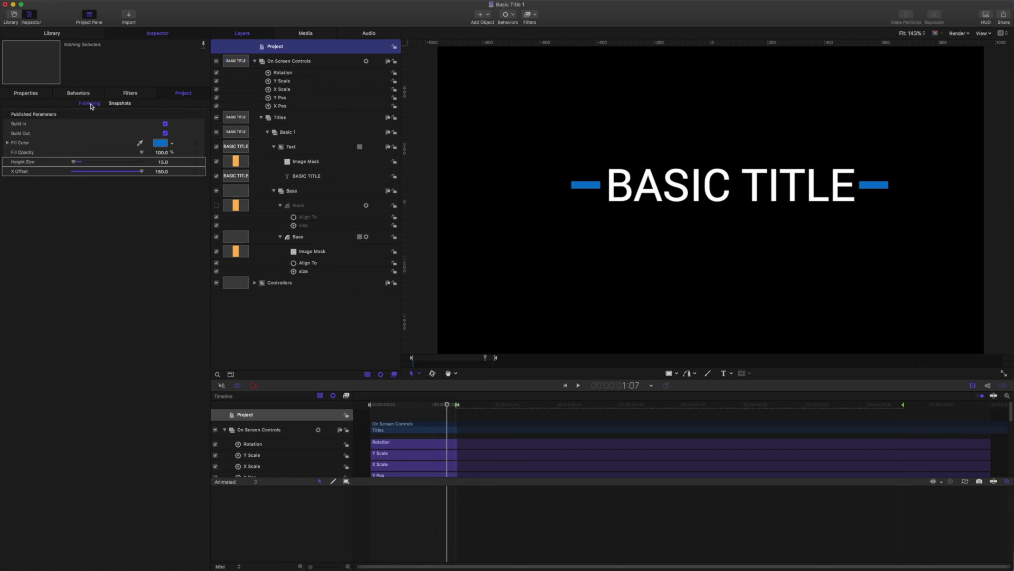
pyautogui.click(21, 144)
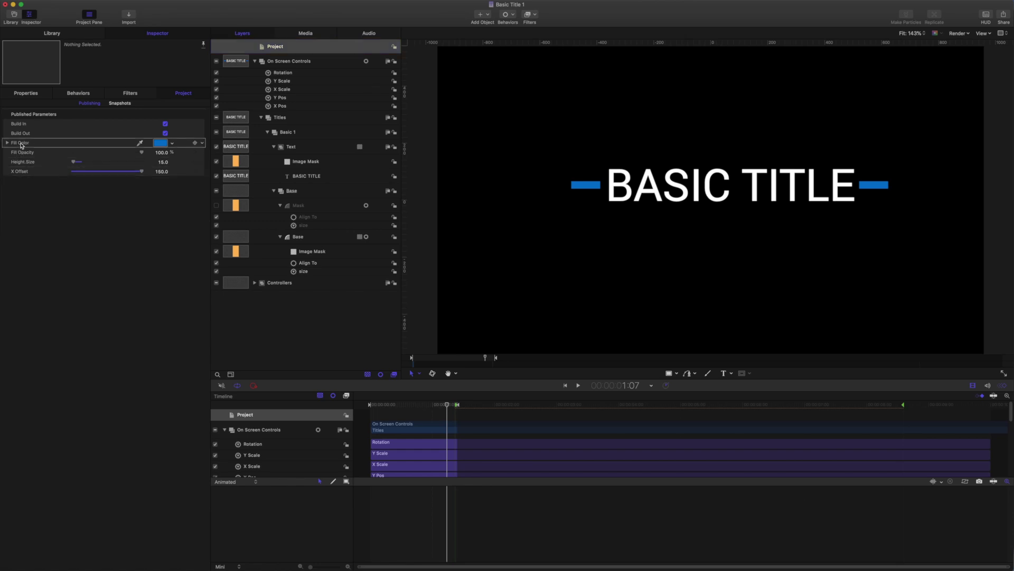
pyautogui.doubleClick(21, 144)
pyautogui.write('Line')
pyautogui.doubleClick(16, 153)
pyautogui.write('Lin')
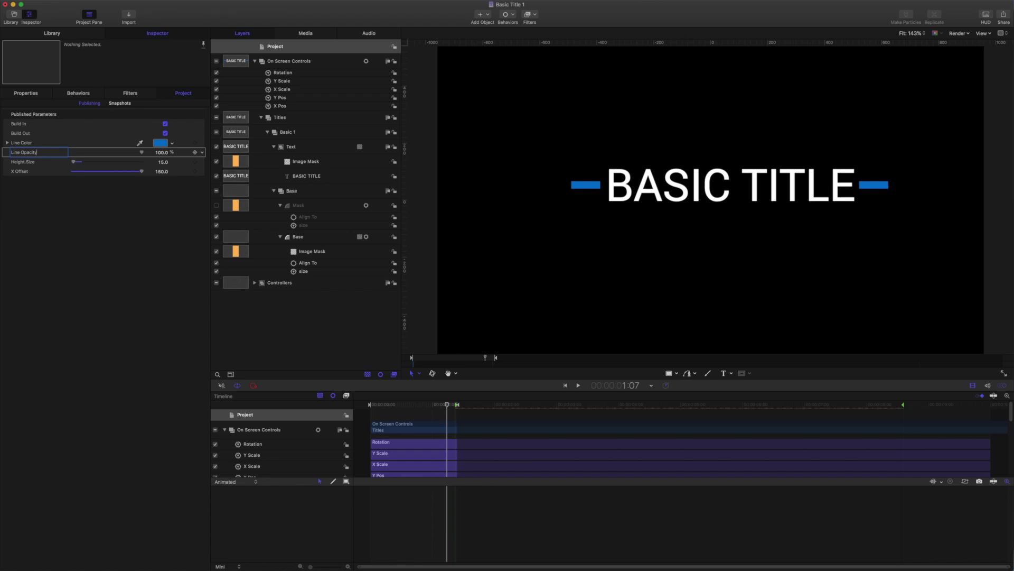
# Rename Height to Line Height, fixing a typo, and X Offset to Line Length.
pyautogui.doubleClick(20, 162)
pyautogui.write('Line')
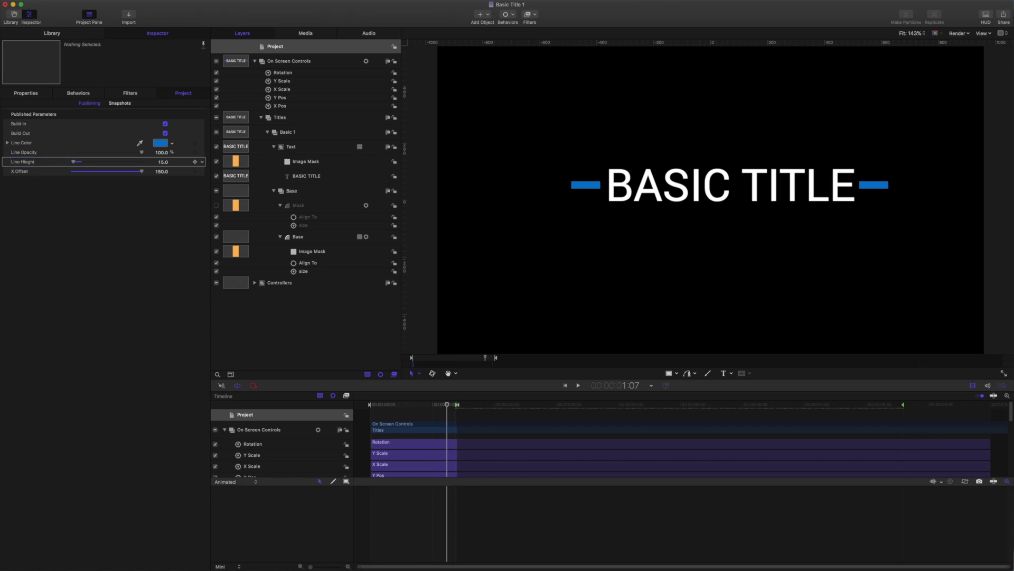
pyautogui.doubleClick(29, 162)
pyautogui.press('Right')
pyautogui.press('Return')
pyautogui.doubleClick(26, 171)
pyautogui.write('L')
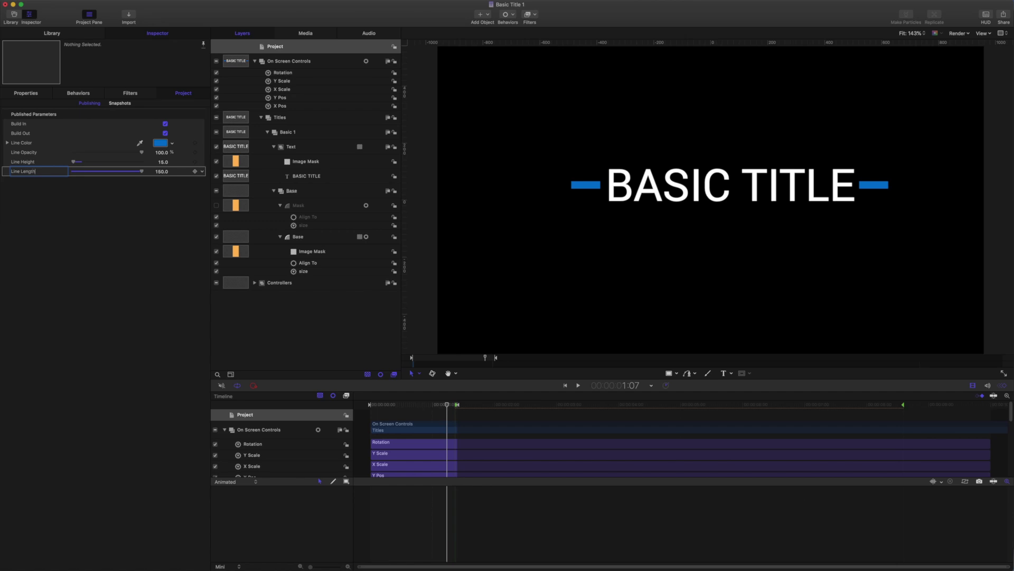
pyautogui.press('Return')
pyautogui.click(314, 178)
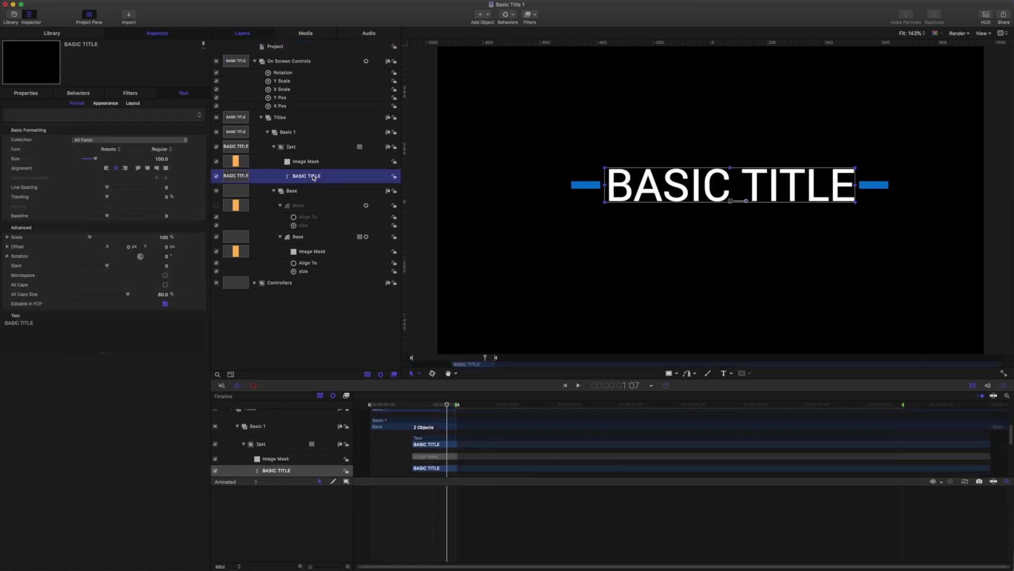
pyautogui.click(68, 327)
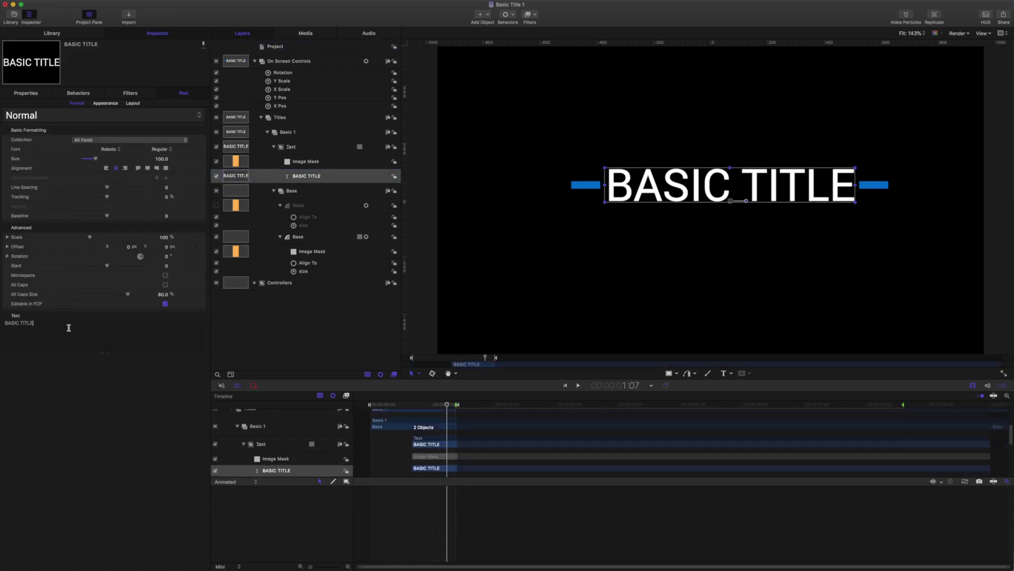
pyautogui.write('aaaaa')
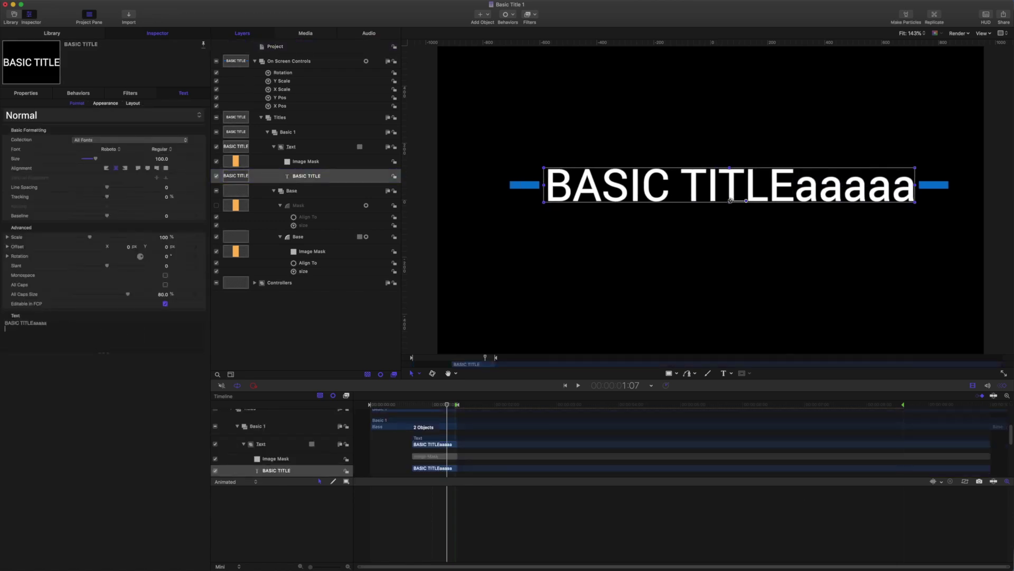
pyautogui.press('Return')
pyautogui.write('dddddddd')
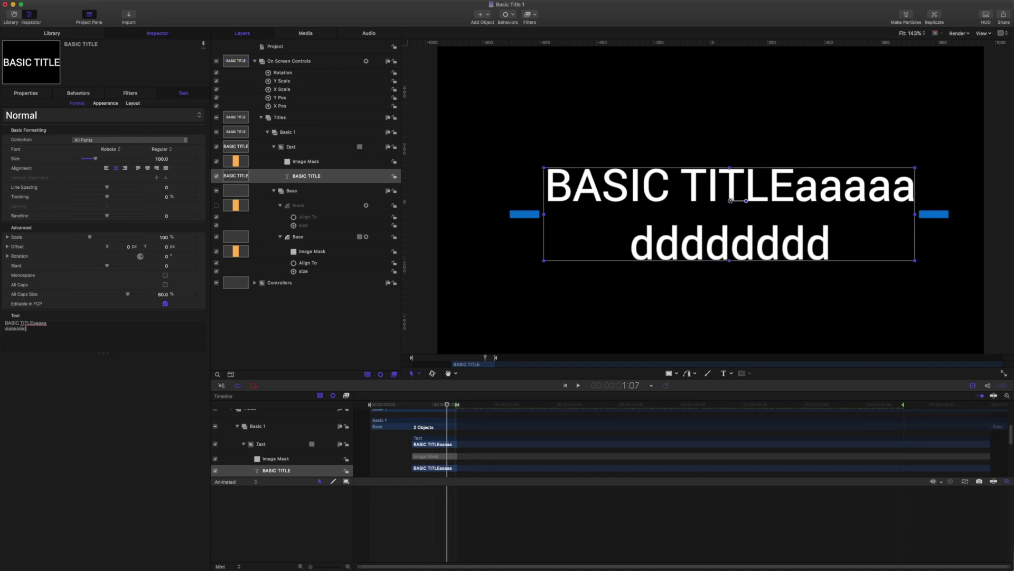
pyautogui.write('d')
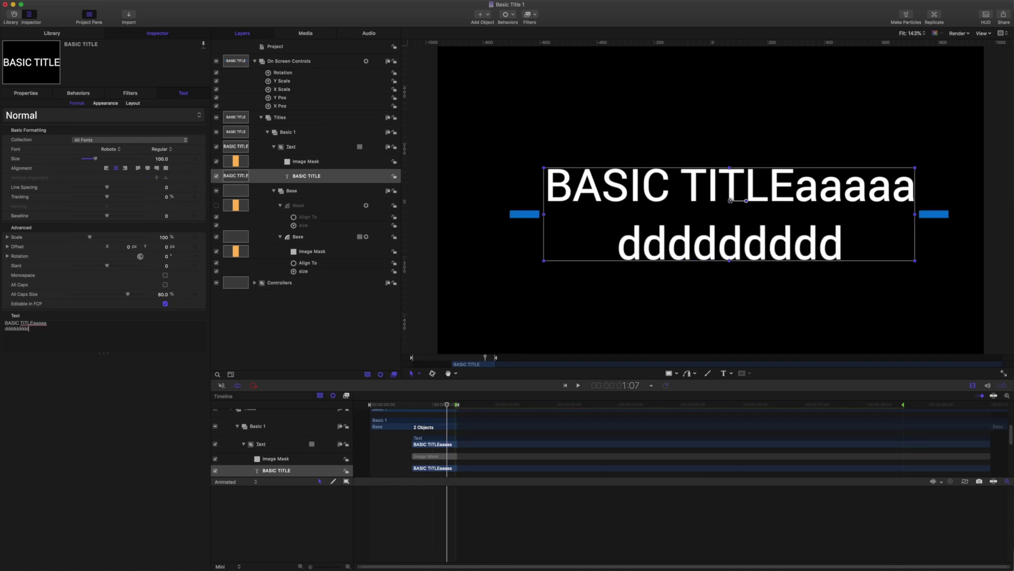
pyautogui.click(578, 387)
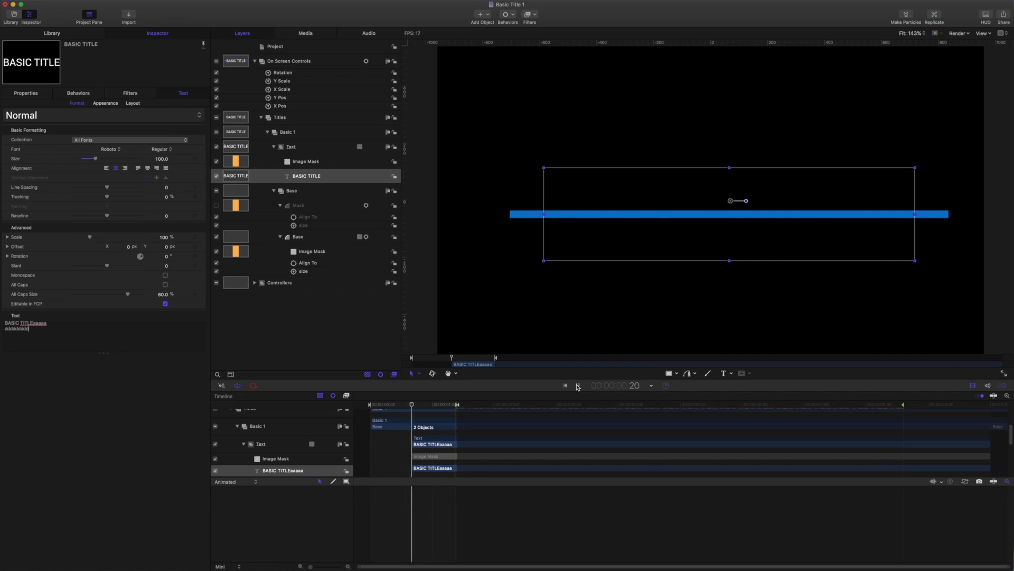
pyautogui.click(33, 331)
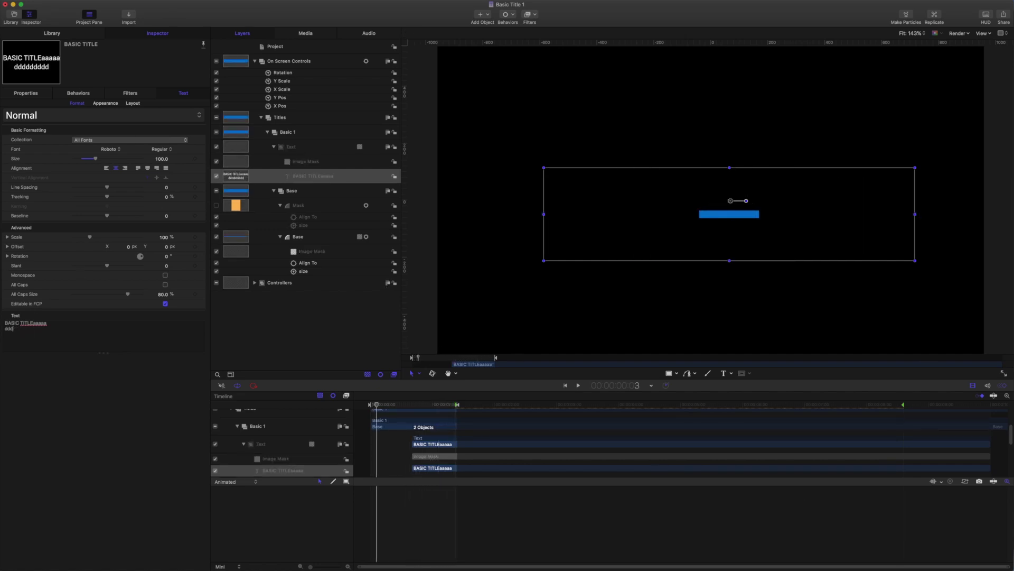
pyautogui.press('BackSpace')
pyautogui.press('BackSpace')
pyautogui.press('BackSpace')
pyautogui.press('BackSpace')
pyautogui.press('BackSpace')
pyautogui.press('BackSpace')
pyautogui.press('BackSpace')
pyautogui.press('BackSpace')
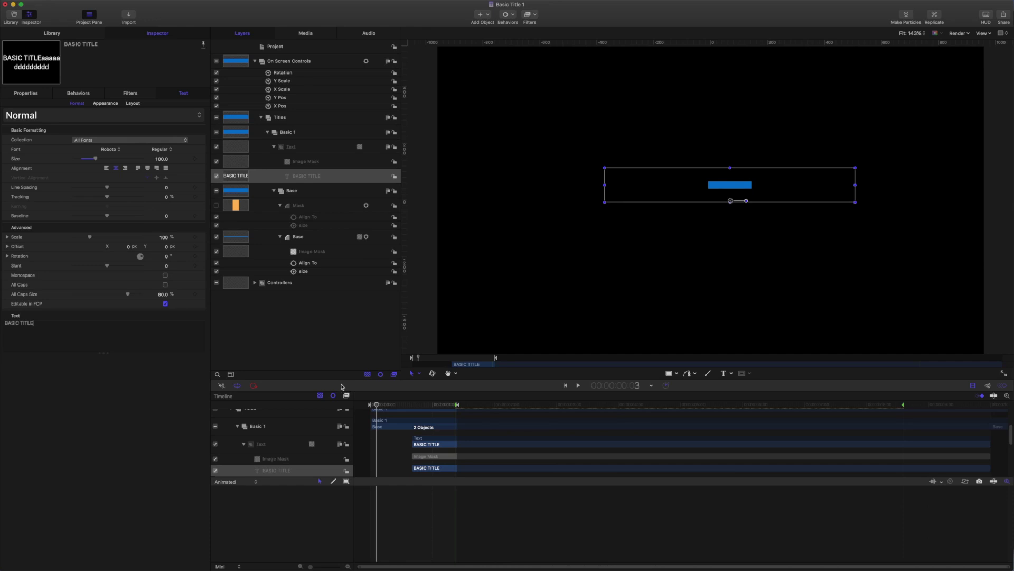
# Extend the title layer to the timeline end and start the play range at 8:00.
pyautogui.click(88, 4)
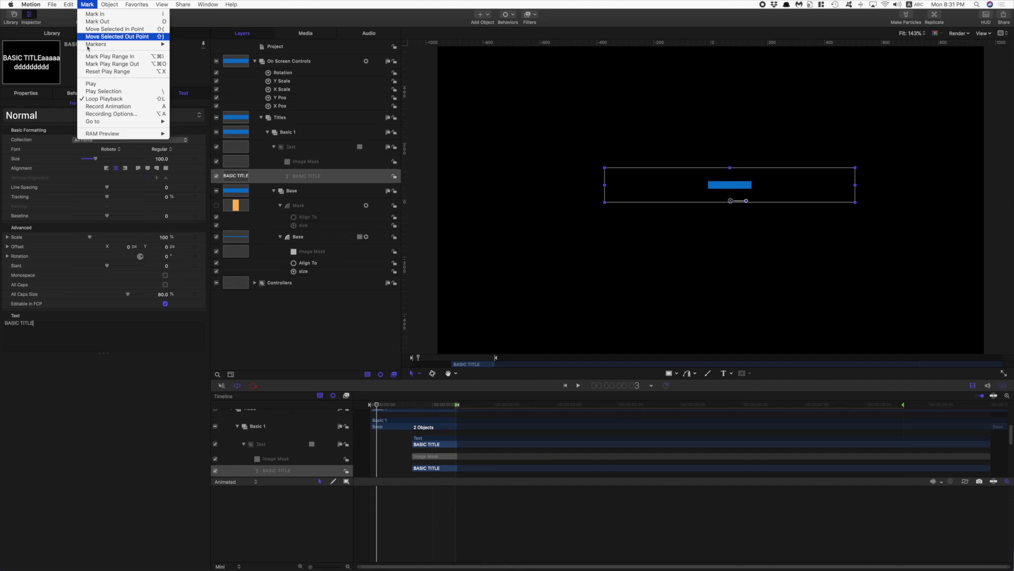
pyautogui.click(121, 74)
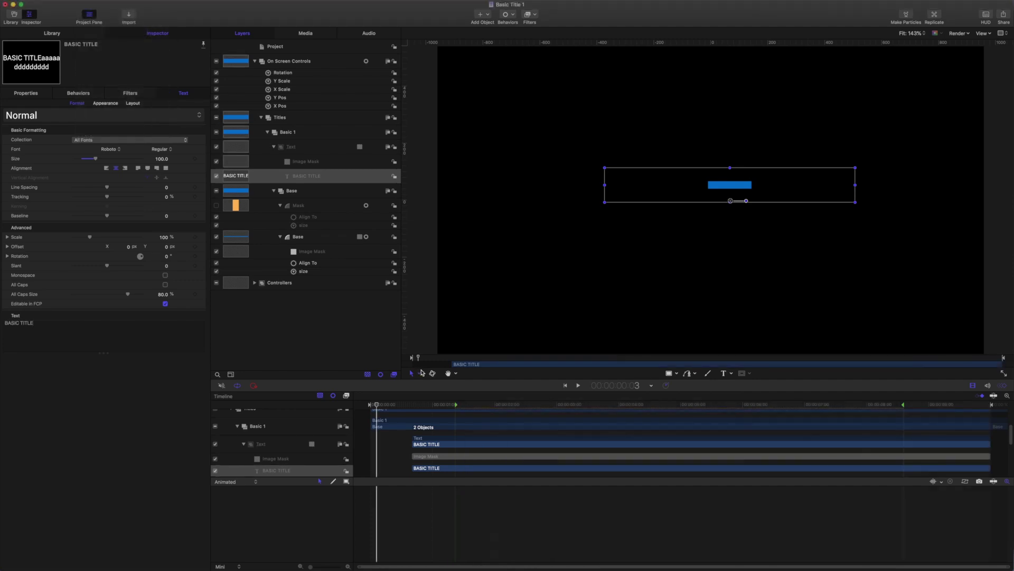
pyautogui.click(637, 387)
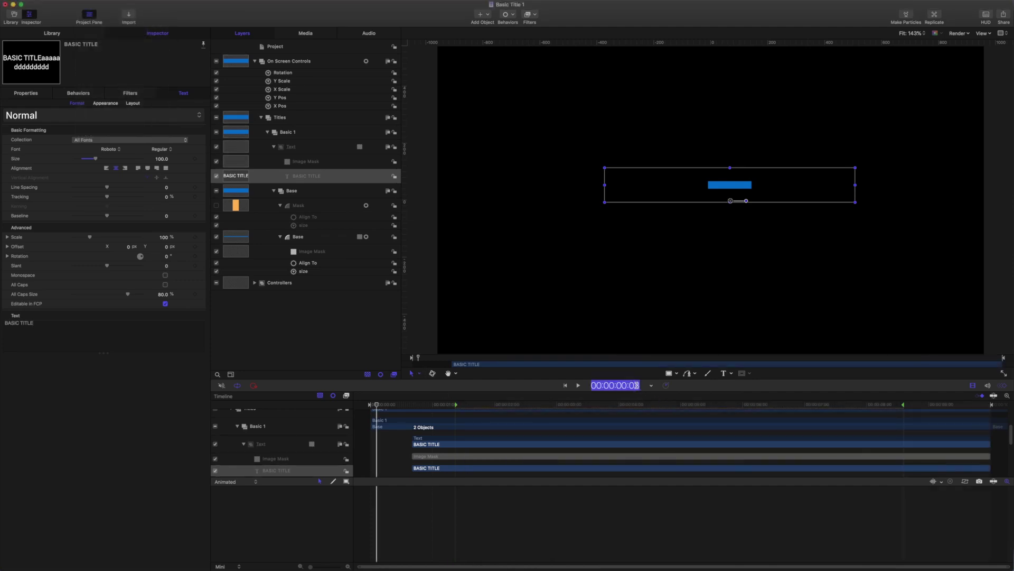
pyautogui.write('800')
pyautogui.press('Return')
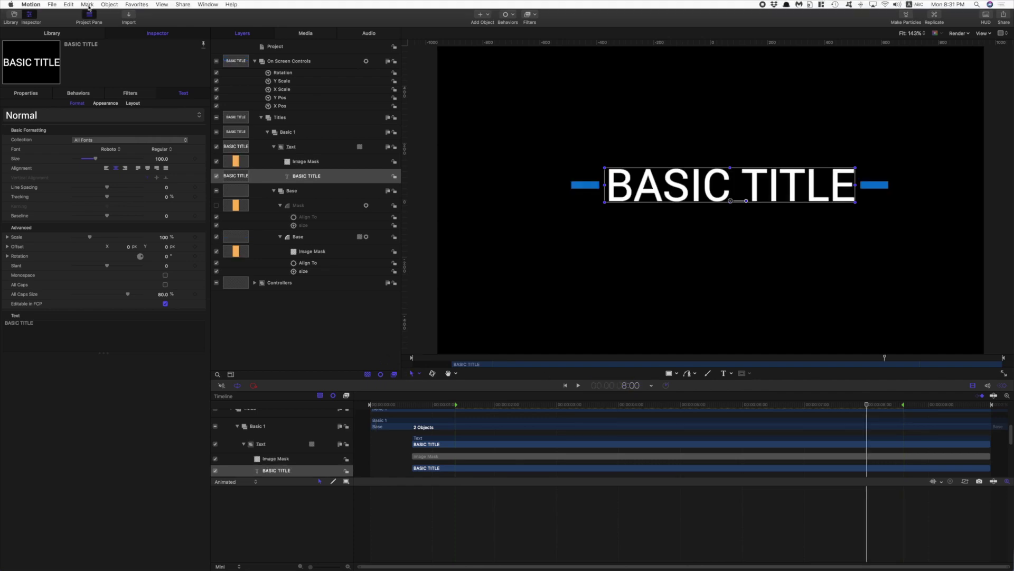
pyautogui.click(88, 5)
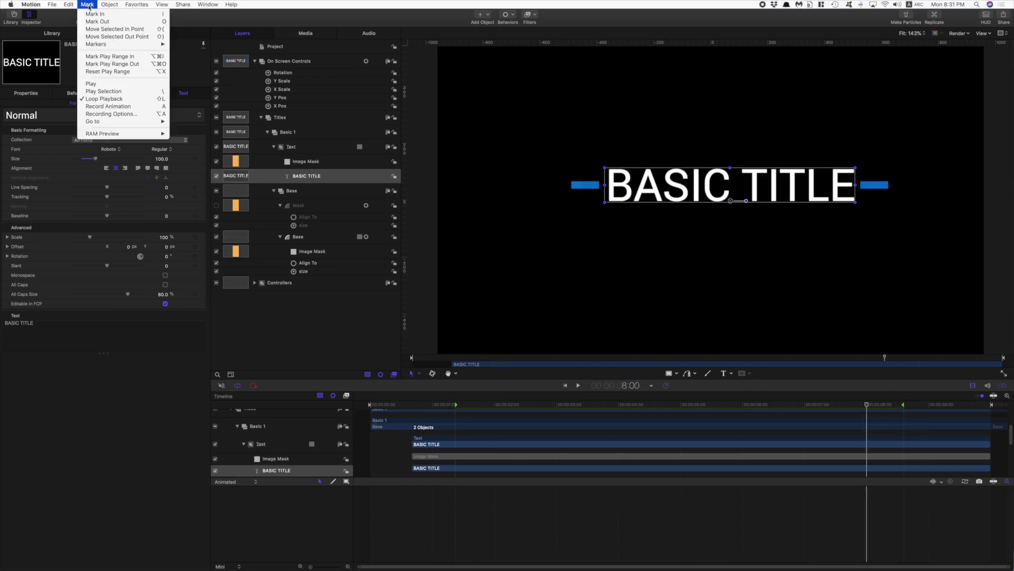
pyautogui.click(99, 56)
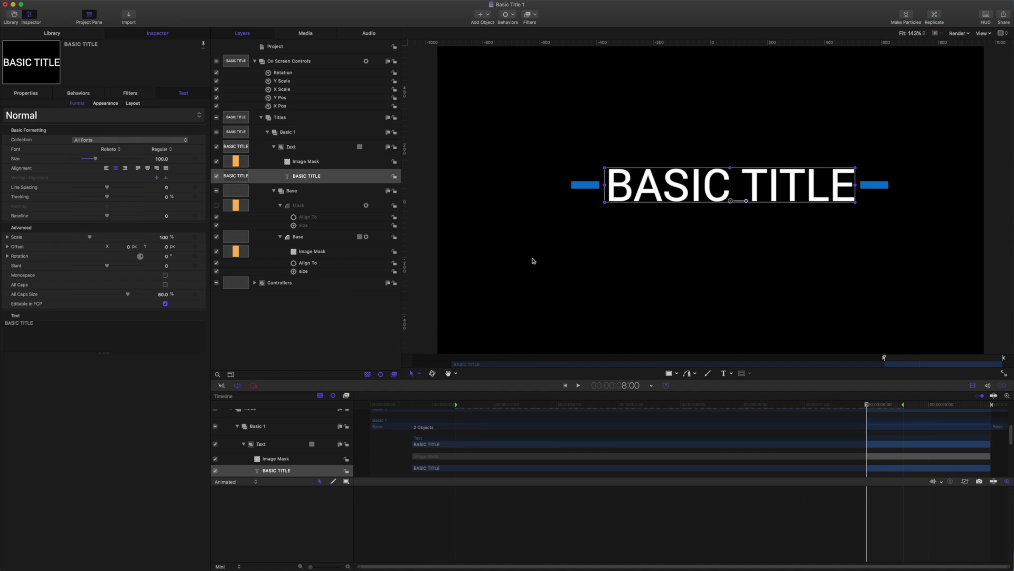
# Turn off the Mask and Base Align To behaviors and copy the Mask's Scale X keyframes.
pyautogui.click(299, 208)
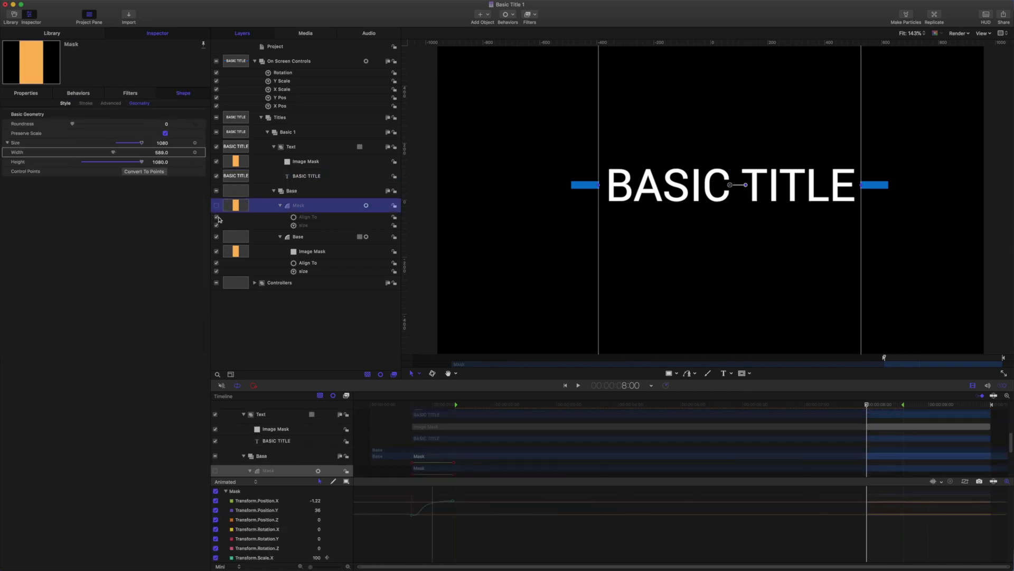
pyautogui.click(217, 218)
pyautogui.click(216, 263)
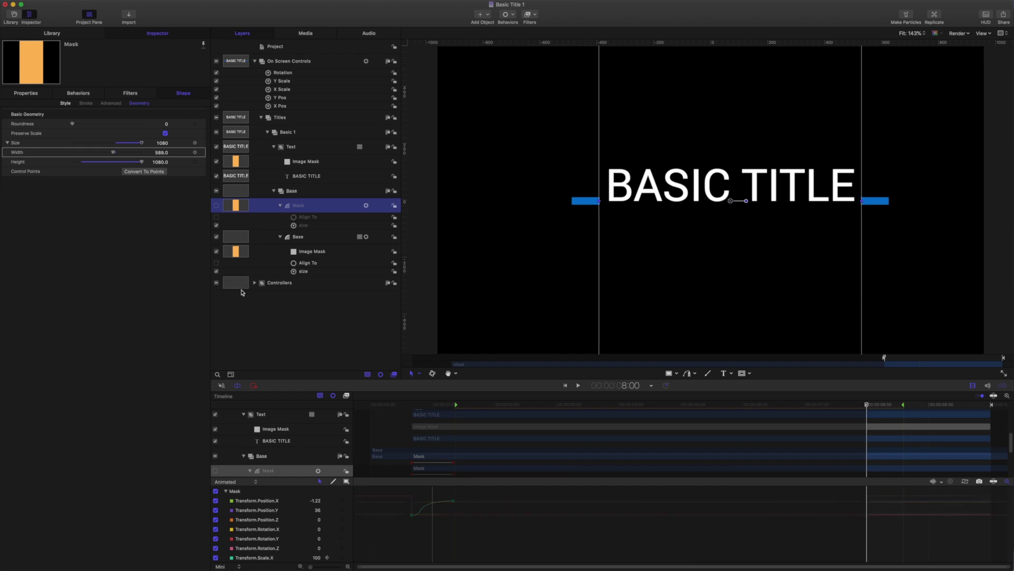
pyautogui.moveTo(478, 544); pyautogui.dragTo(405, 484)
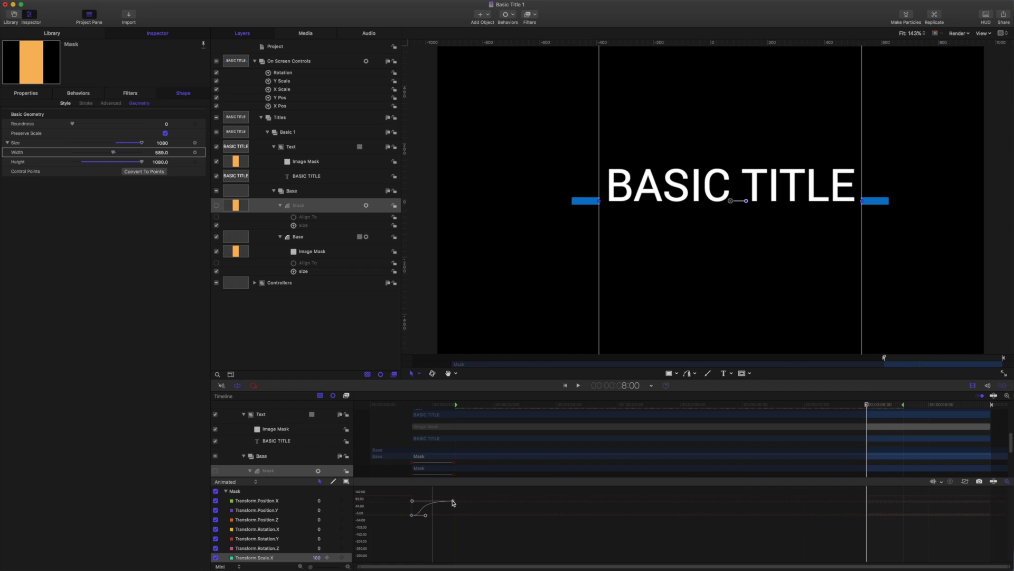
pyautogui.rightClick(453, 502)
pyautogui.click(475, 469)
# Paste the Mask's Scale X keyframes at 8:19 and reverse them so the mask shrinks.
pyautogui.moveTo(867, 405); pyautogui.dragTo(907, 410)
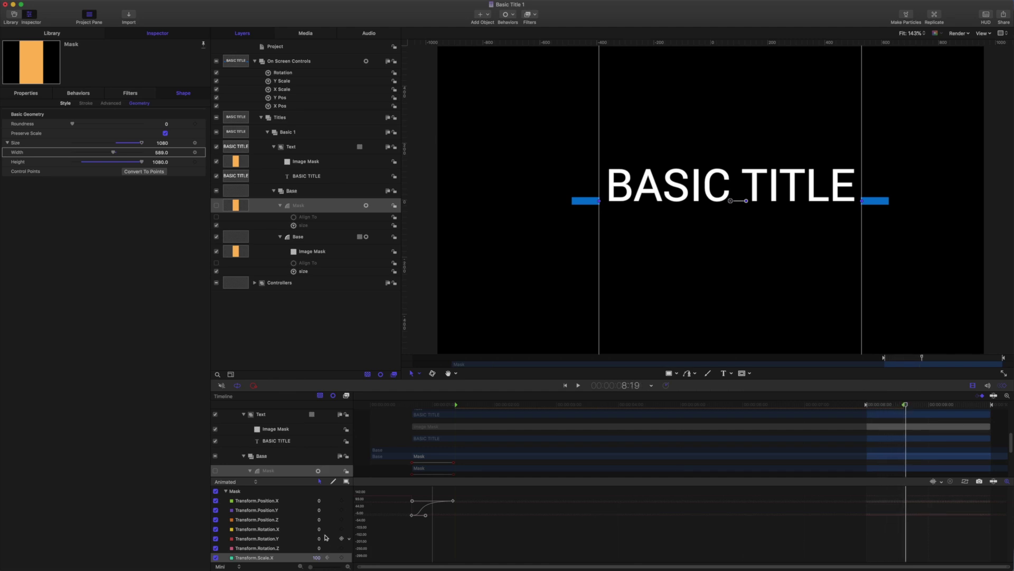
pyautogui.click(341, 558)
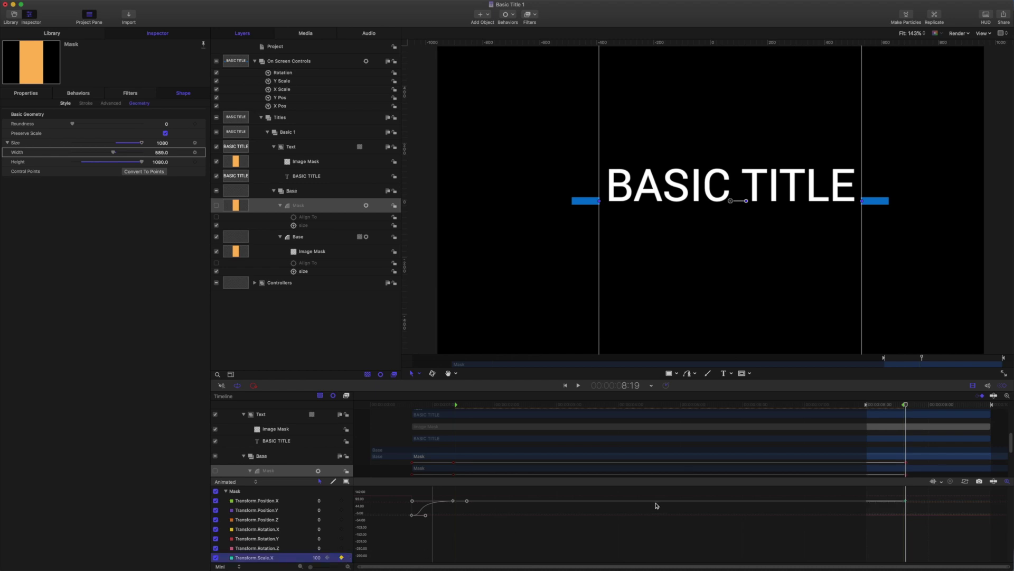
pyautogui.press('super+v')
pyautogui.moveTo(957, 541); pyautogui.dragTo(906, 498)
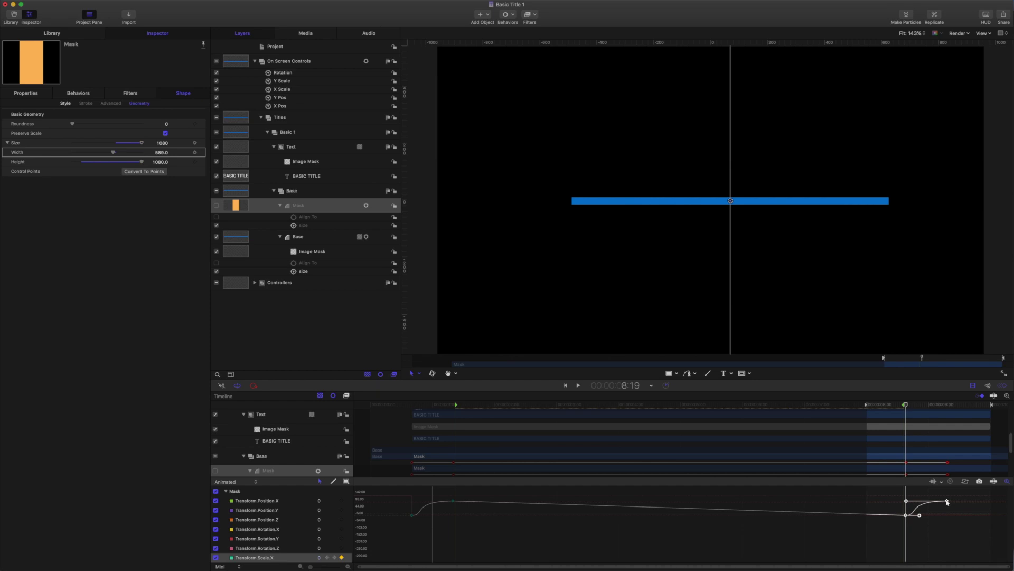
pyautogui.rightClick(948, 501)
pyautogui.click(958, 505)
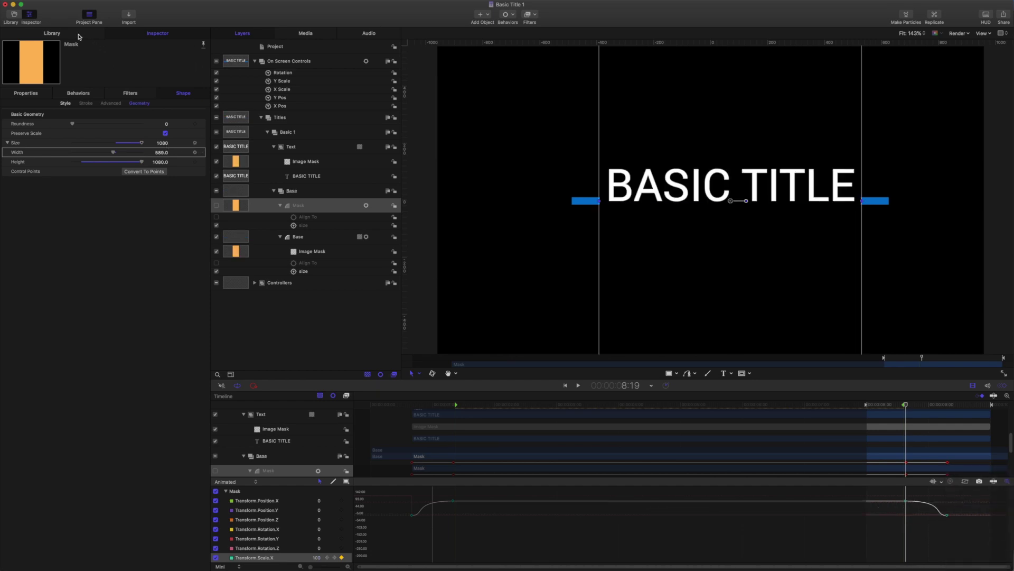
# Check the mask's scale collapsing from just before 8:19 to zero at 9:09.
pyautogui.click(27, 95)
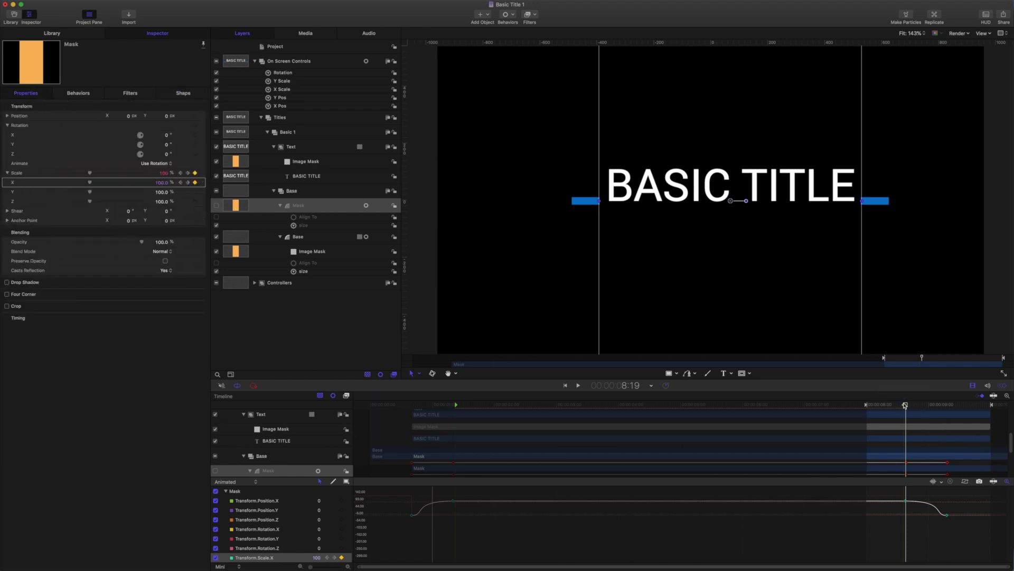
pyautogui.moveTo(906, 404)
pyautogui.mouseDown()
pyautogui.moveTo(798, 405)
pyautogui.moveTo(892, 405)
pyautogui.mouseUp()
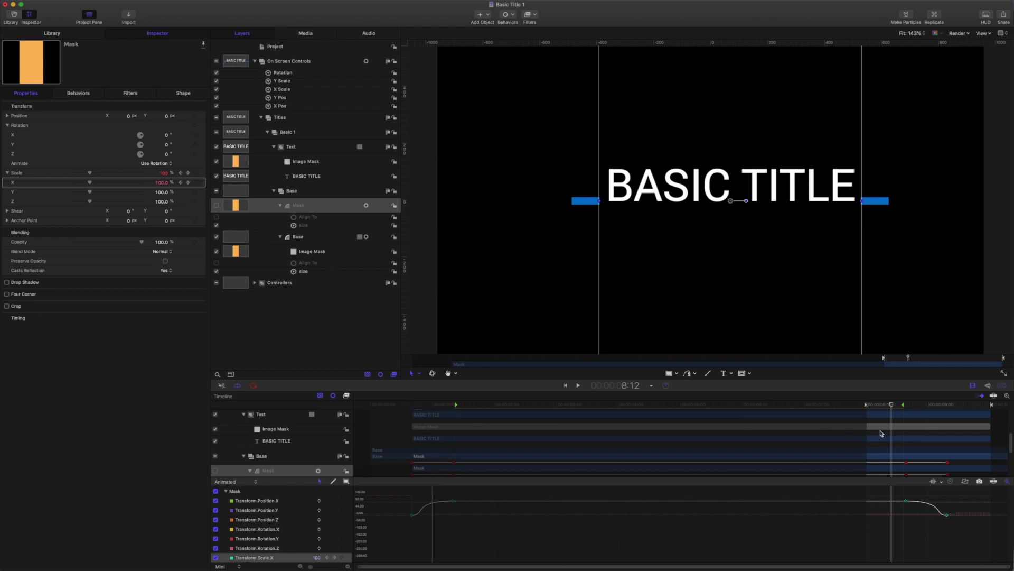
pyautogui.moveTo(892, 405); pyautogui.dragTo(915, 409)
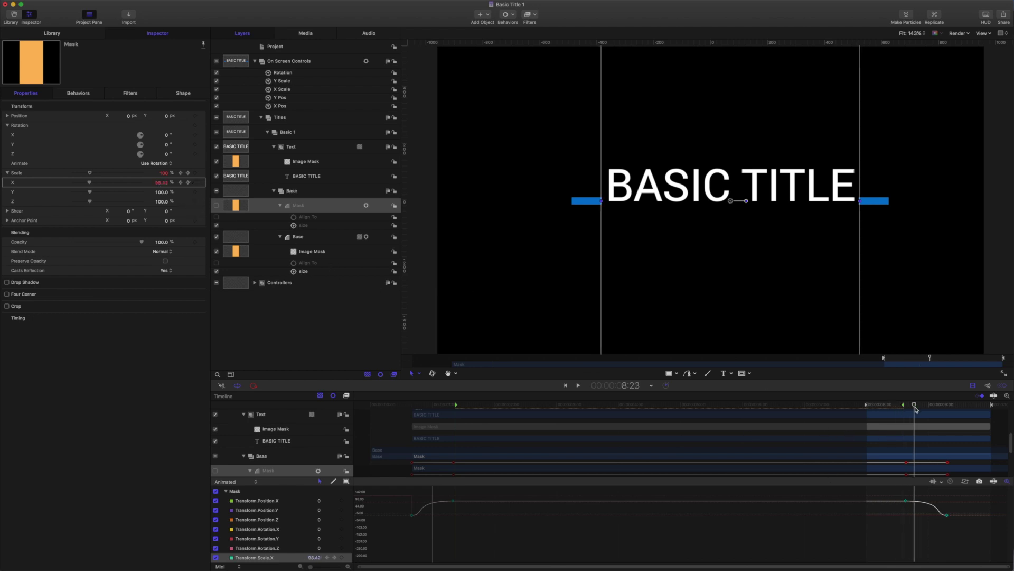
pyautogui.moveTo(915, 409); pyautogui.dragTo(948, 413)
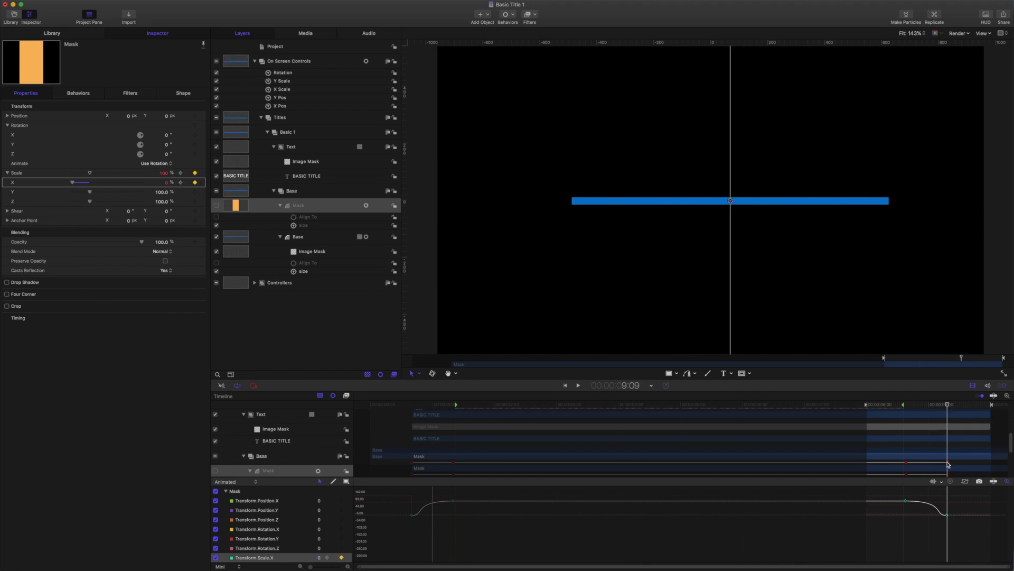
# Copy the Base layer's Scale X keyframes for the blue line.
pyautogui.click(300, 238)
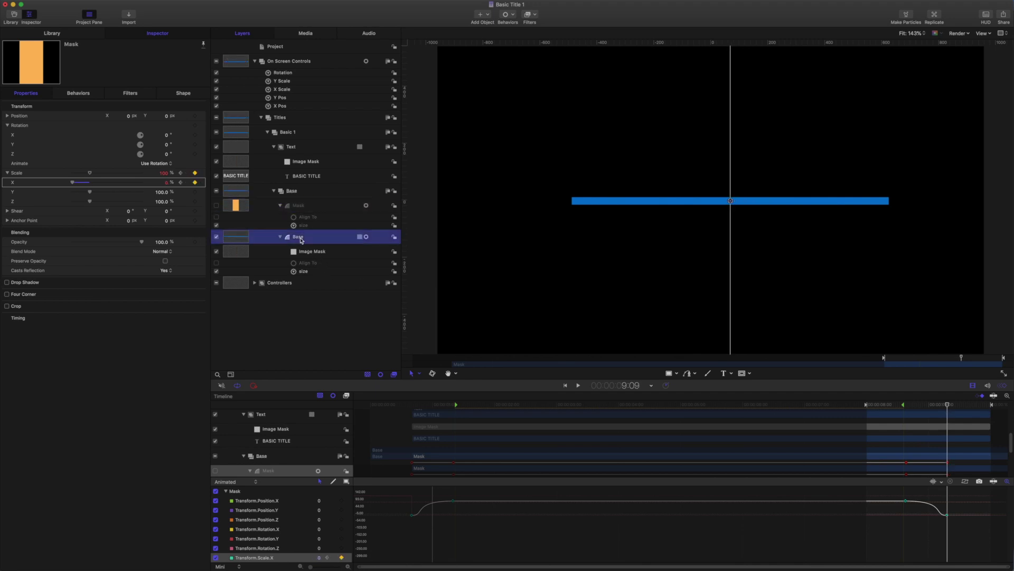
pyautogui.moveTo(425, 548); pyautogui.dragTo(366, 484)
pyautogui.rightClick(412, 502)
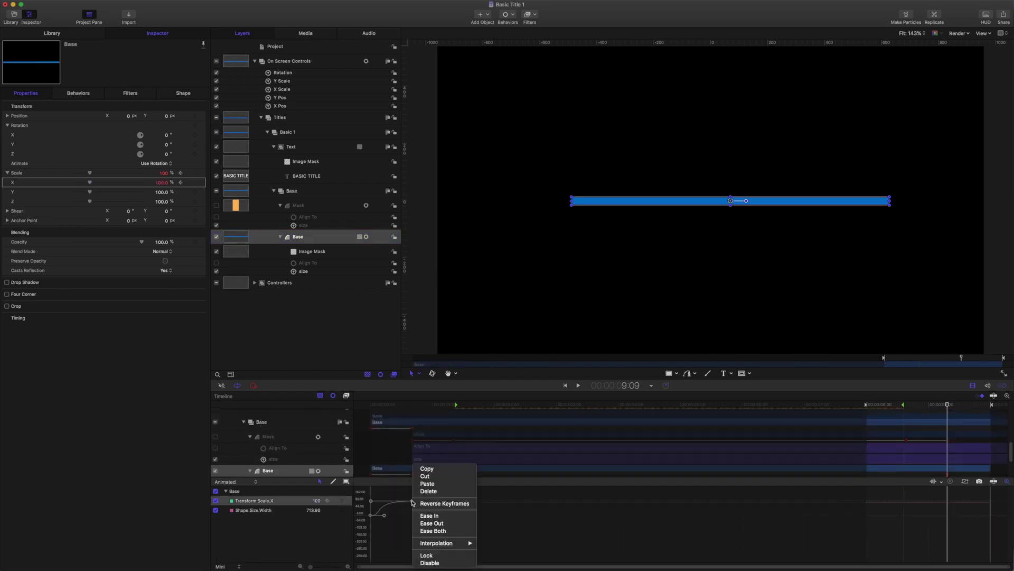
pyautogui.click(439, 469)
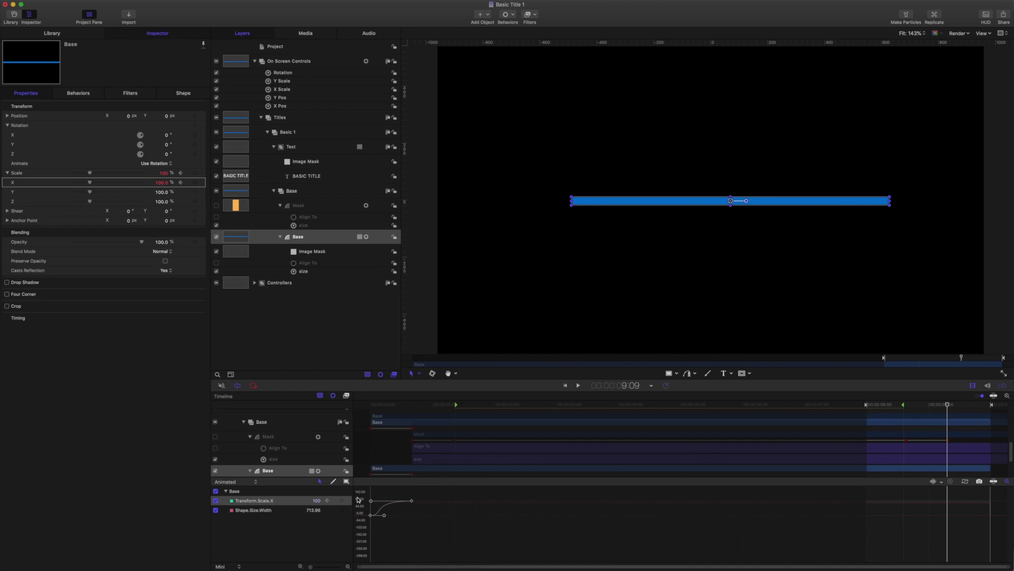
# Paste the blue line's Scale X keyframes at the playhead and reverse them so it shrinks out.
pyautogui.click(341, 501)
pyautogui.press('super+v')
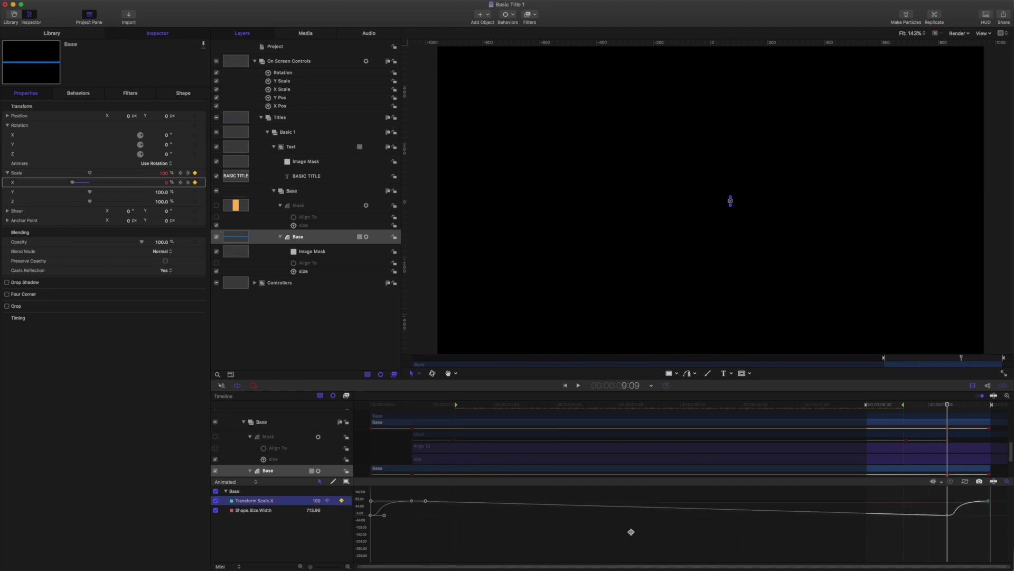
pyautogui.moveTo(1003, 541); pyautogui.dragTo(933, 488)
pyautogui.rightClick(989, 503)
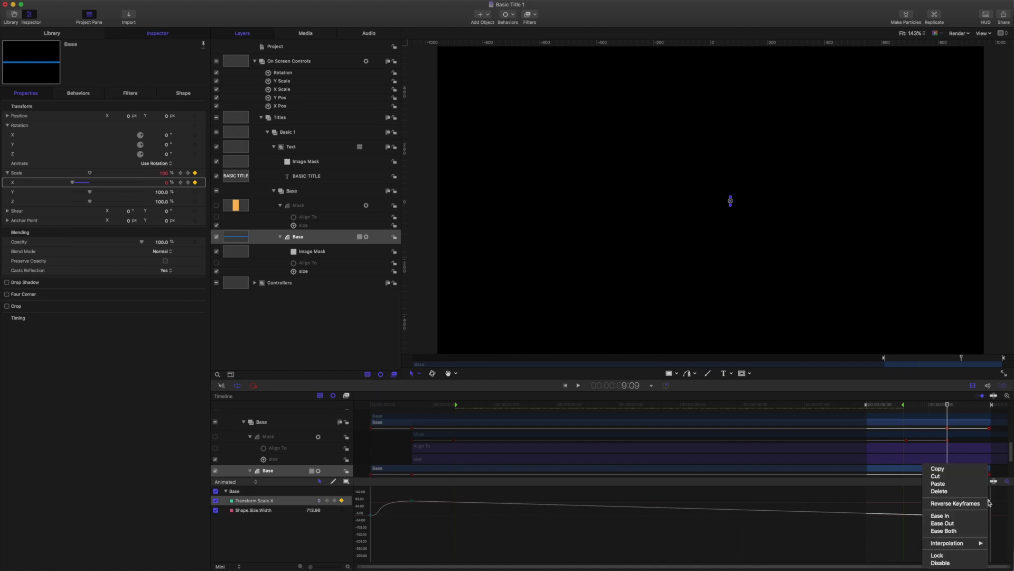
pyautogui.click(977, 503)
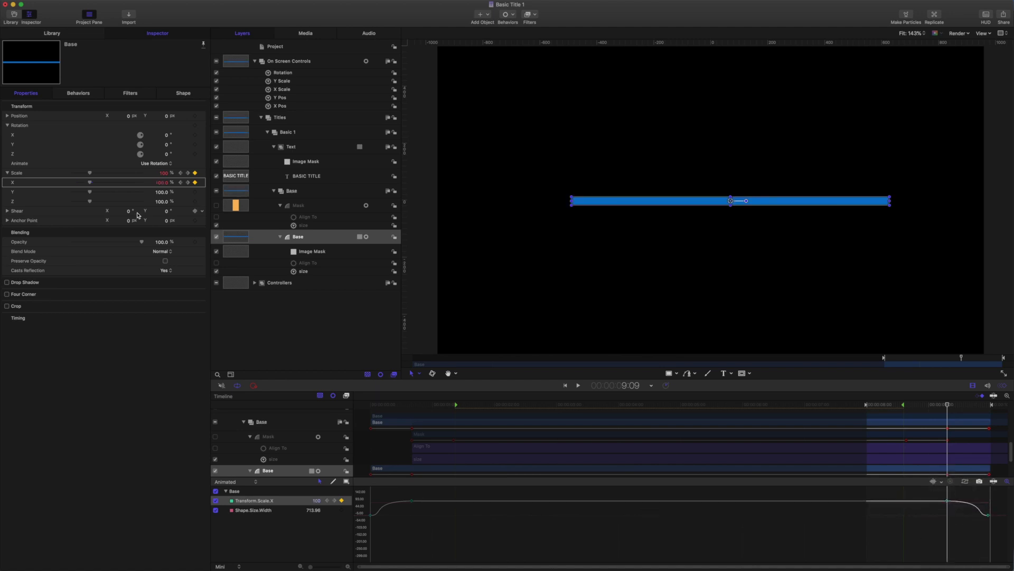
pyautogui.moveTo(947, 406); pyautogui.dragTo(933, 407)
# Adjust a timeline marking option, then preview the animation from the start.
pyautogui.moveTo(104, 3)
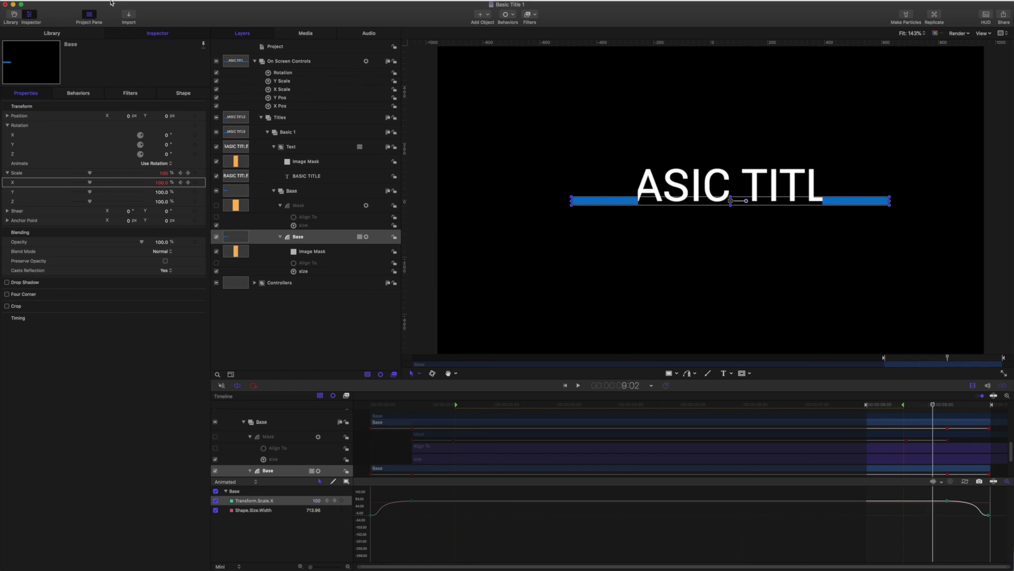
pyautogui.click(90, 5)
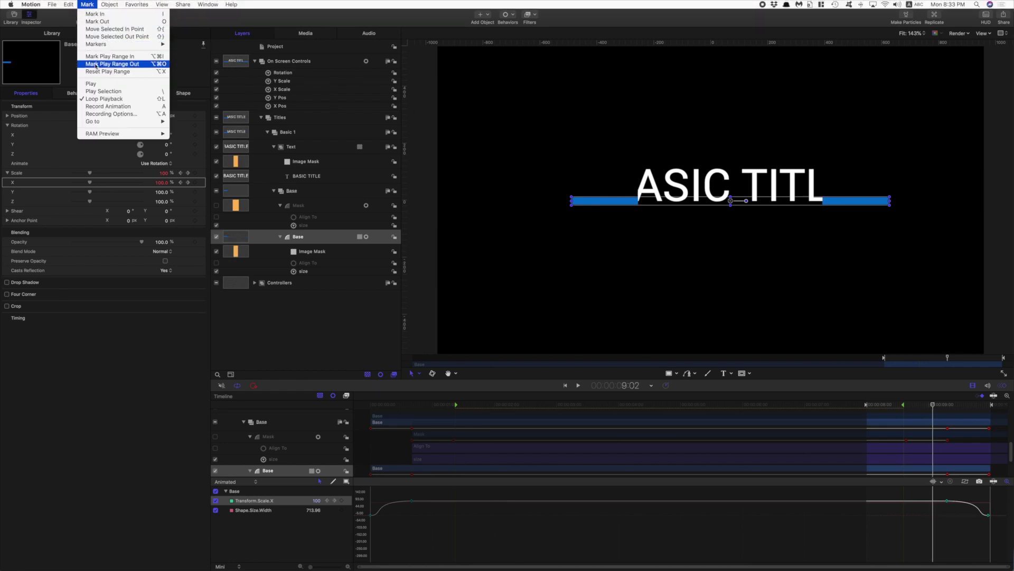
pyautogui.click(193, 131)
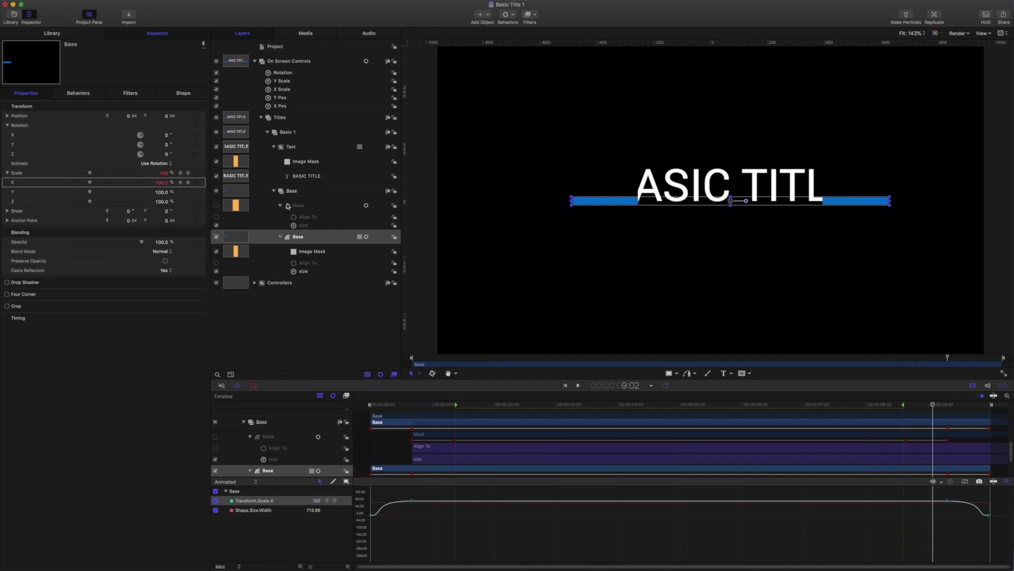
pyautogui.press('Home')
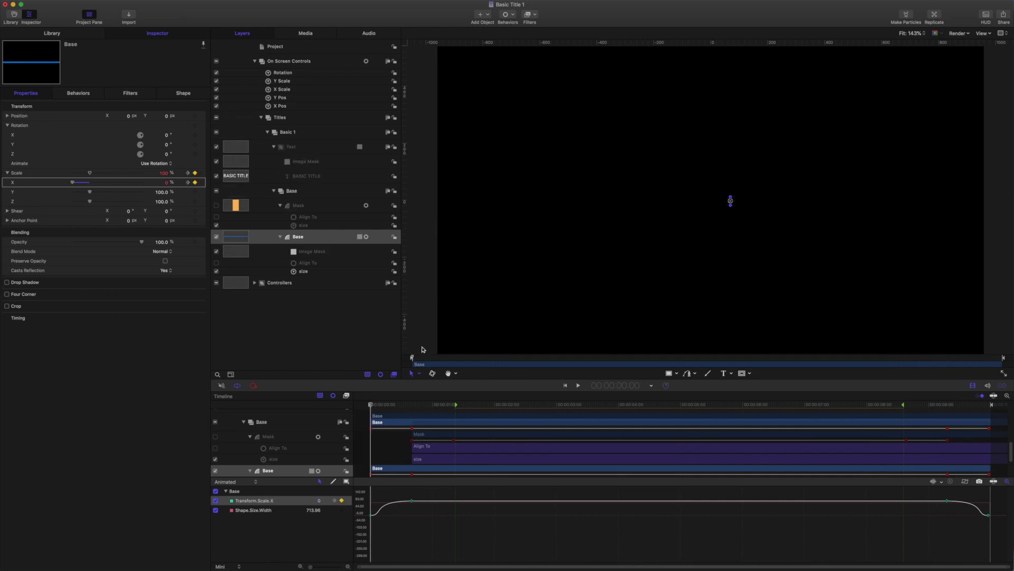
pyautogui.click(578, 386)
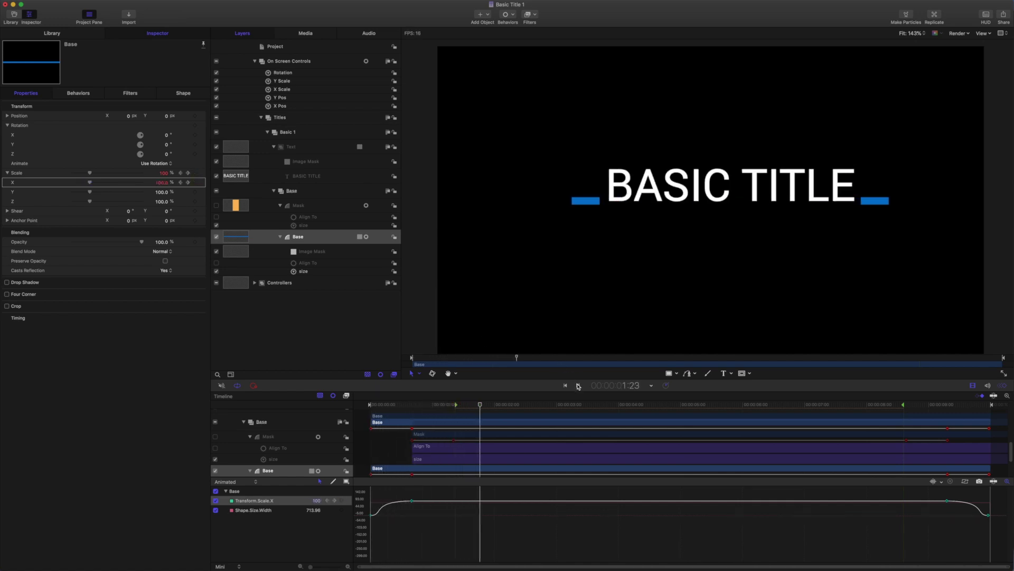
pyautogui.press('space')
# Re-enable the Mask and Base Align To behaviors and replay the animation from the beginning.
pyautogui.click(217, 218)
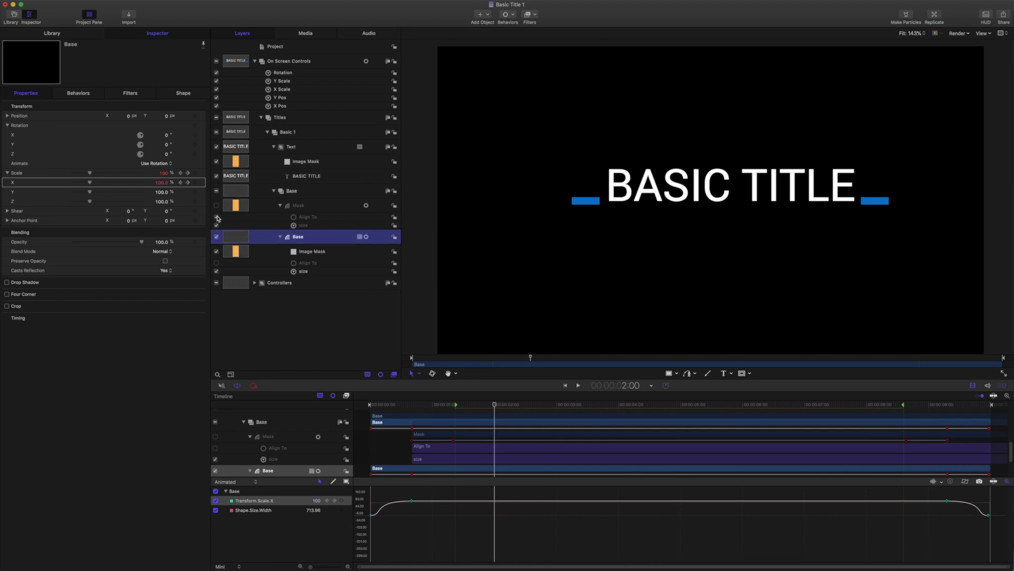
pyautogui.click(217, 263)
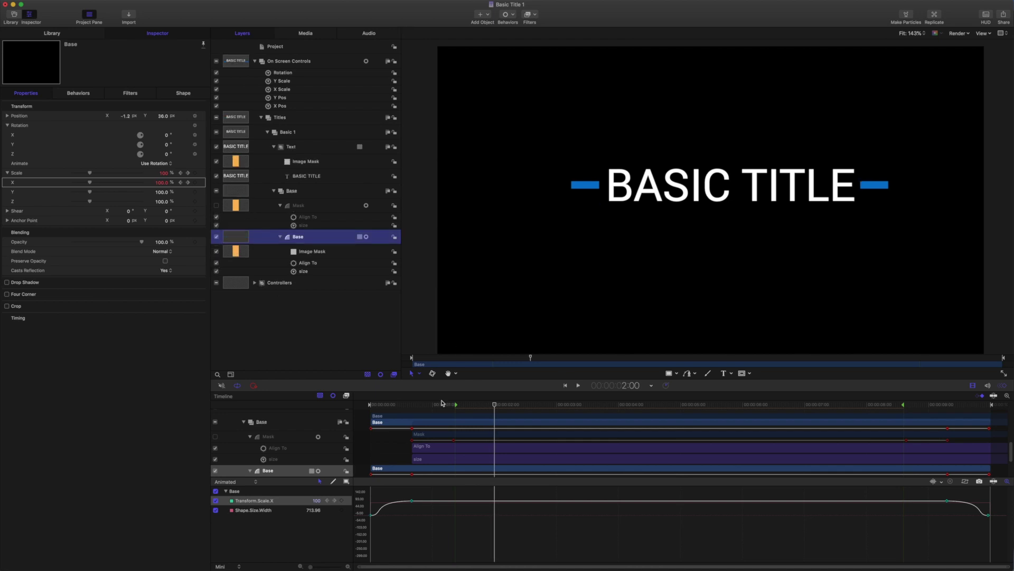
pyautogui.click(566, 385)
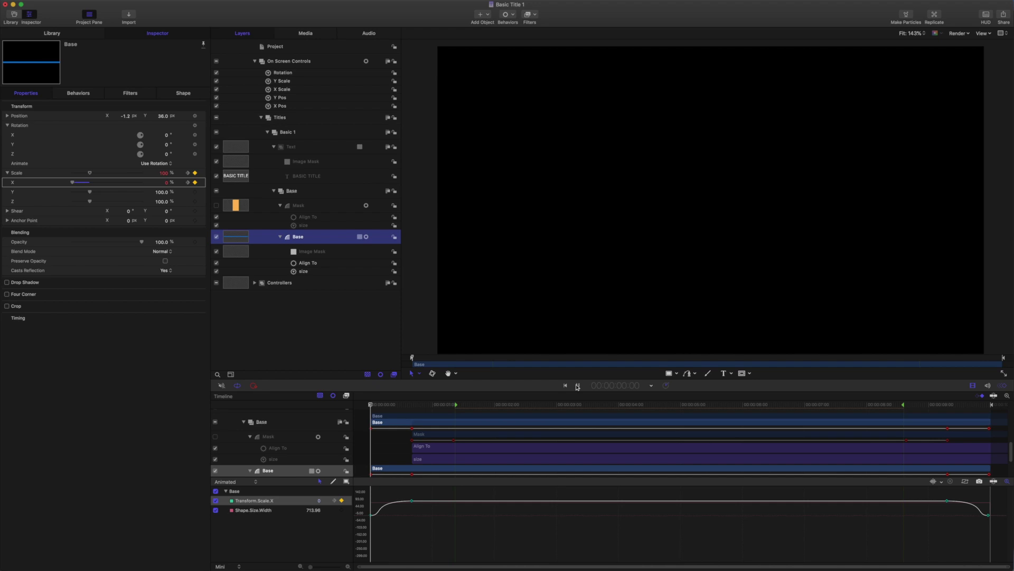
pyautogui.click(577, 386)
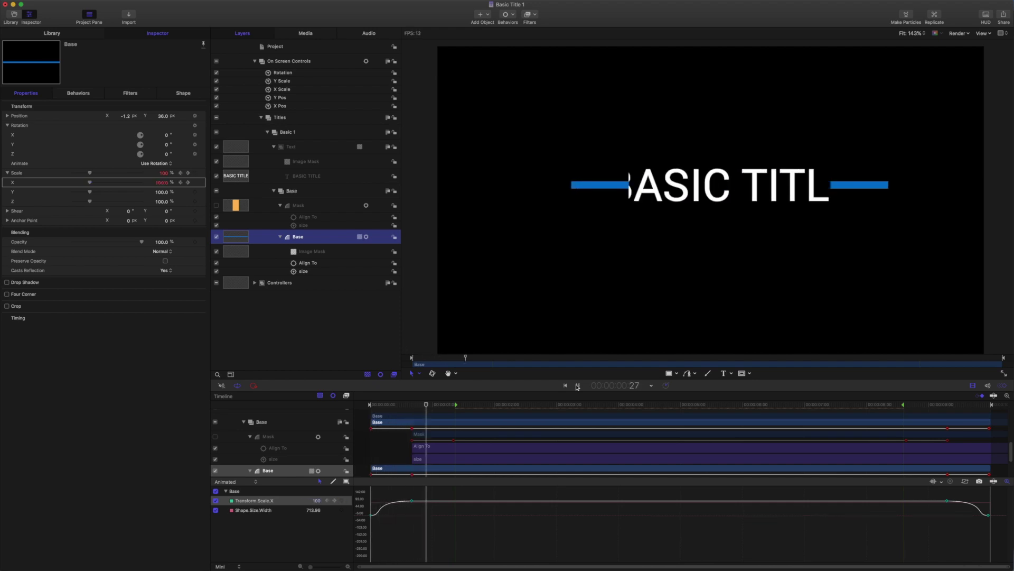